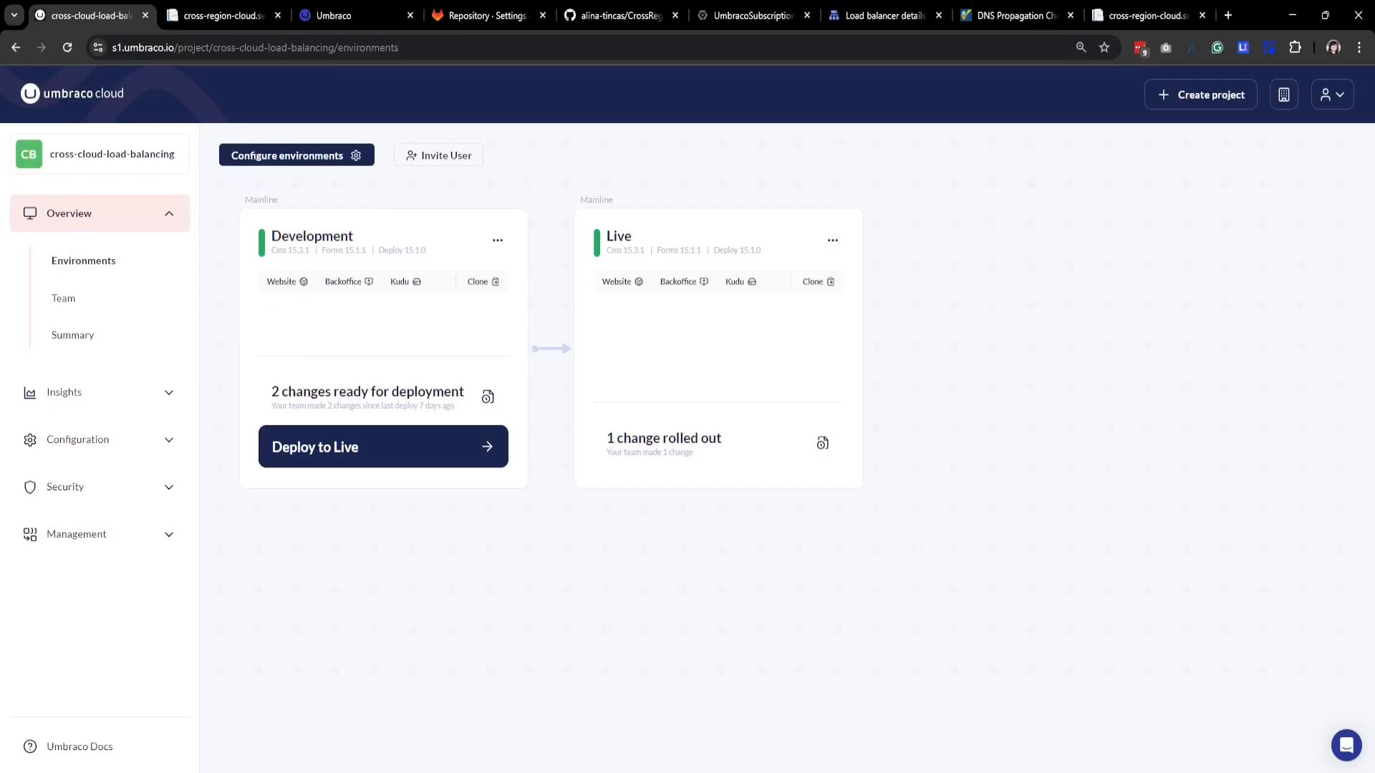
Open the Development environment's website and backoffice in separate browser tabs and view both pages
left_click(274, 279, "ctrl")
left_click(323, 15)
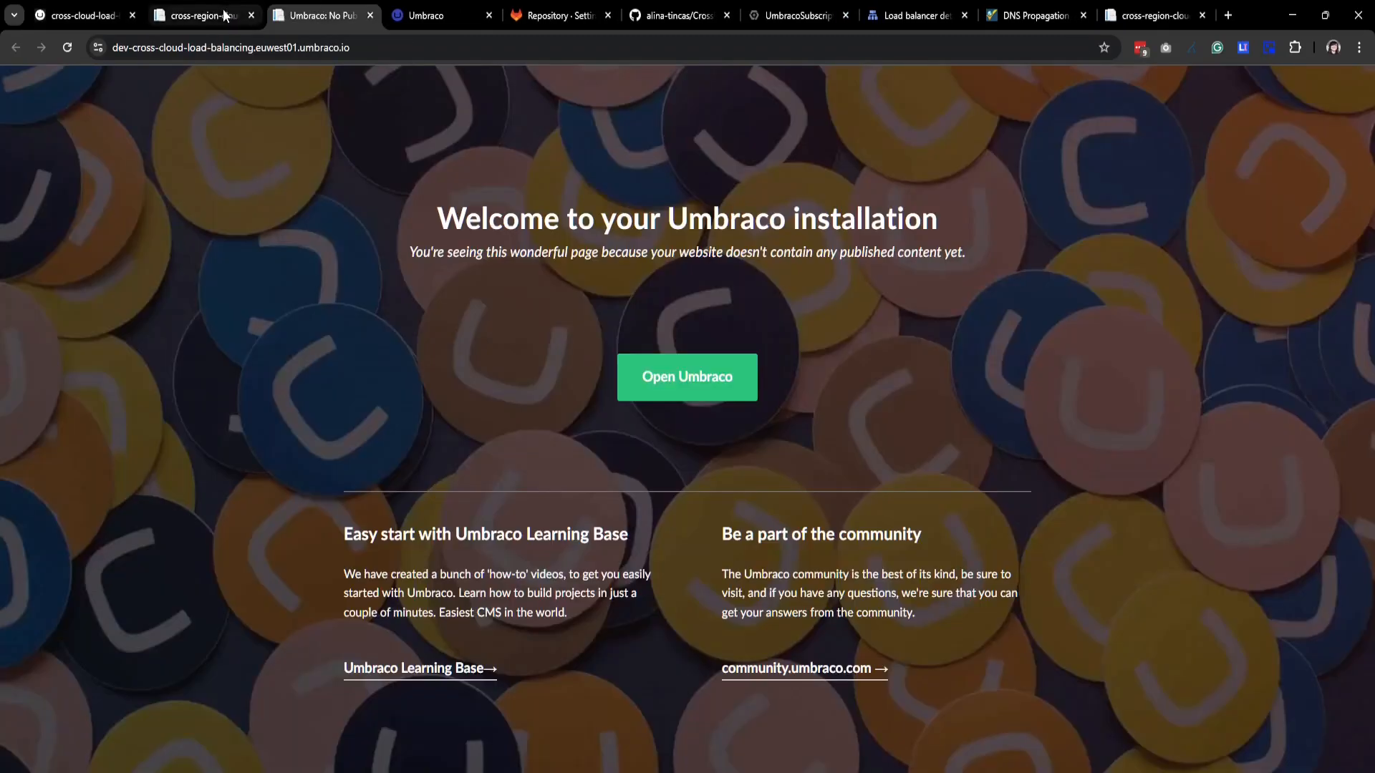
left_click(85, 13)
left_click(360, 286, "ctrl")
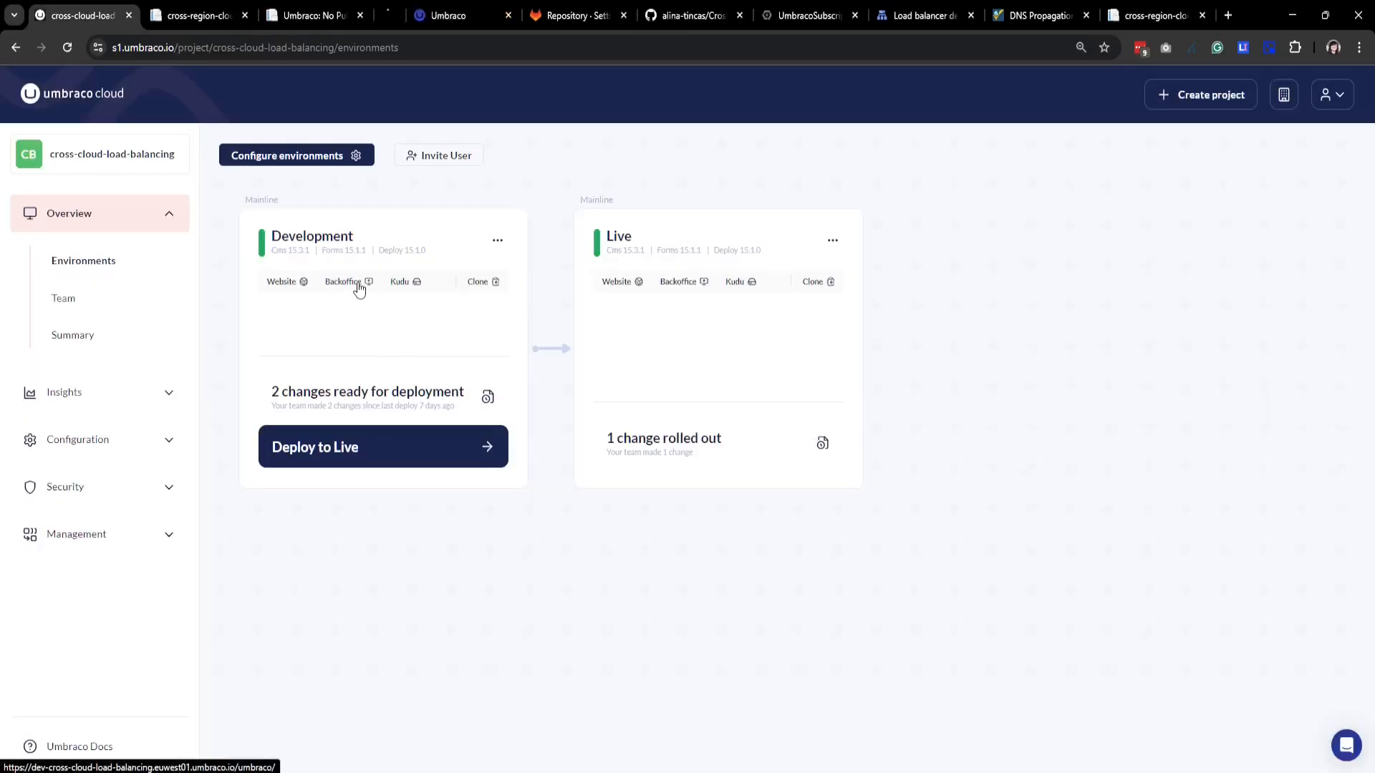
left_click(363, 16)
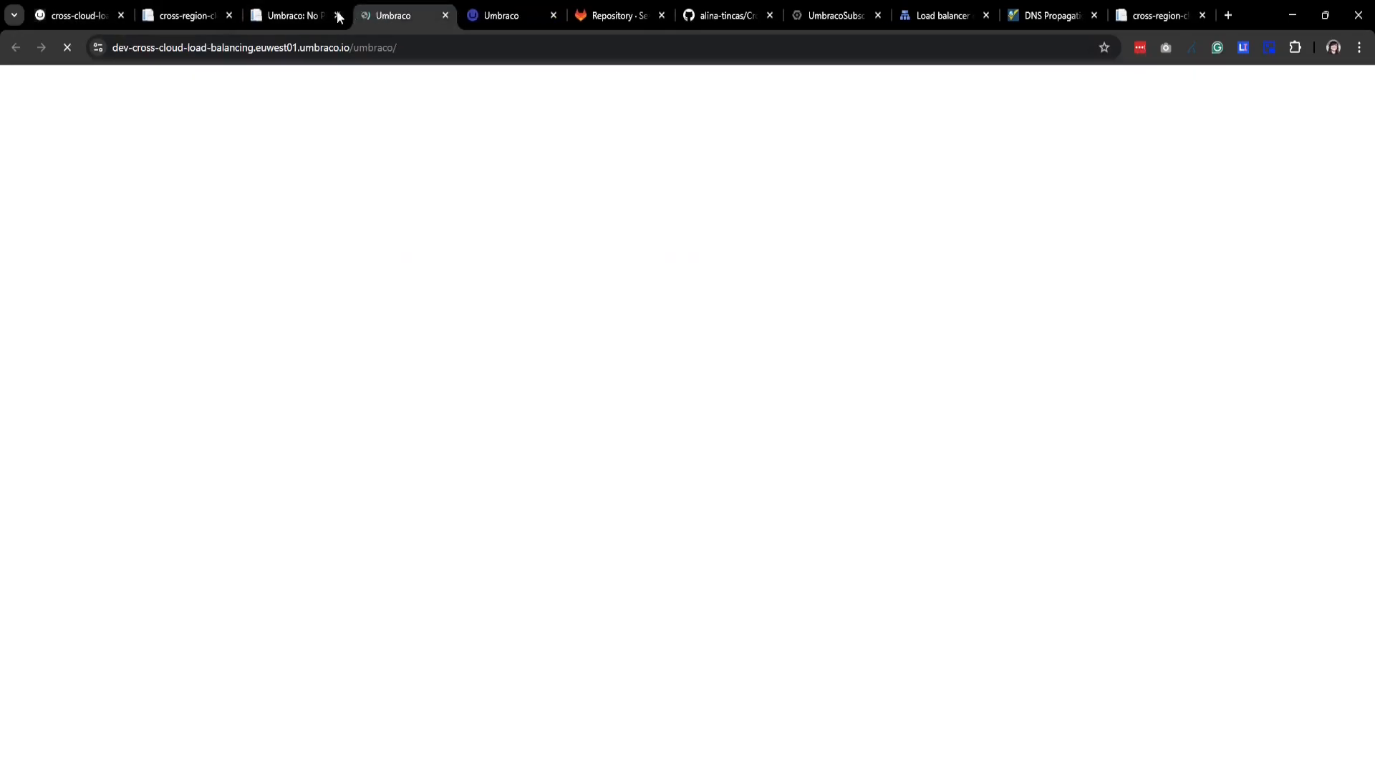
left_click(294, 13)
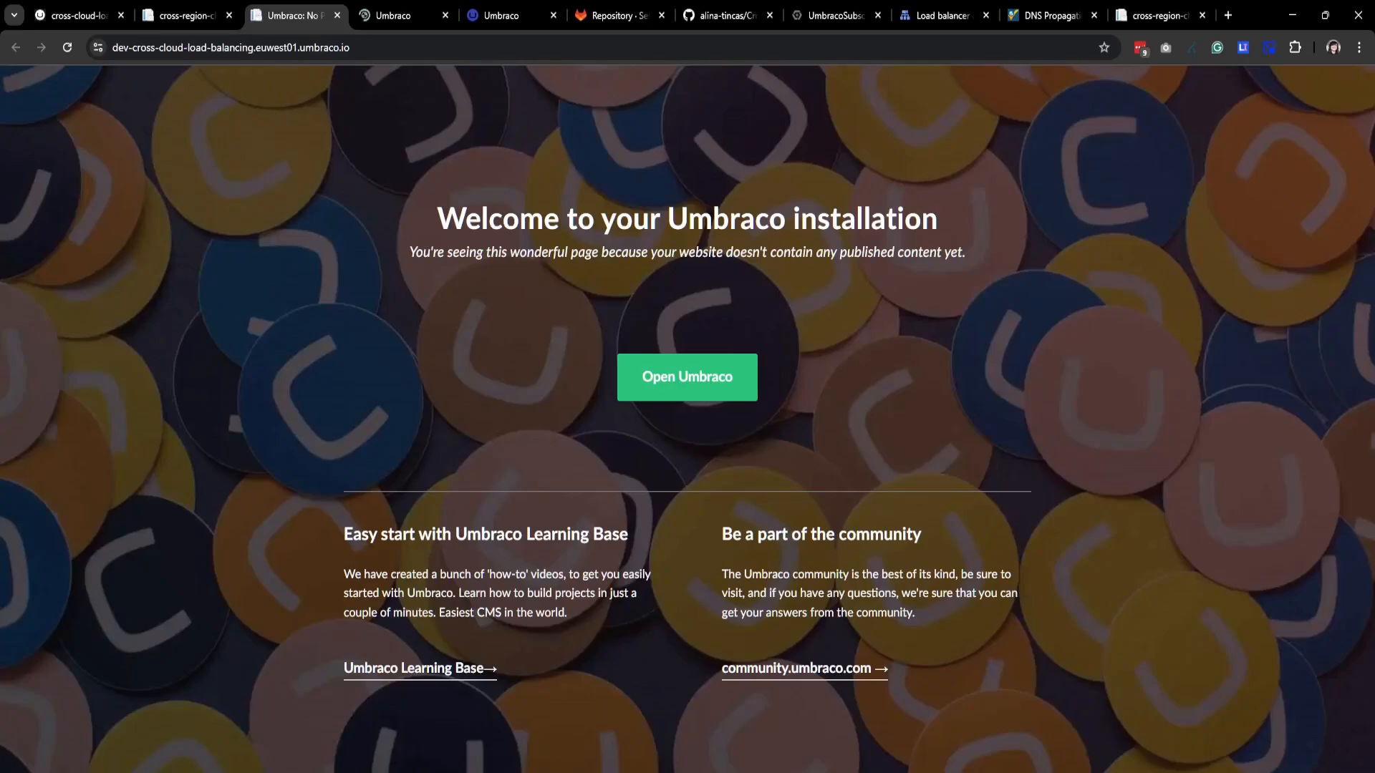
left_click(401, 15)
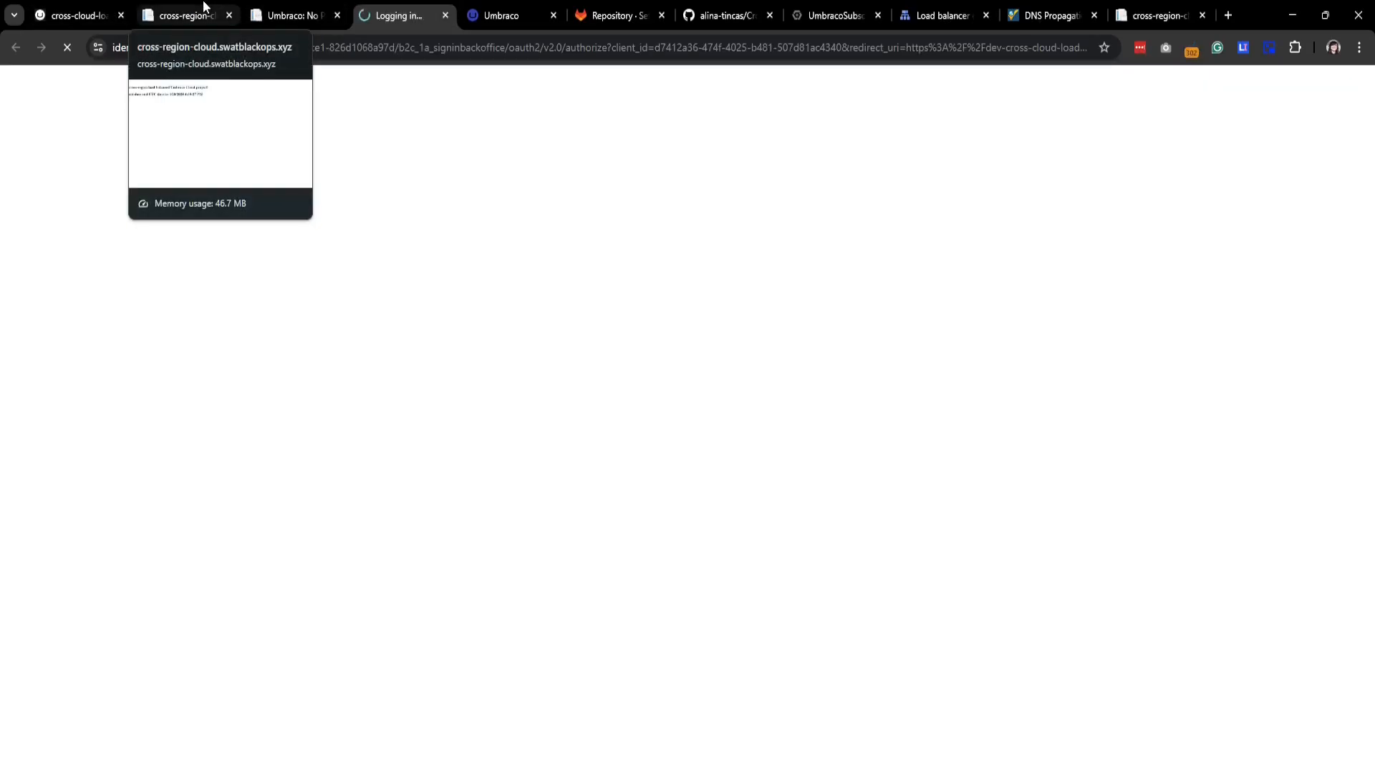
Close the repository settings and GitHub tabs, and examine the error heading on the Development backoffice page
left_click(661, 15)
left_click(661, 15)
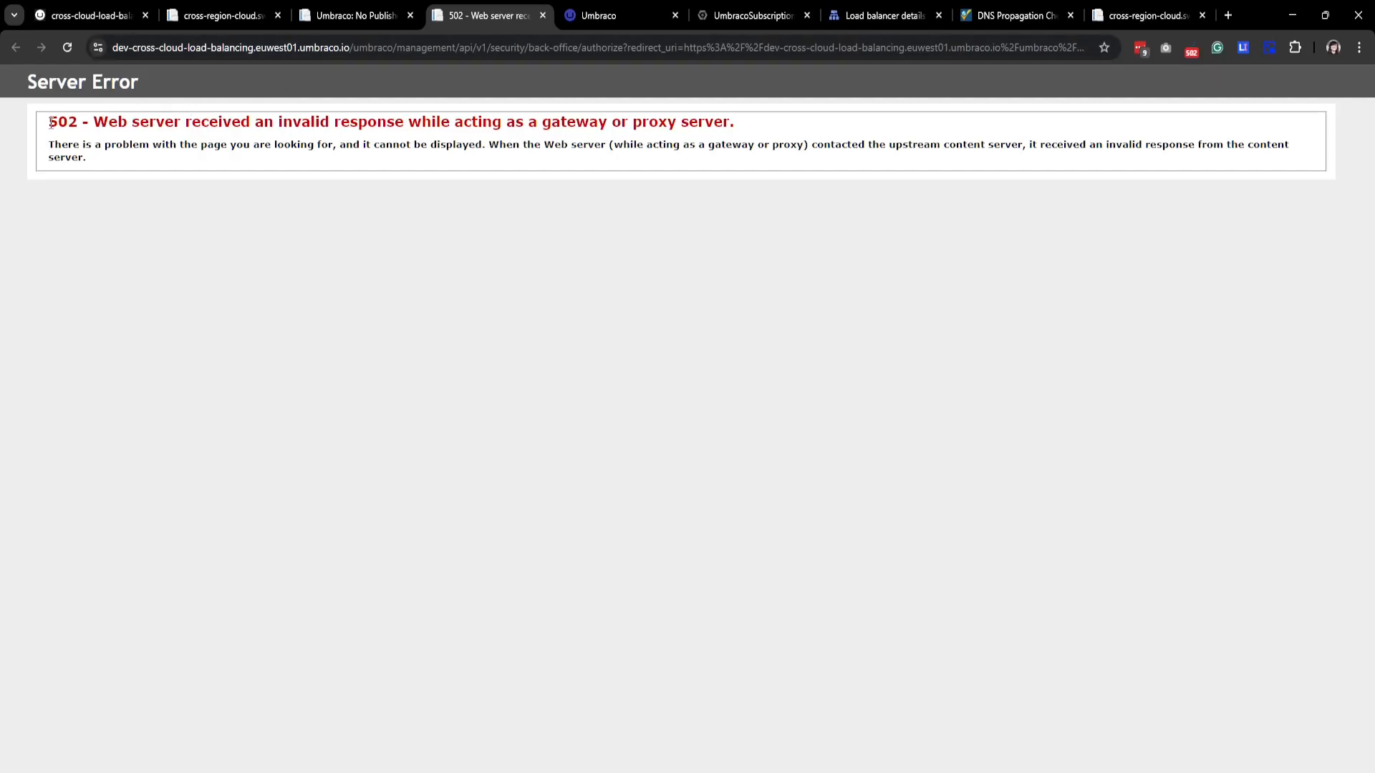
left_click_drag(50, 122, 264, 122)
left_click(530, 170)
left_click(245, 9)
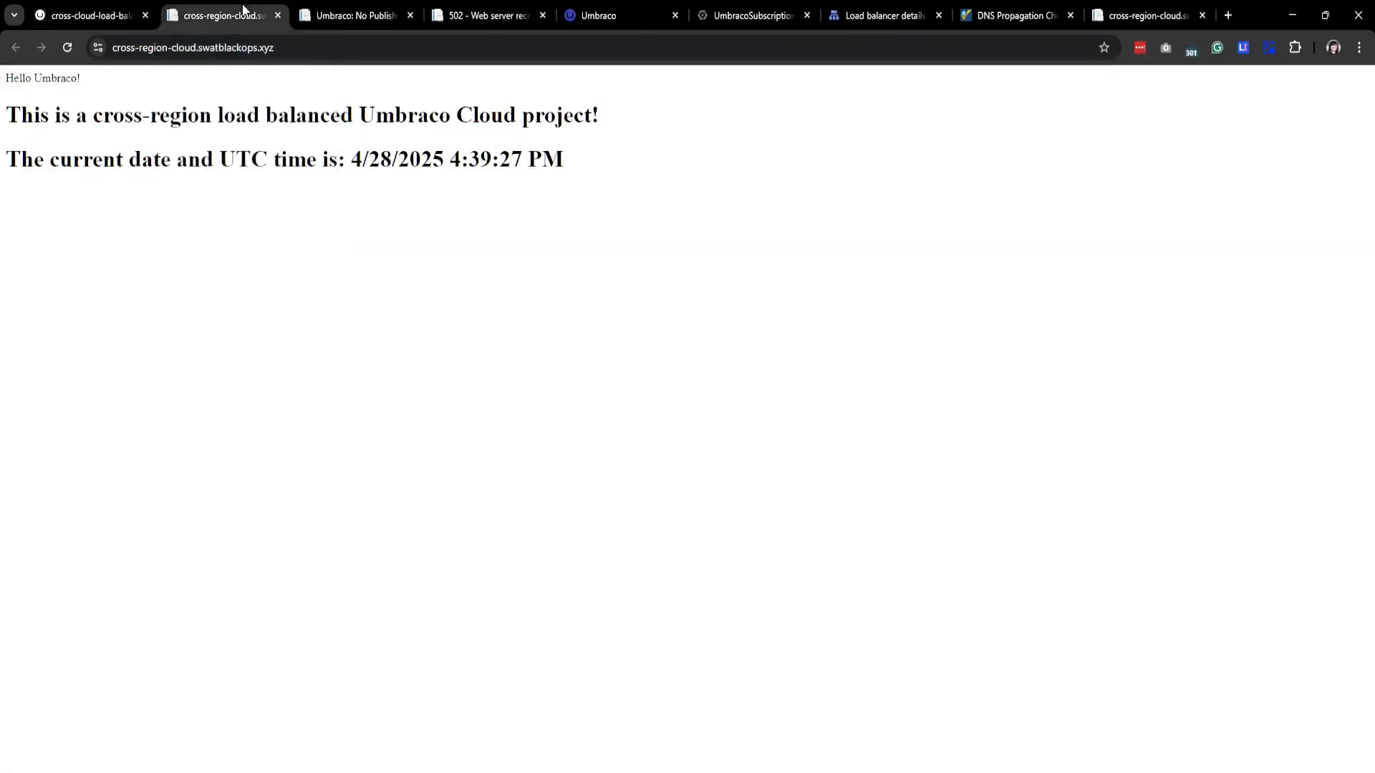
Add the current IP address to the SQL Azure firewall rules in the cross-cloud-load-balancing project's connection settings
left_click(106, 12)
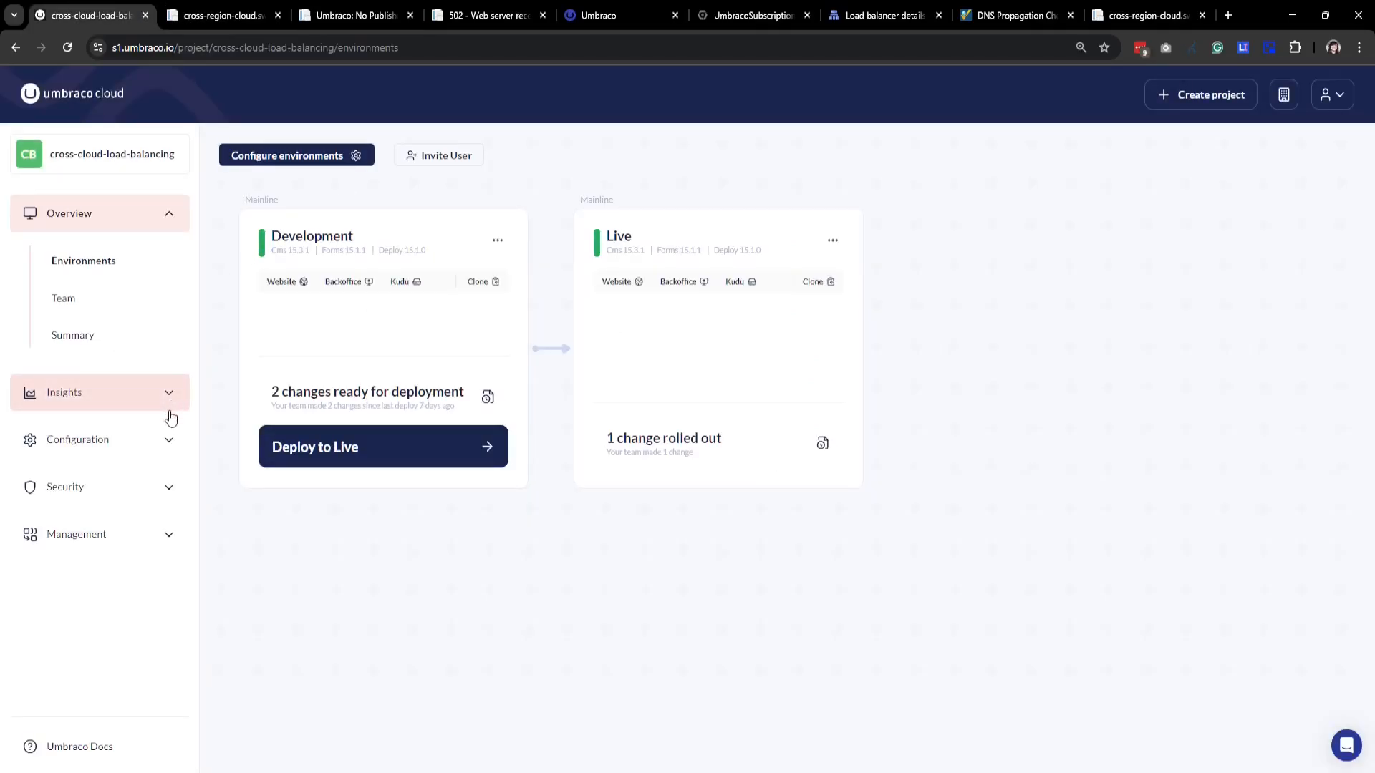
left_click(163, 439)
left_click(97, 356)
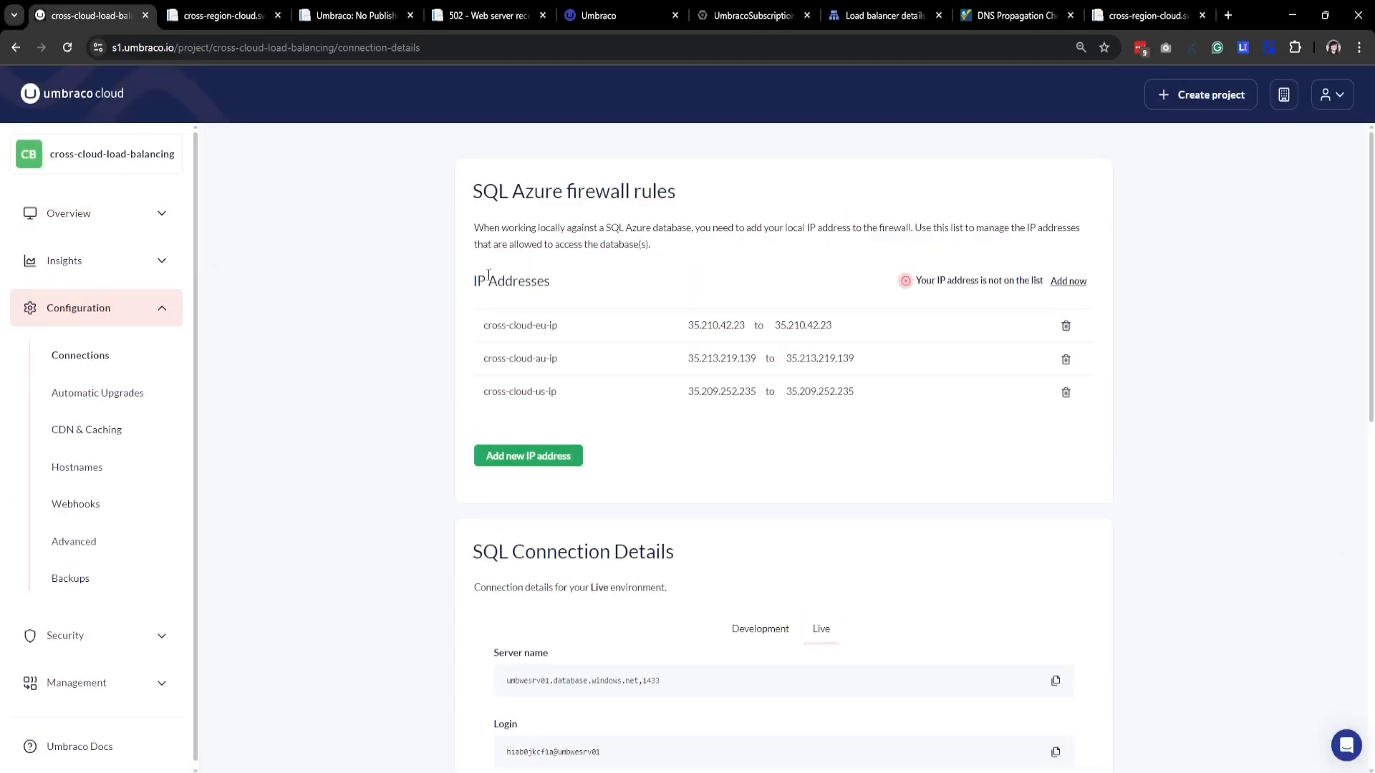
triple_click(1062, 283)
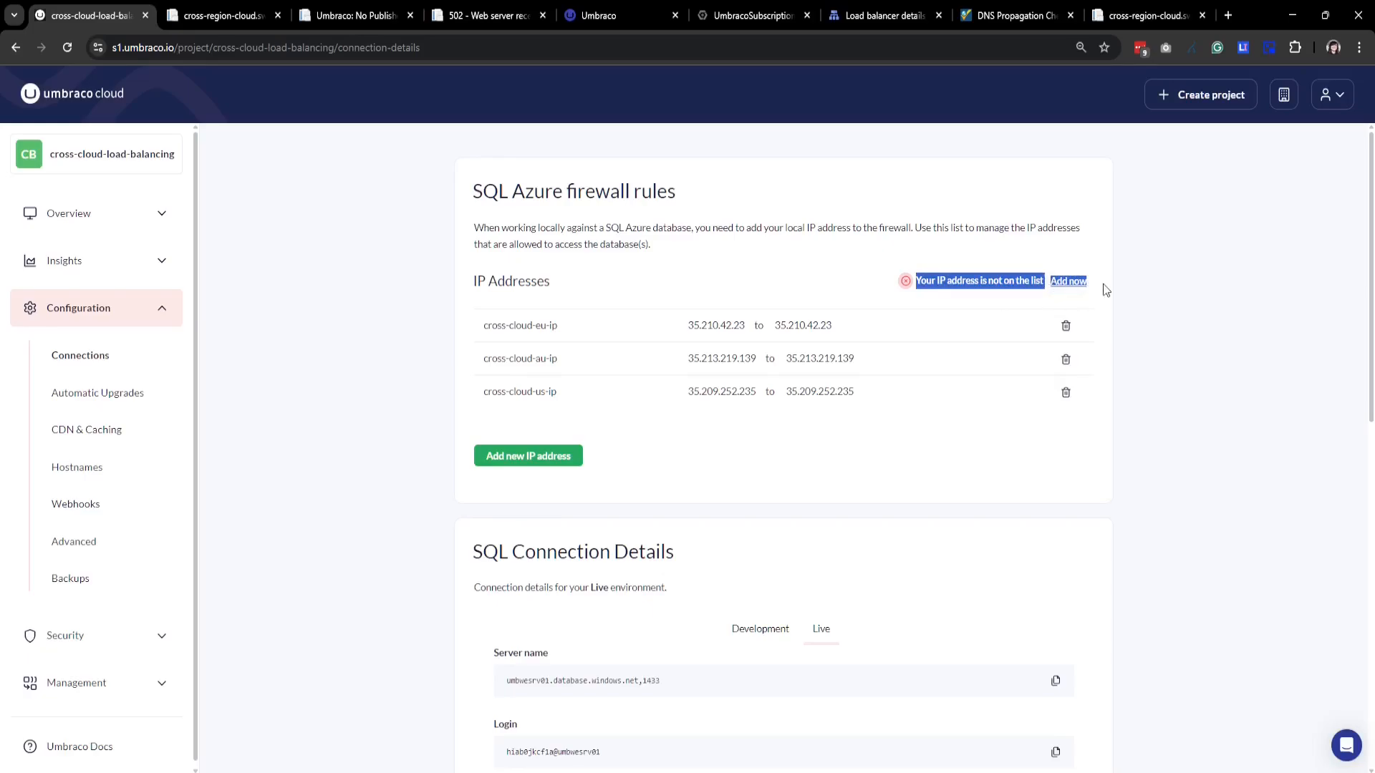
left_click(1031, 272)
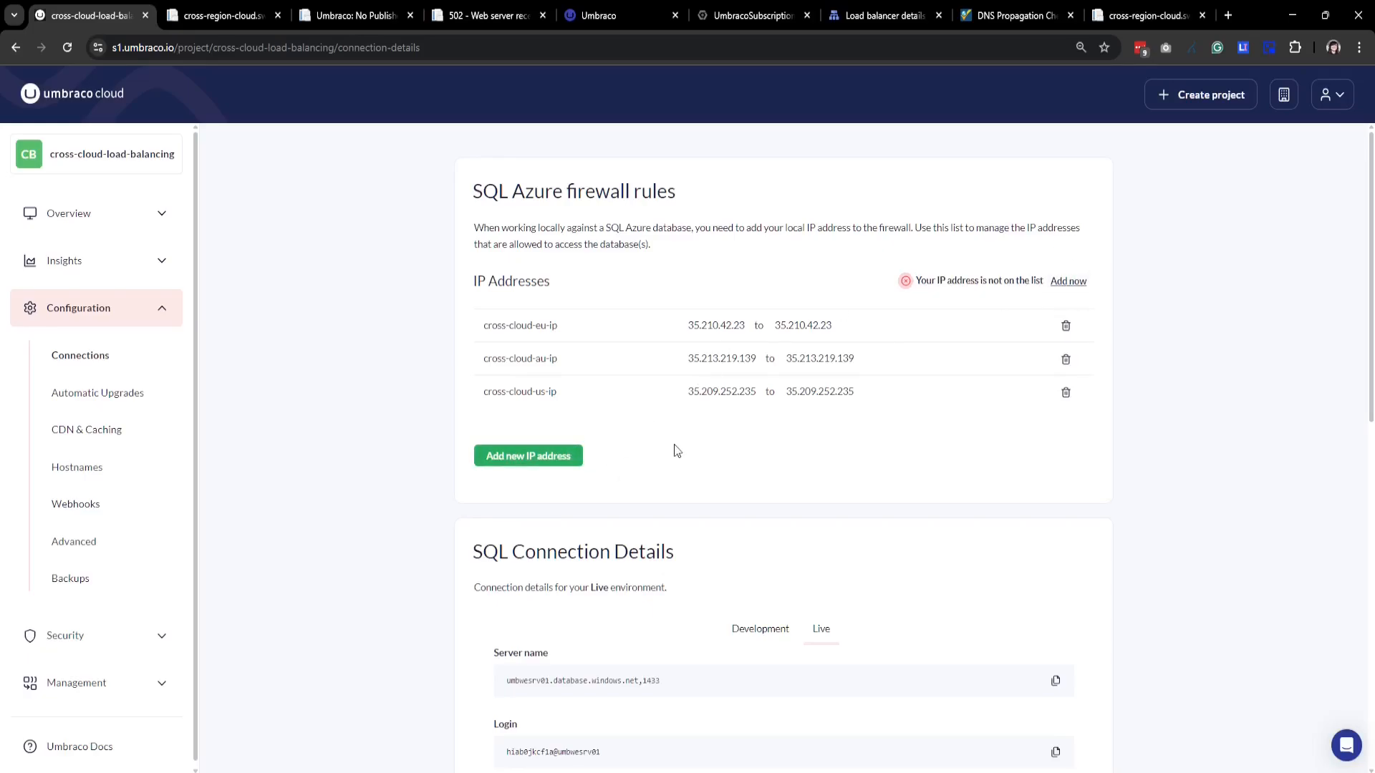
left_click(1085, 284)
Display the SQL connection details for the Development environment
scroll(1124, 328, "down", 5)
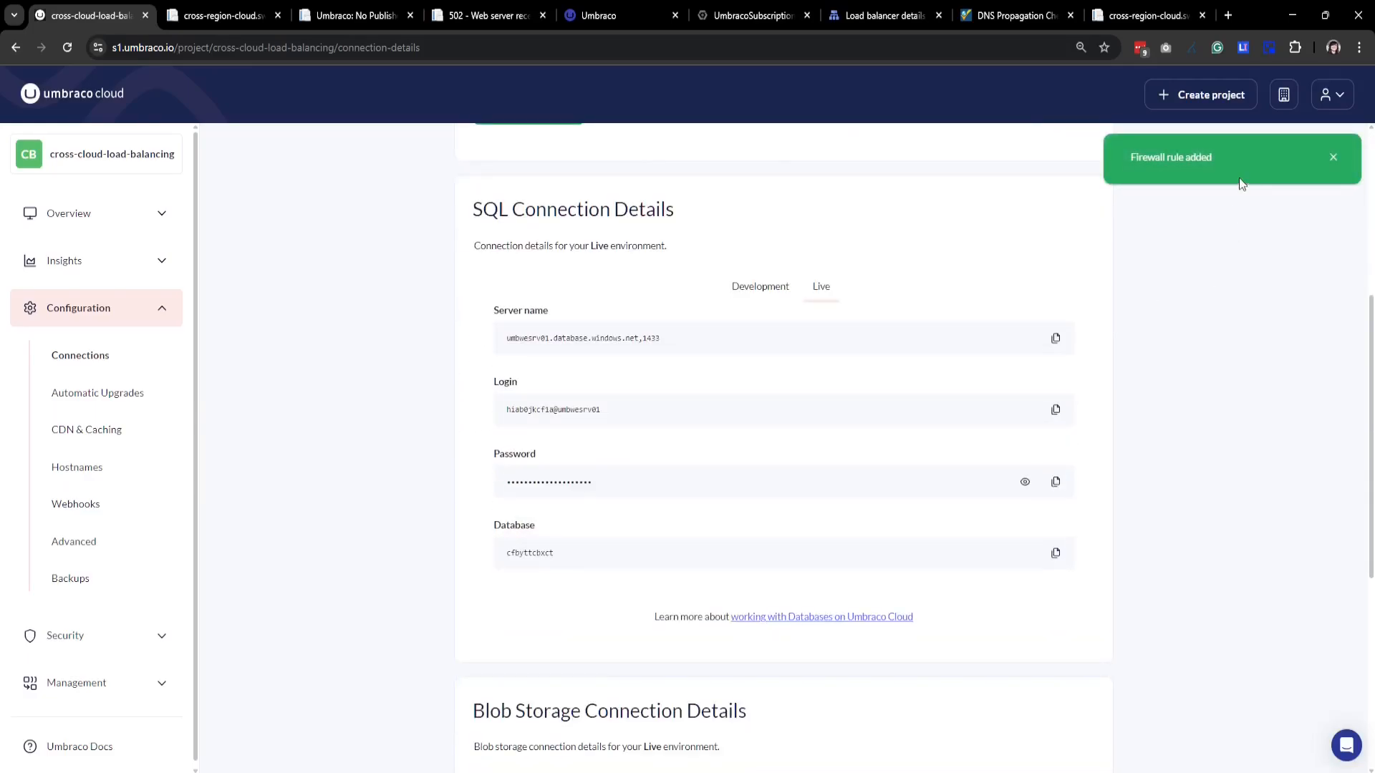
scroll(759, 272, "down", 1)
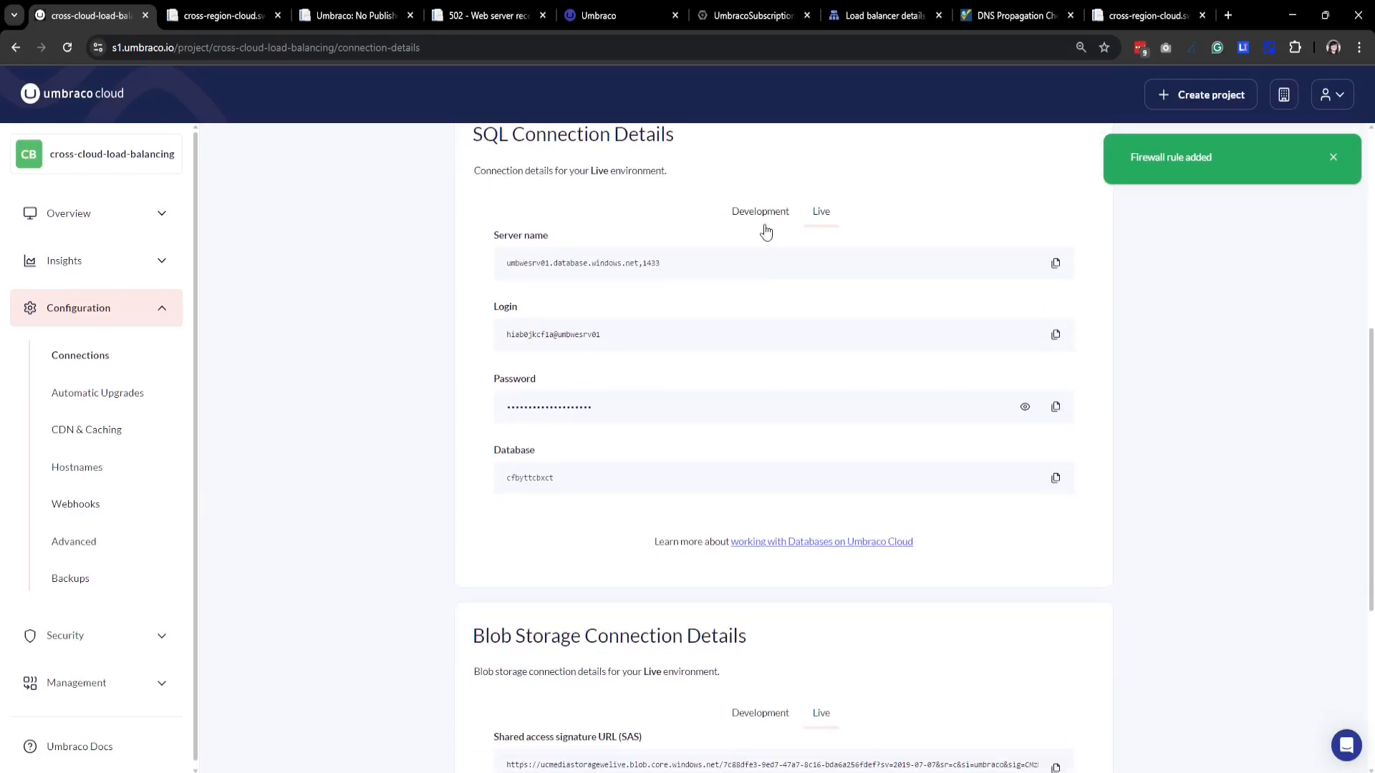
left_click(764, 222)
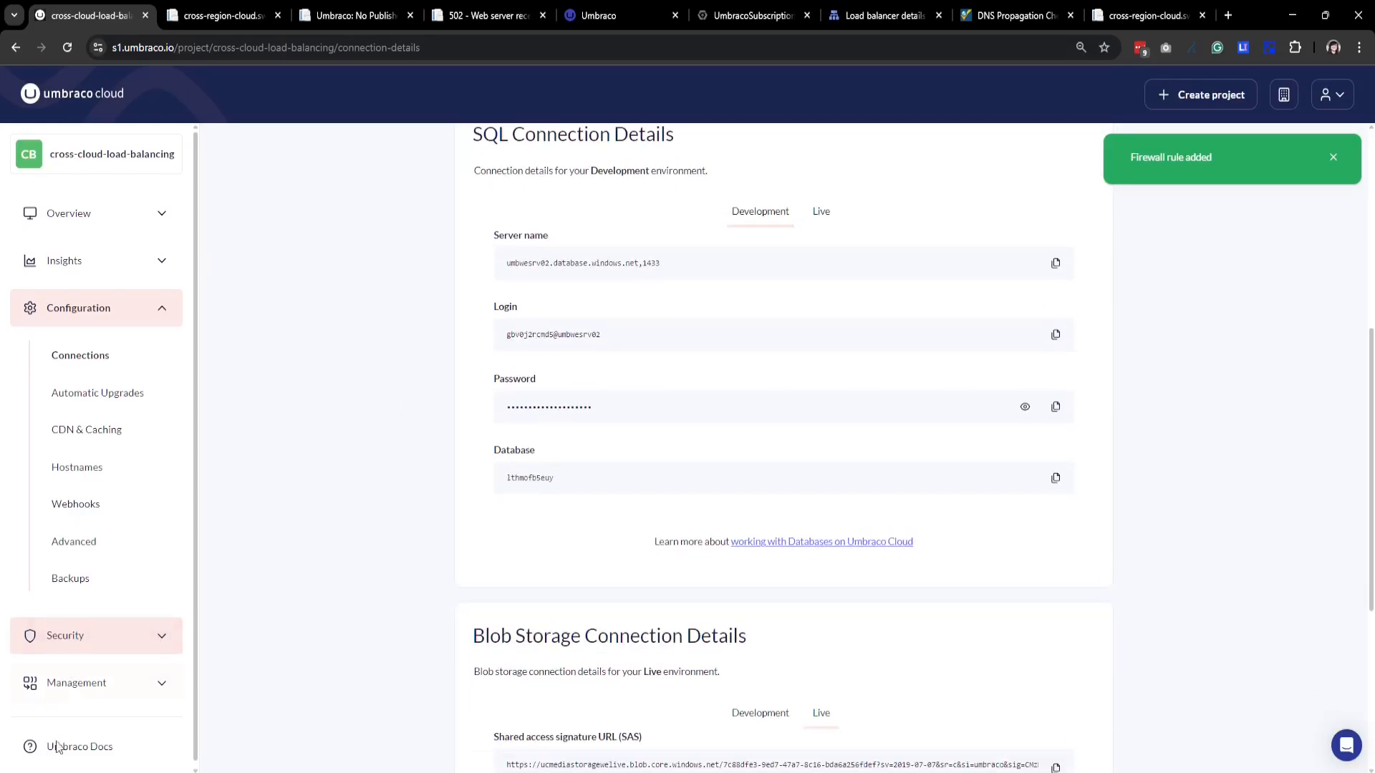
Launch SQL Server Management Studio and start a new Database Engine connection
type("sql")
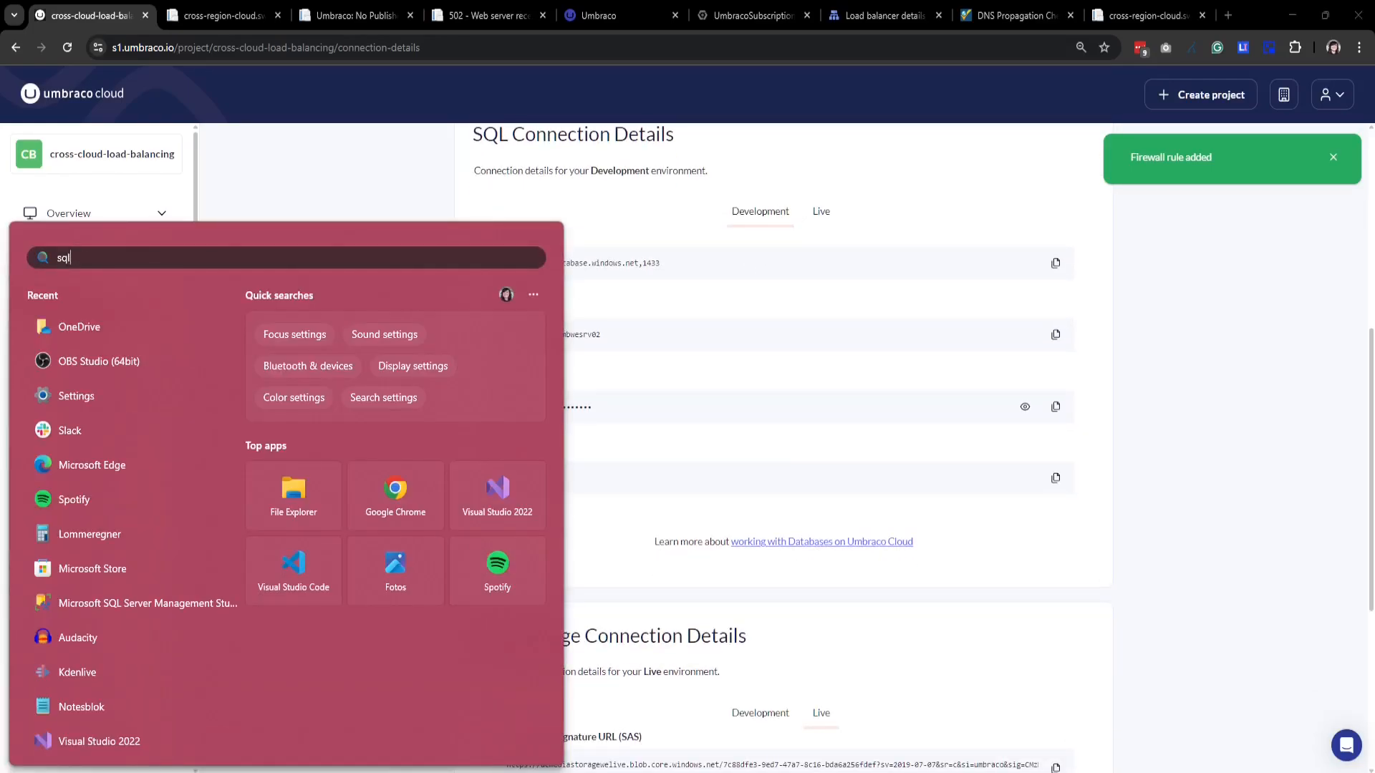
key("Return")
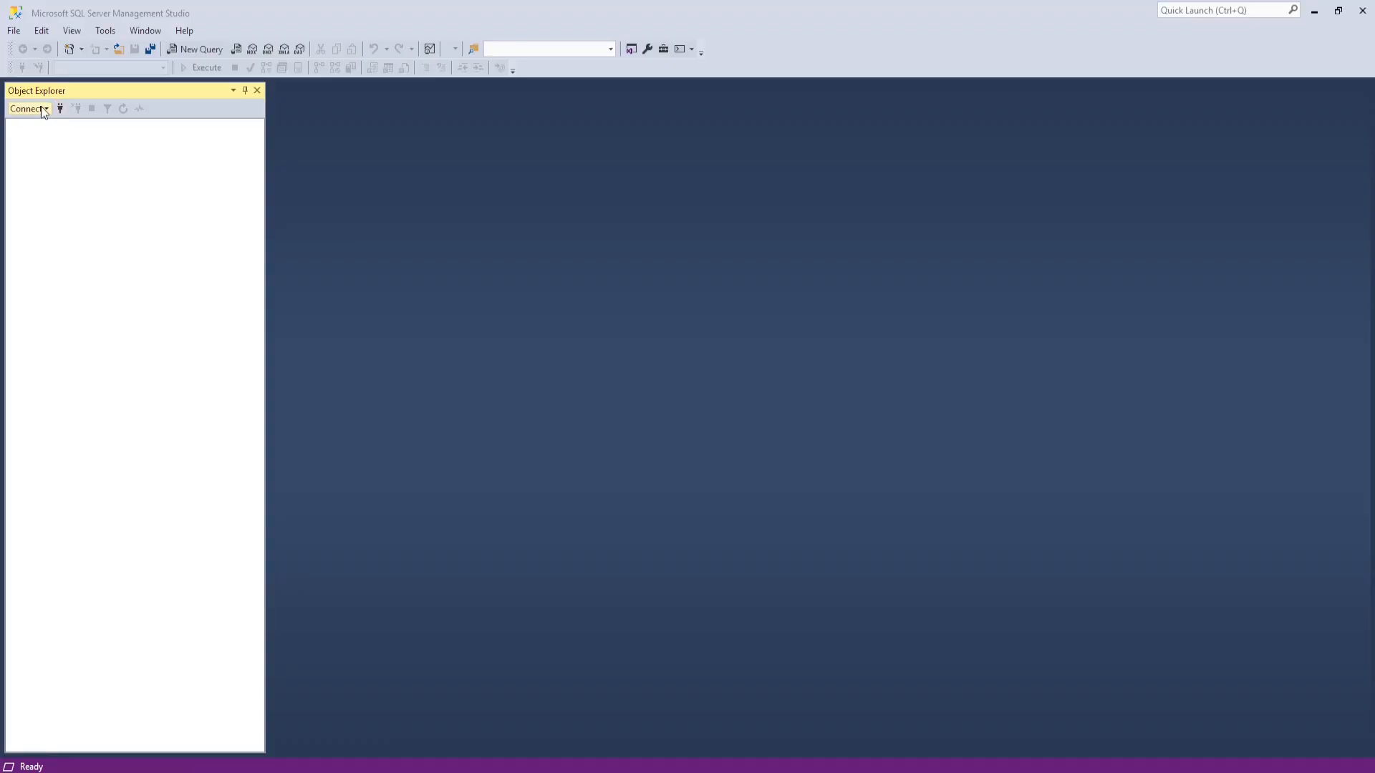
left_click(41, 107)
left_click(58, 127)
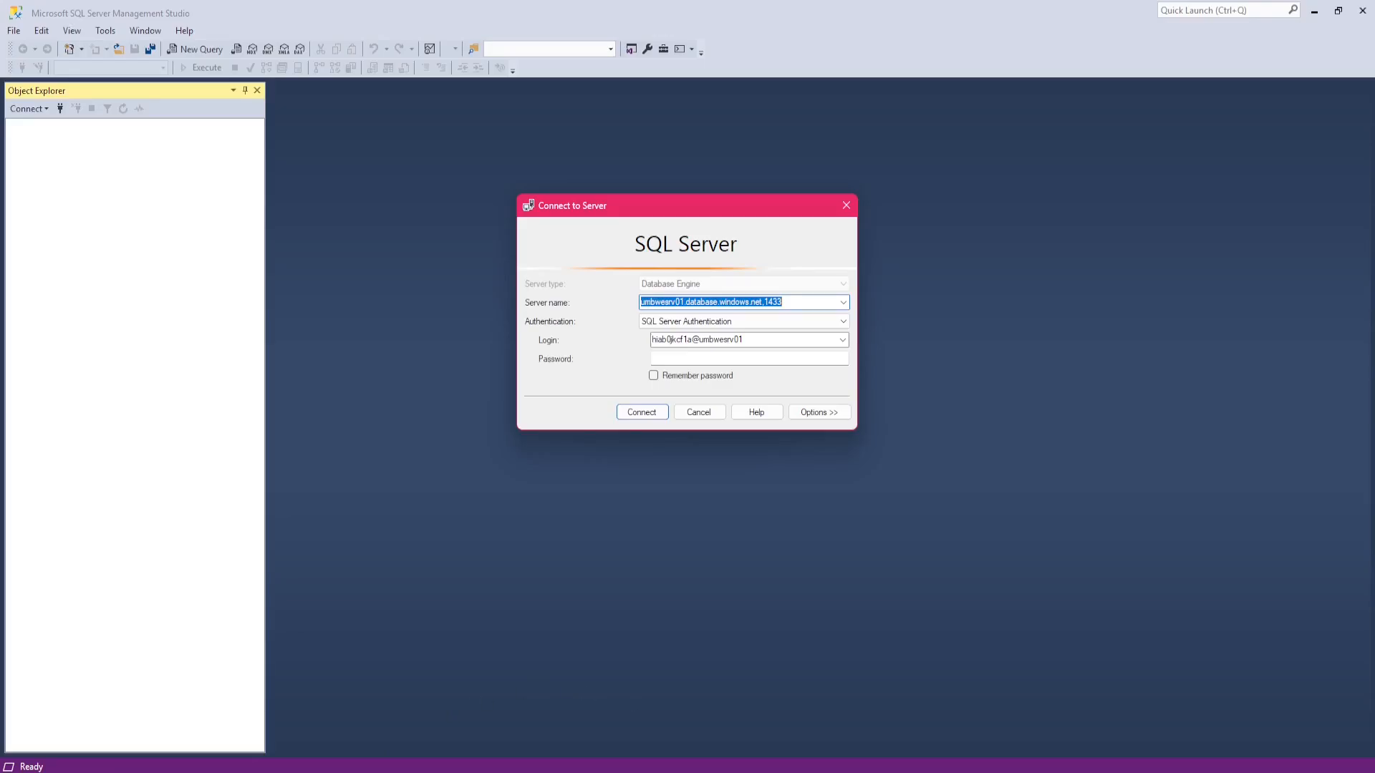
Fill in the server name umbwesrv02.database.windows.net,1433 and the login copied from the Development connection details in Umbraco Cloud
key("alt+Tab")
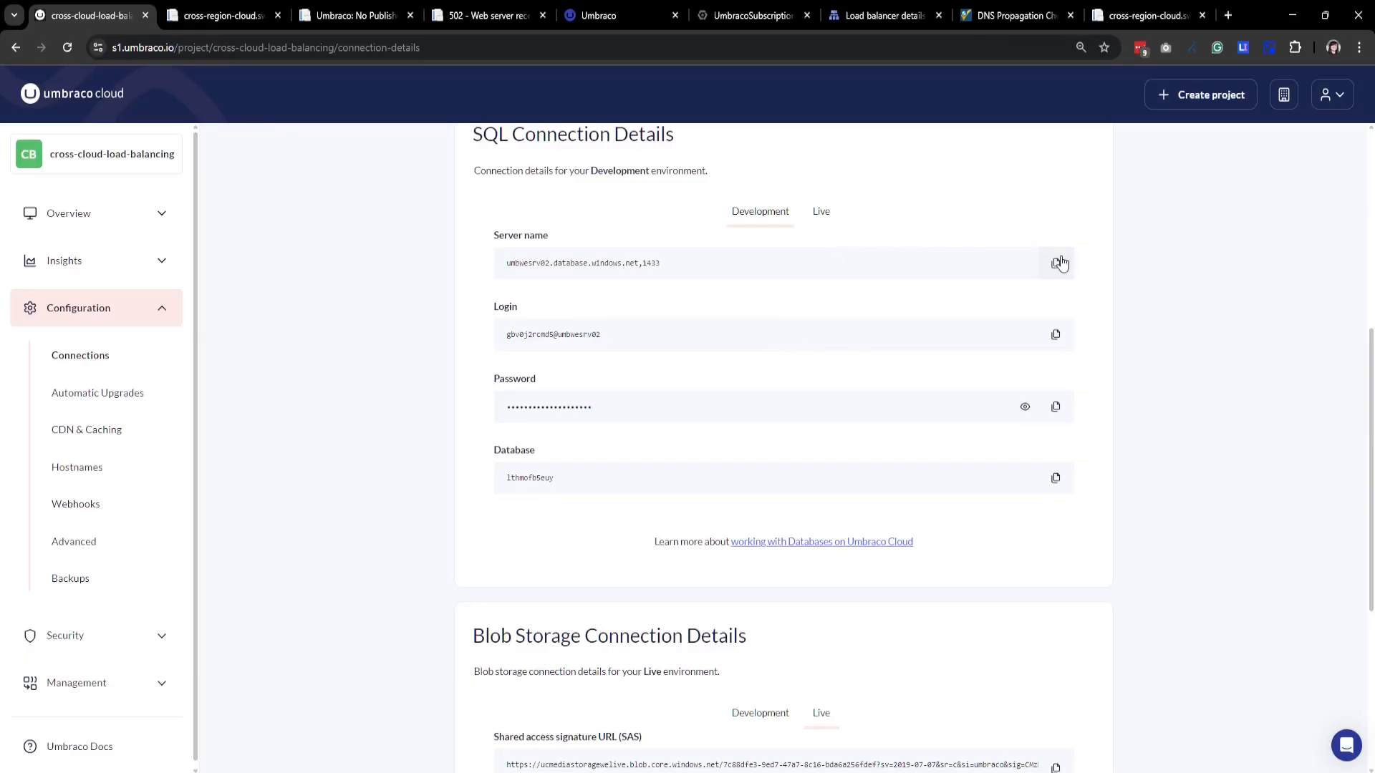
left_click(1057, 263)
key("alt+Tab")
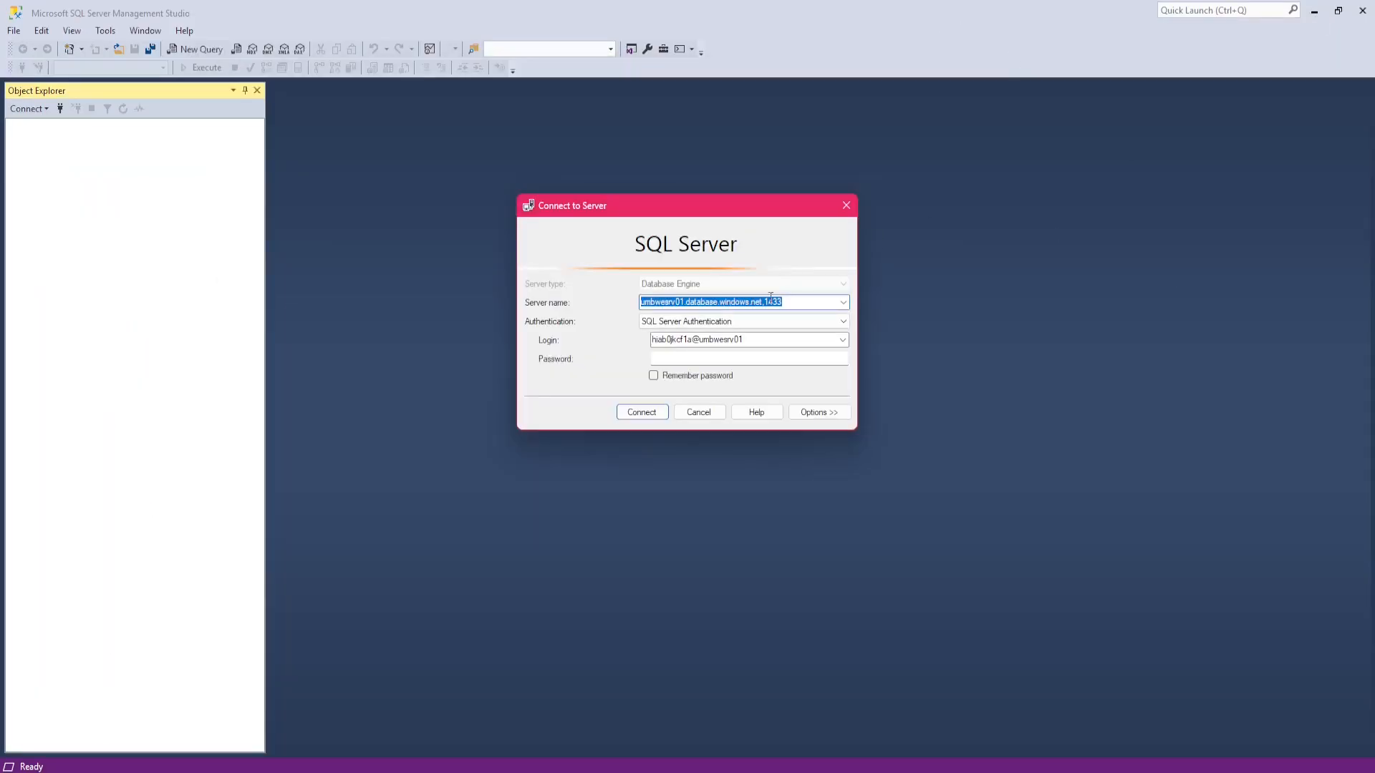
key("ctrl+v")
left_click(751, 339)
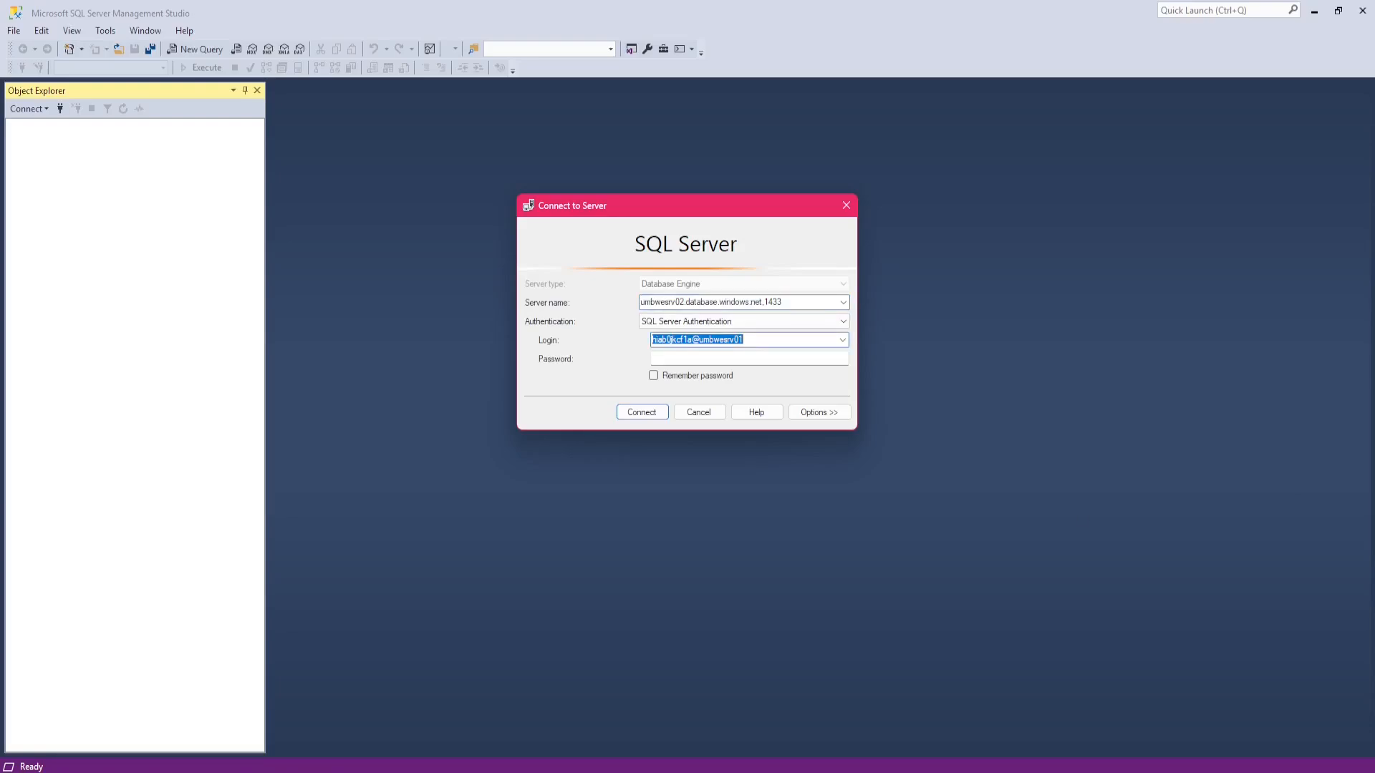
key("alt+Tab")
left_click(1181, 399)
key("alt+Tab")
key("ctrl+v")
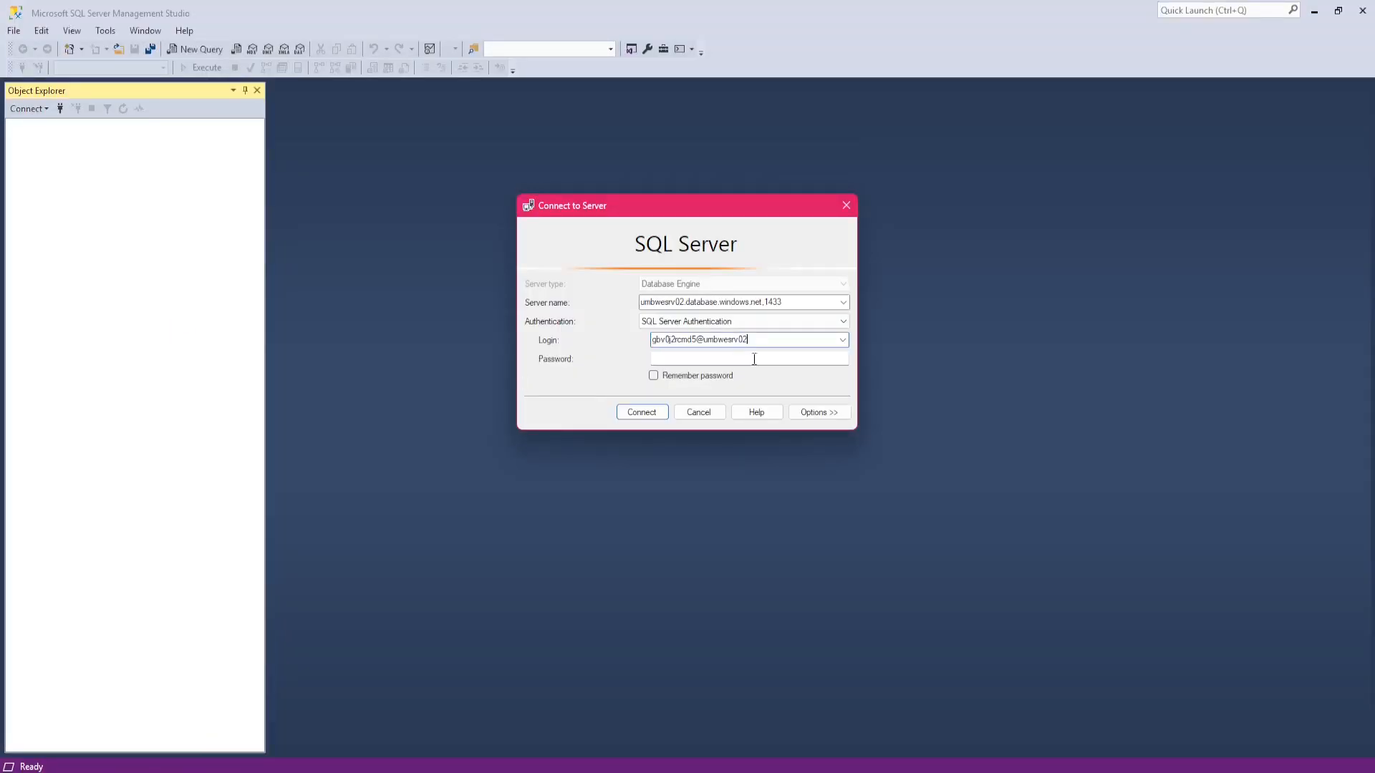
Copy the Development database password from Umbraco Cloud into the server connection's password field
key("alt+Tab")
left_click(1180, 470)
key("alt+Tab")
left_click(745, 362)
key("ctrl+v")
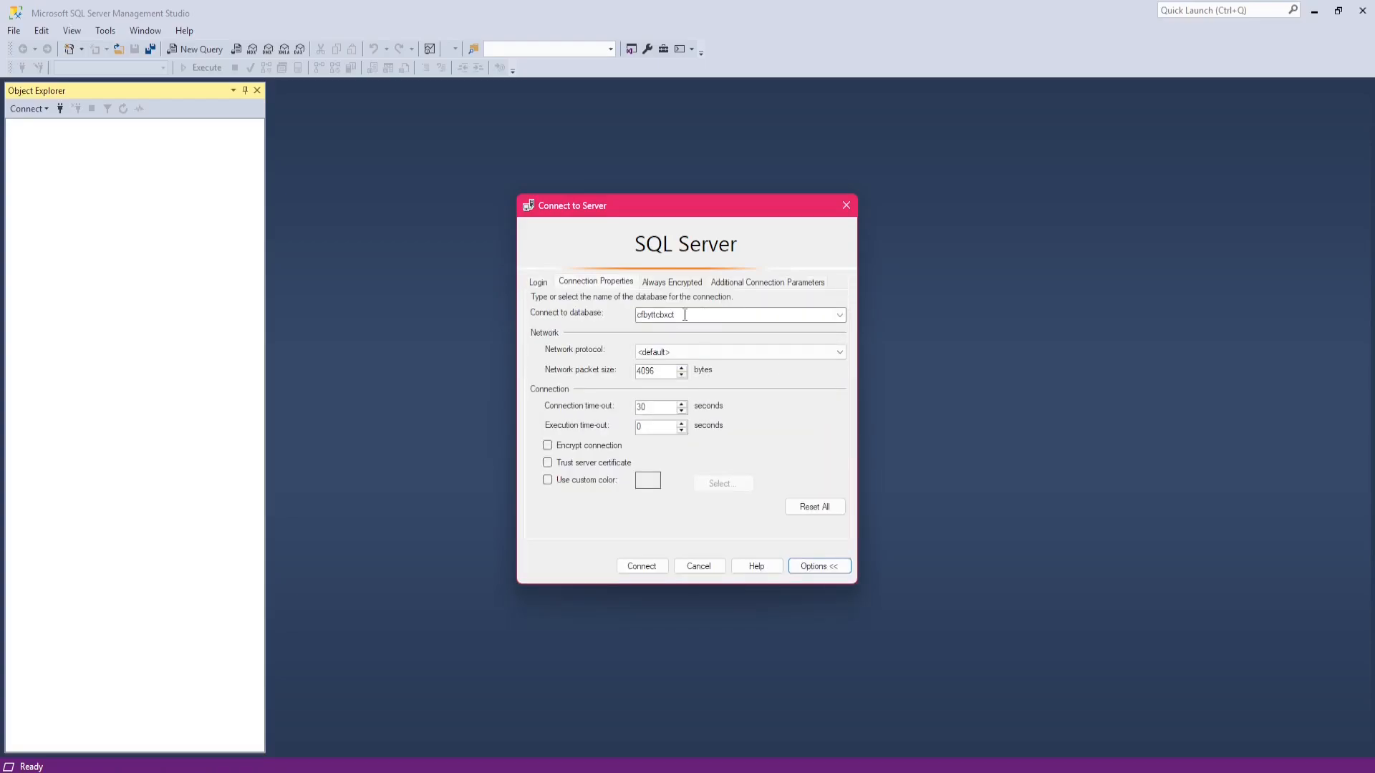
Set the database to connect to as lthmofb5euy, copied from the Development connection details, and connect to the server
left_click(684, 315)
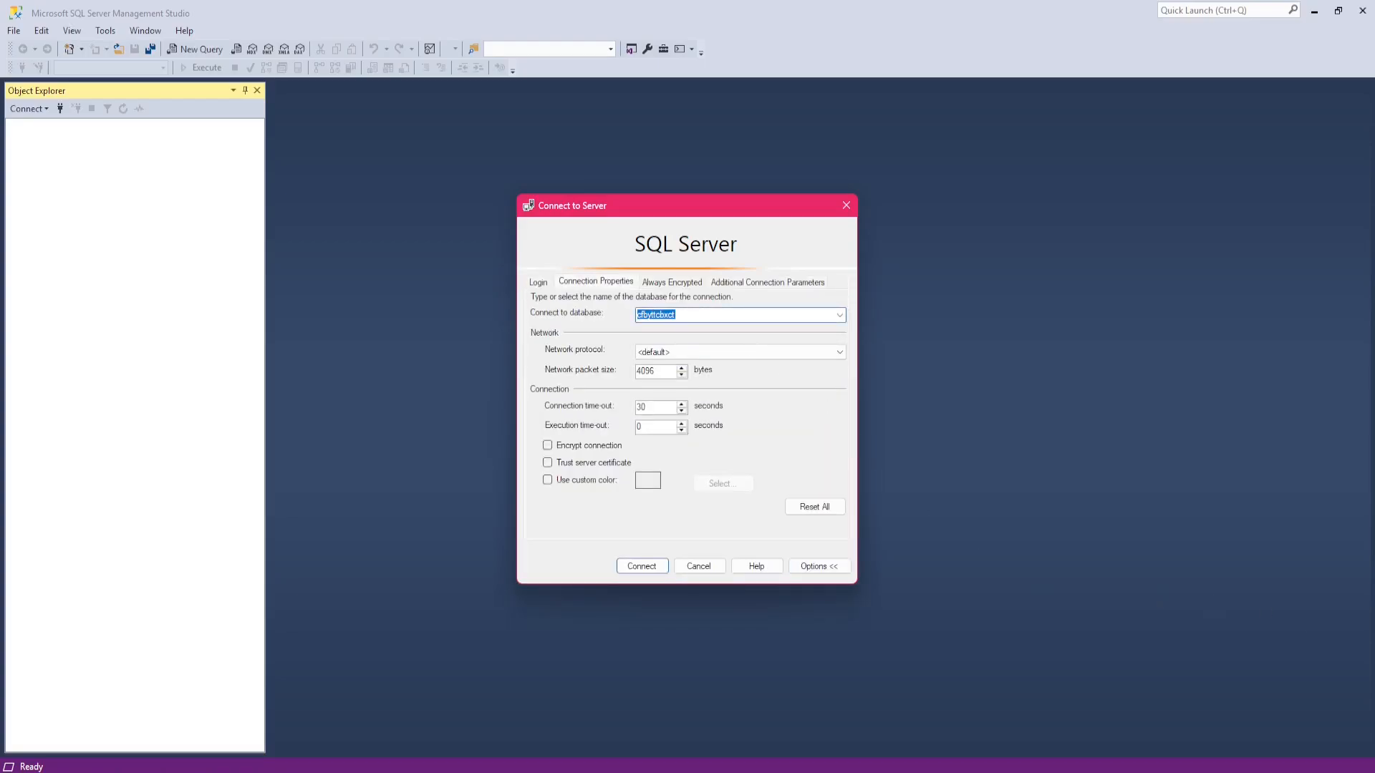
key("alt+Tab")
left_click(1180, 546)
key("alt+Tab")
key("ctrl+v")
left_click(647, 566)
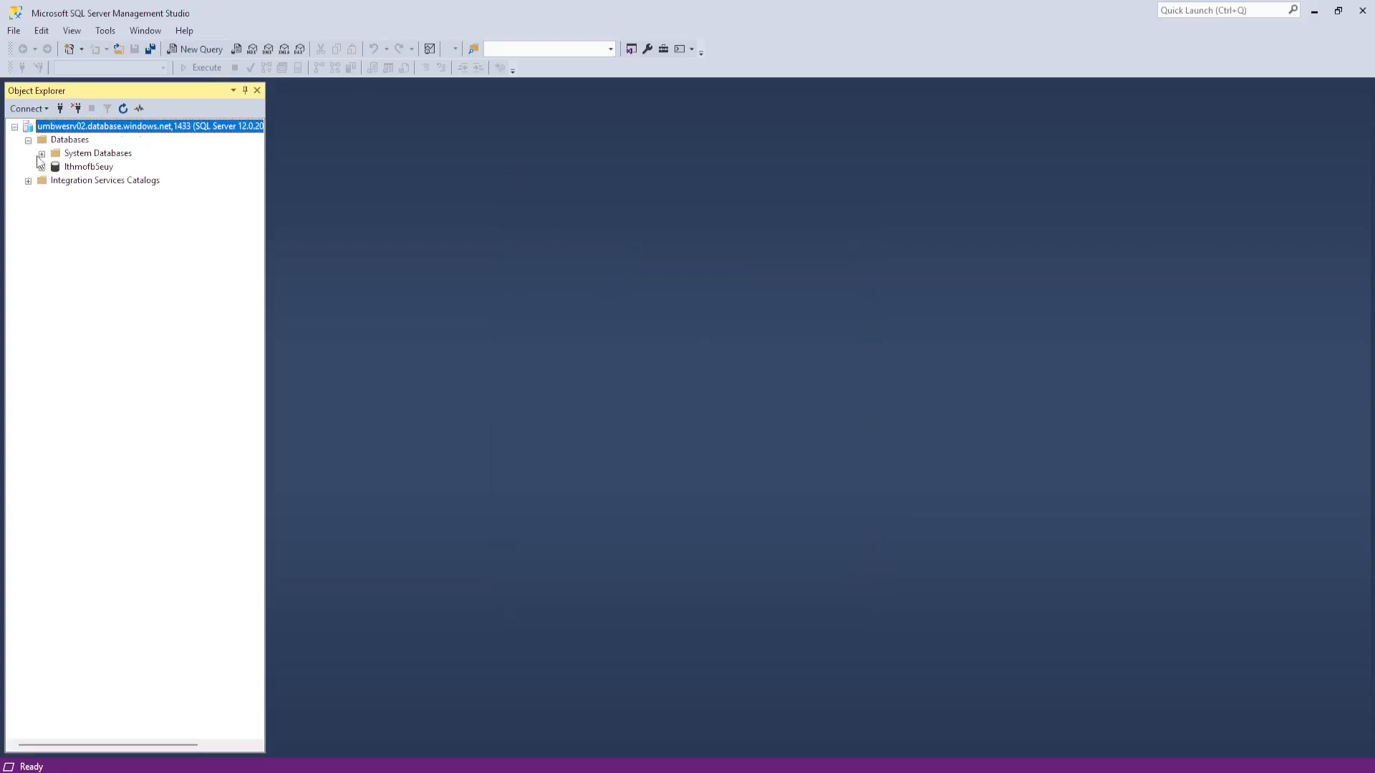
Expand the tables of the lthmofb5euy database and query the top 1000 rows of dbo.cmsContentNu
left_click(43, 167)
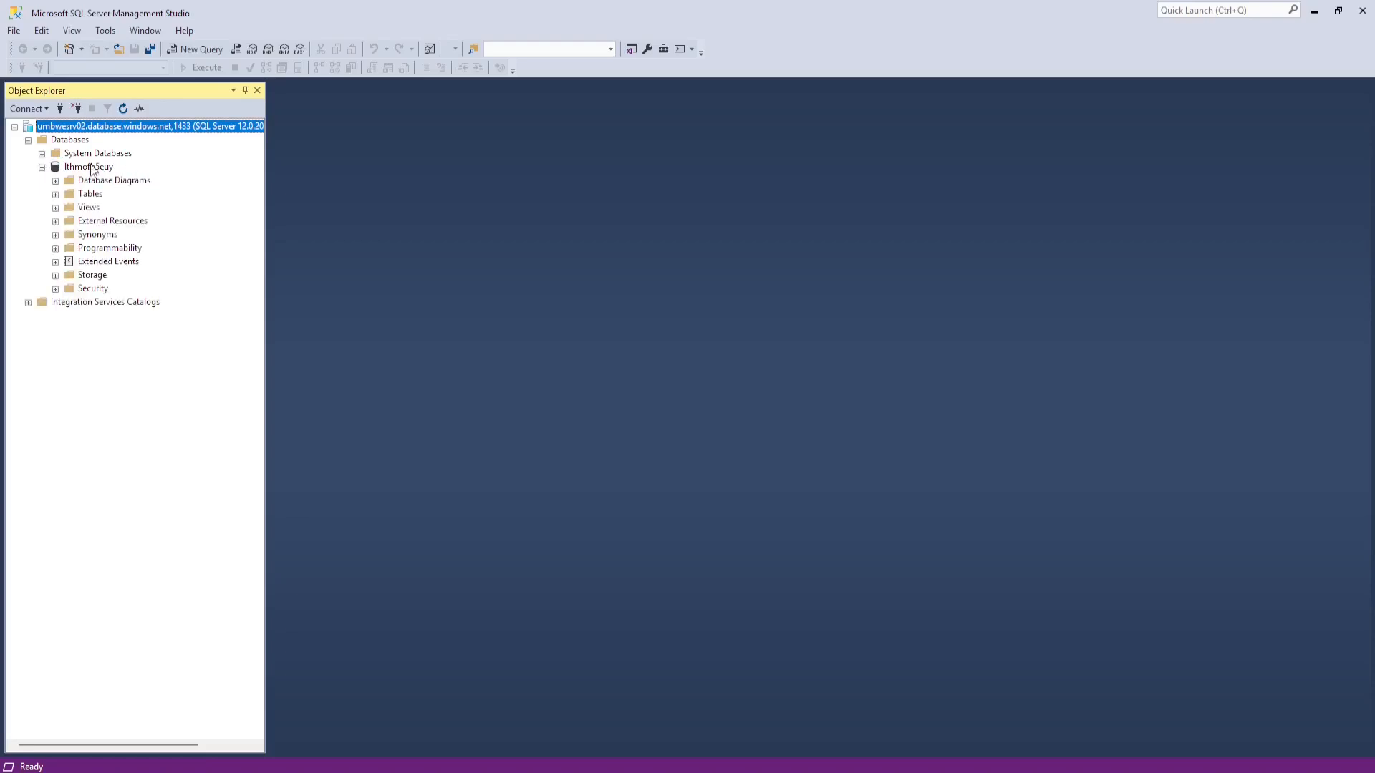
left_click(93, 169)
left_click(56, 194)
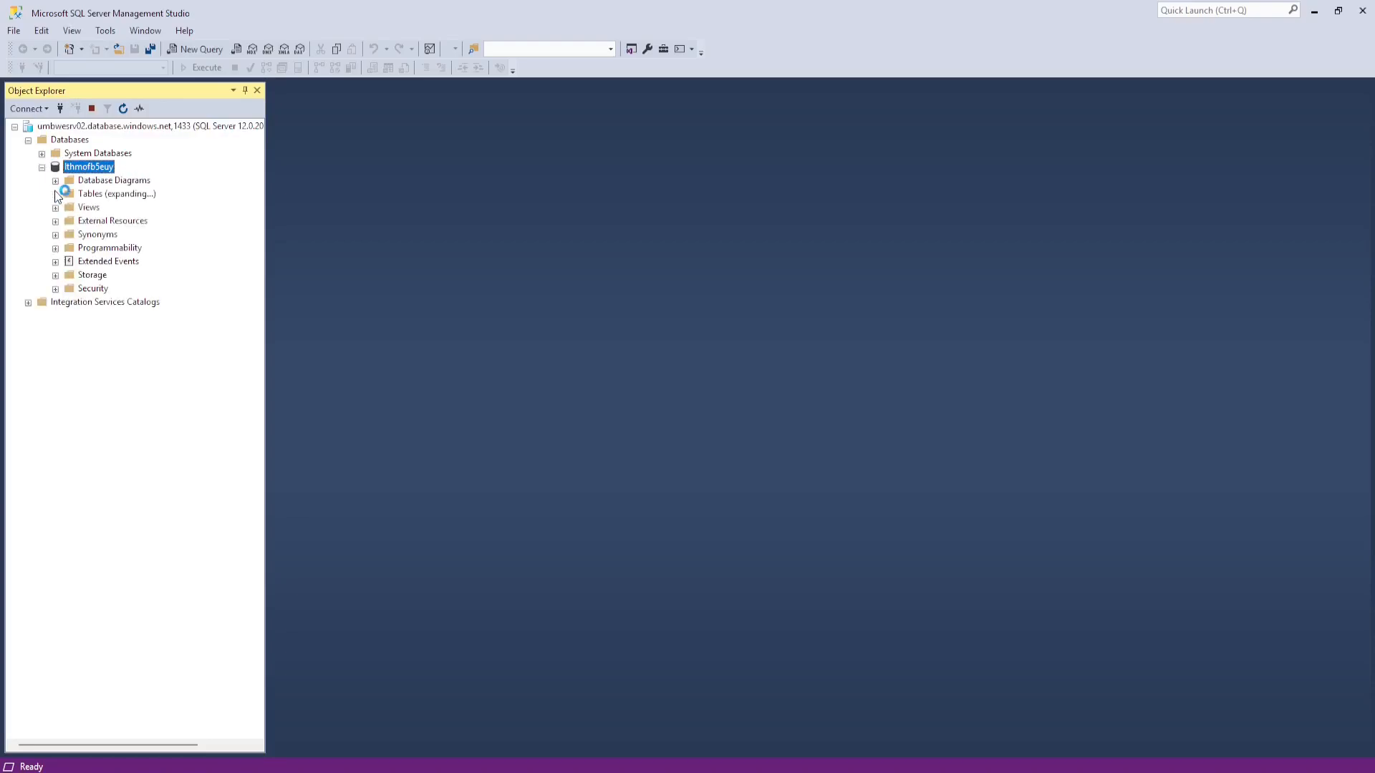
right_click(129, 194)
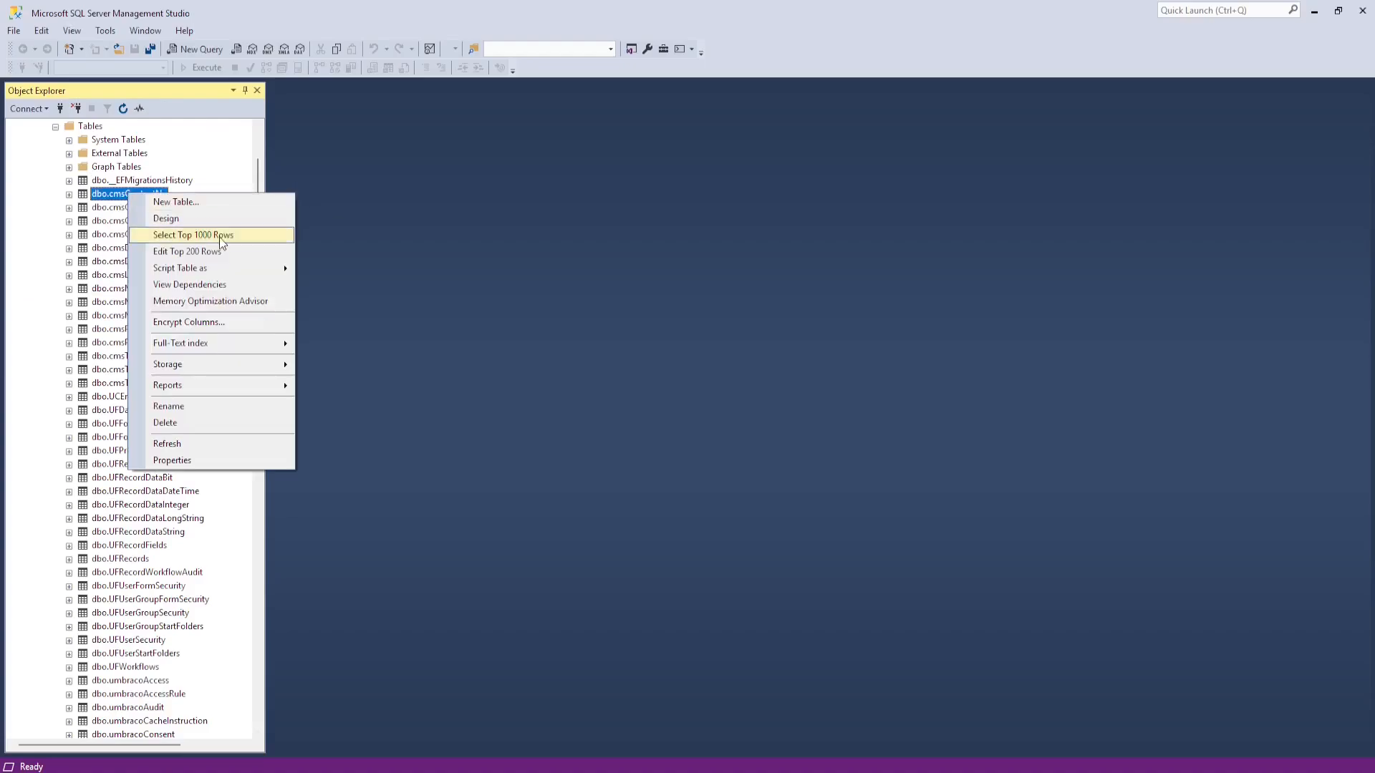
left_click(219, 240)
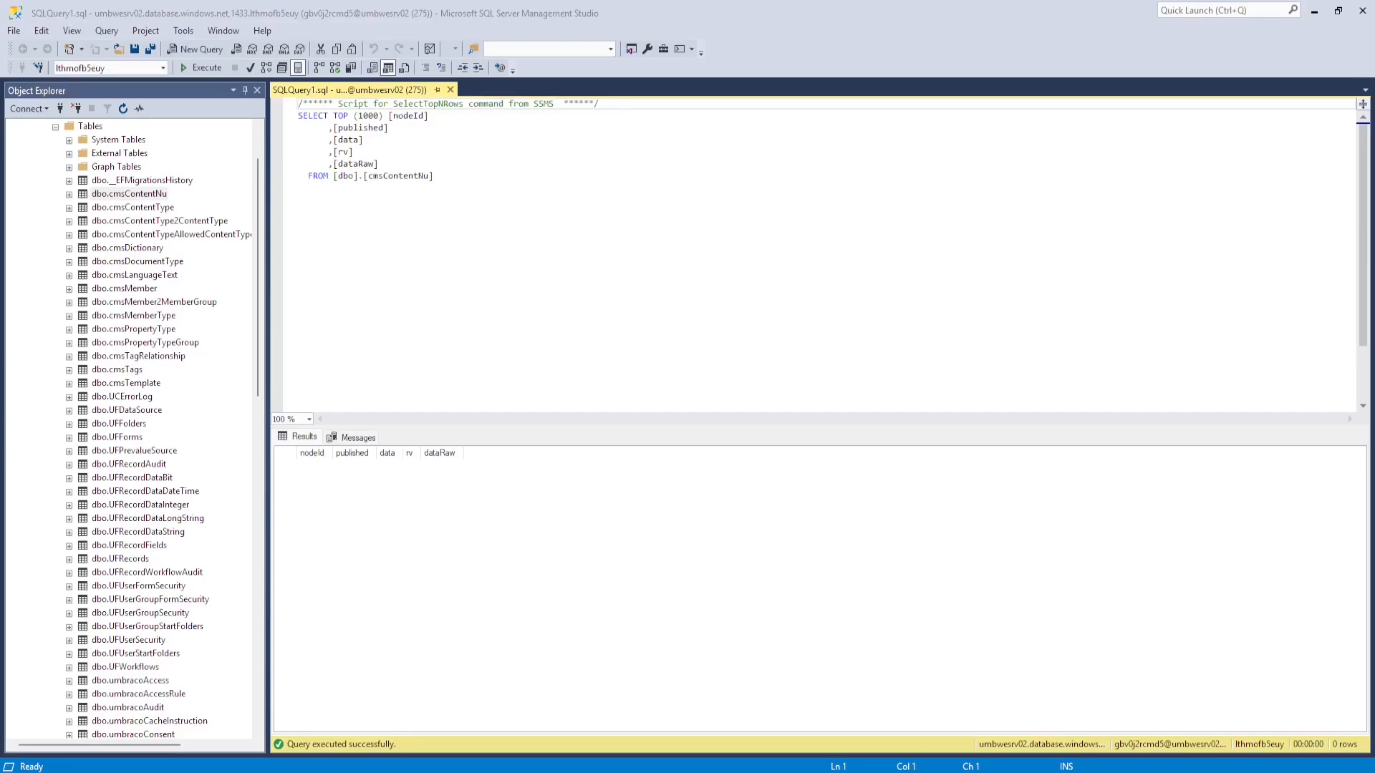
Replace the whole query with the script that creates the [dbo].[SessionCache] table, and execute it
key("ctrl+a")
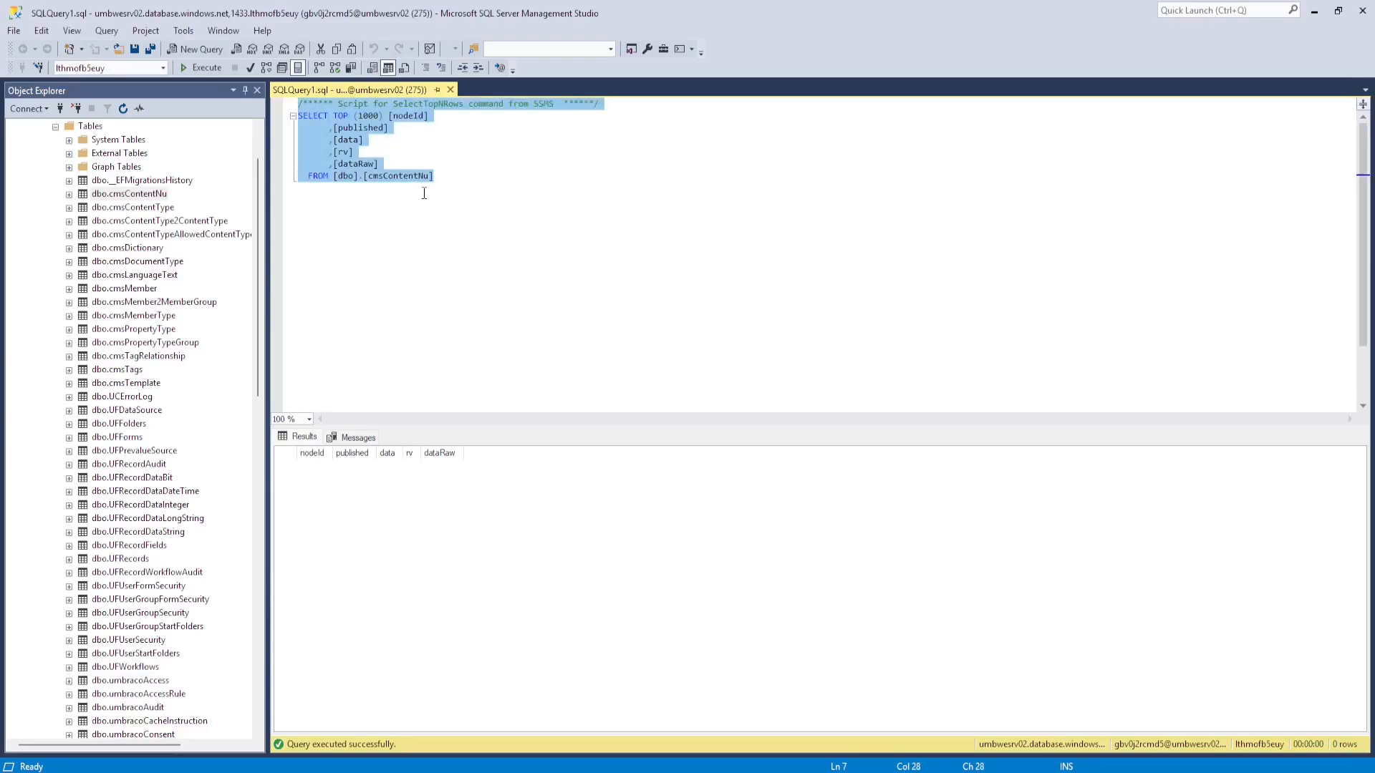
key("ctrl+v")
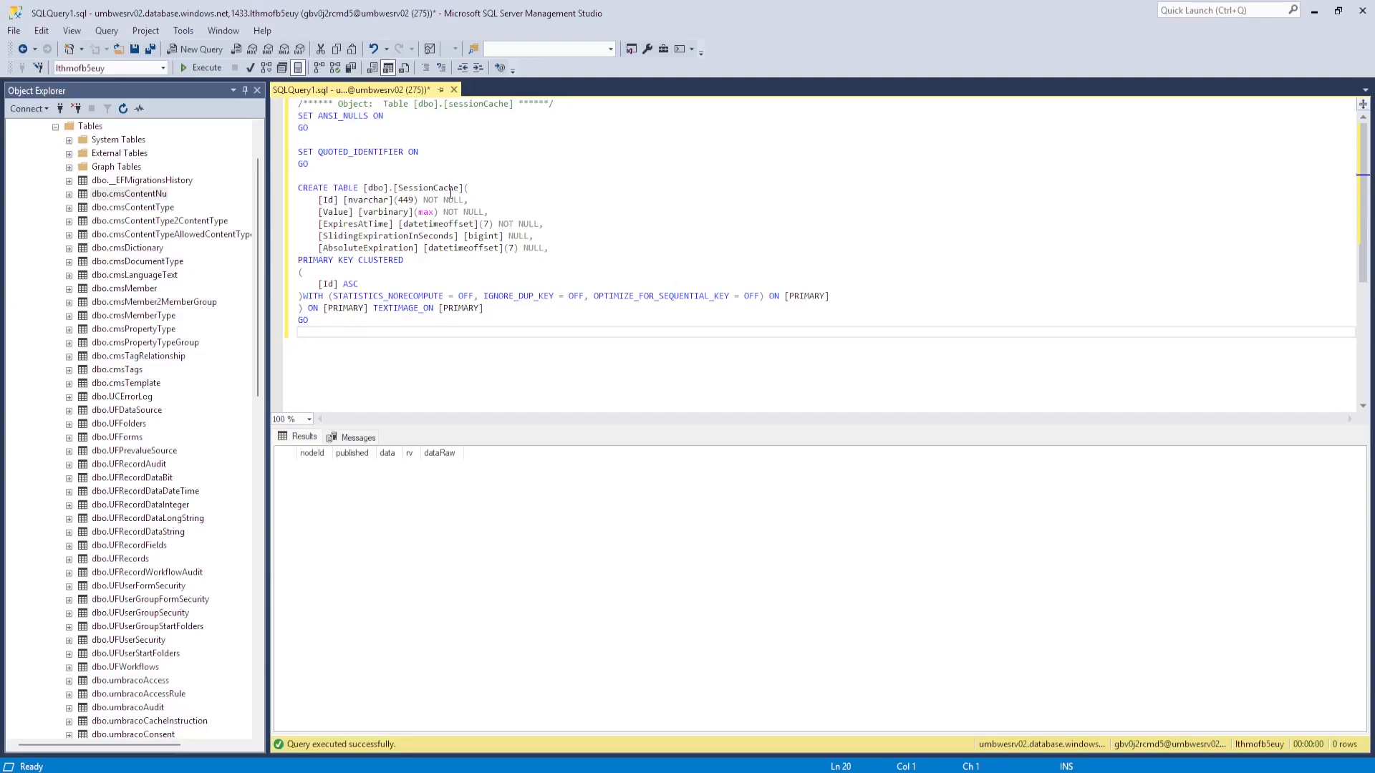
left_click(201, 73)
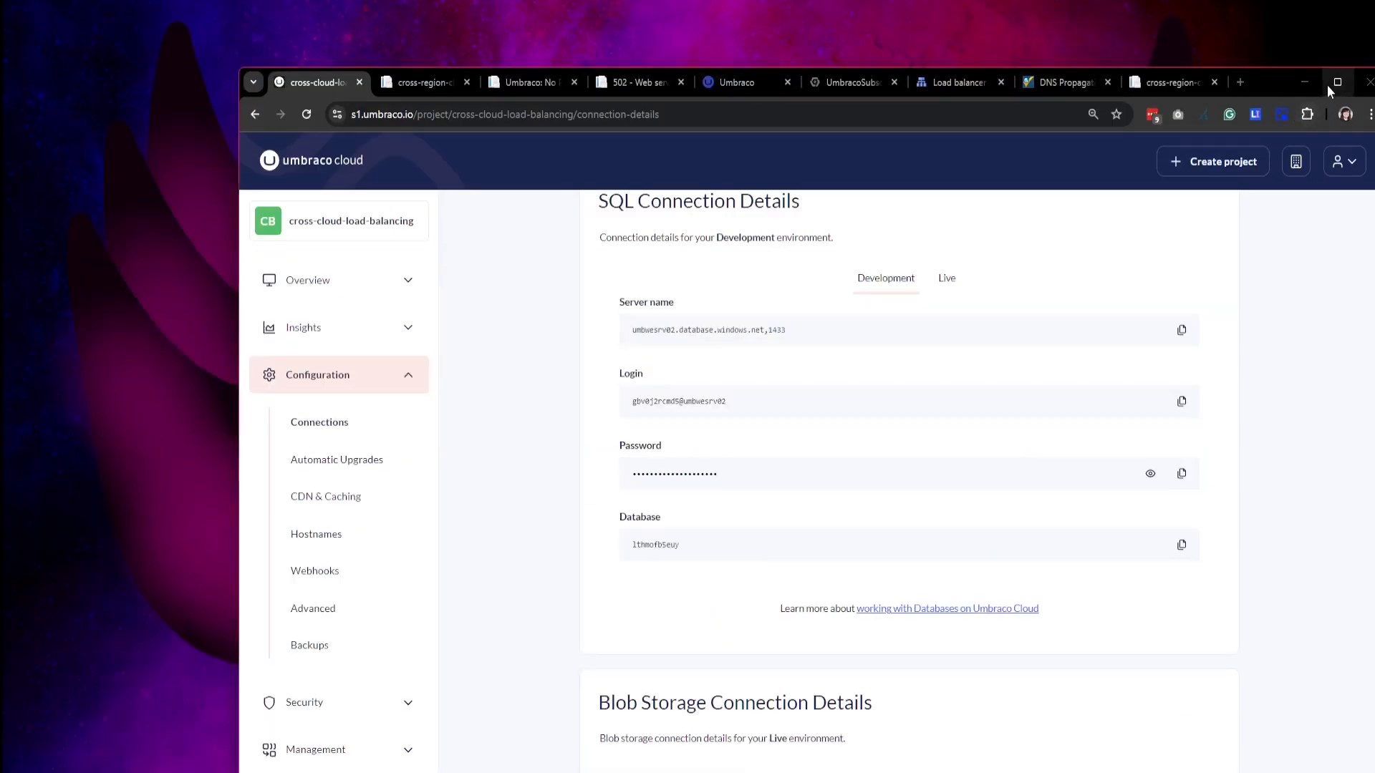
Switch back to the maximized browser and reload the Development backoffice page that had the 502 error
left_click(1336, 82)
left_click(223, 14)
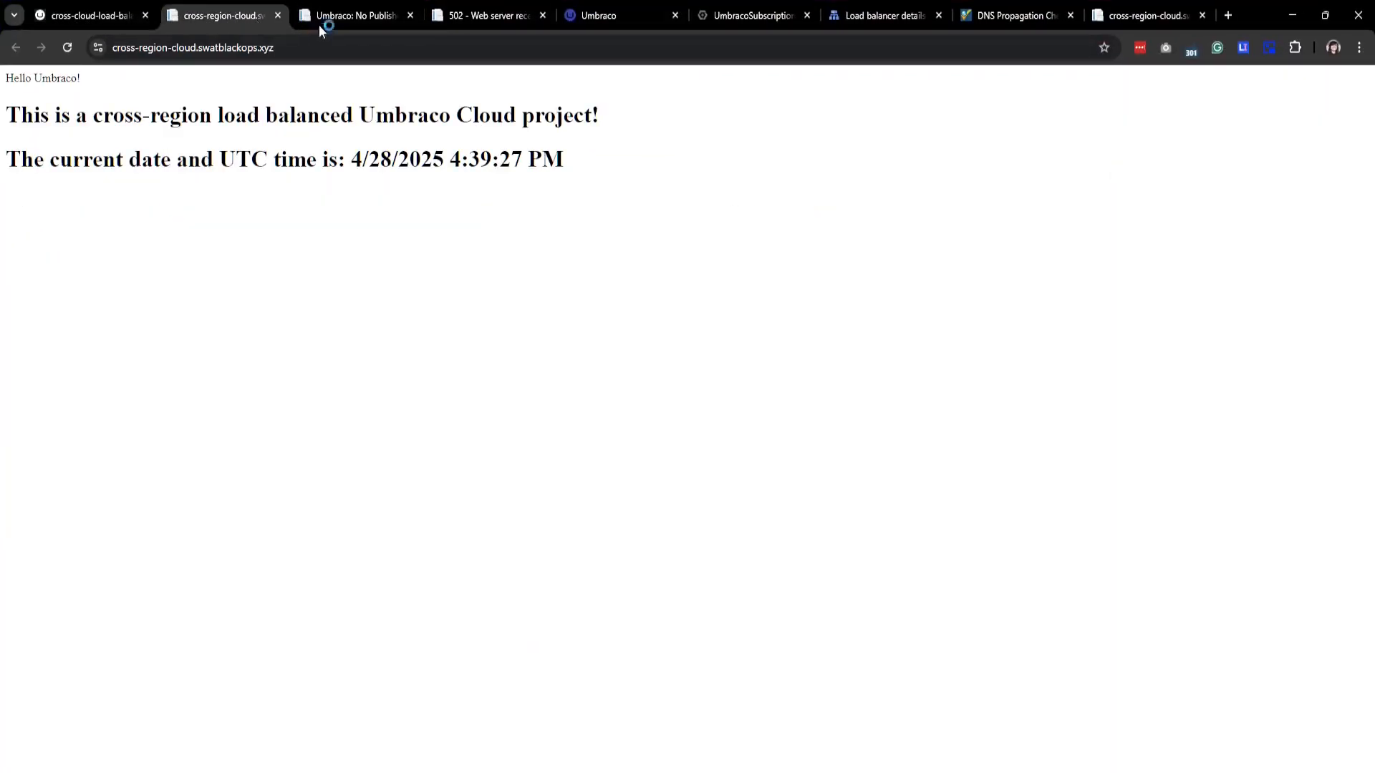
left_click(322, 21)
key("ctrl+Tab")
left_click(68, 47)
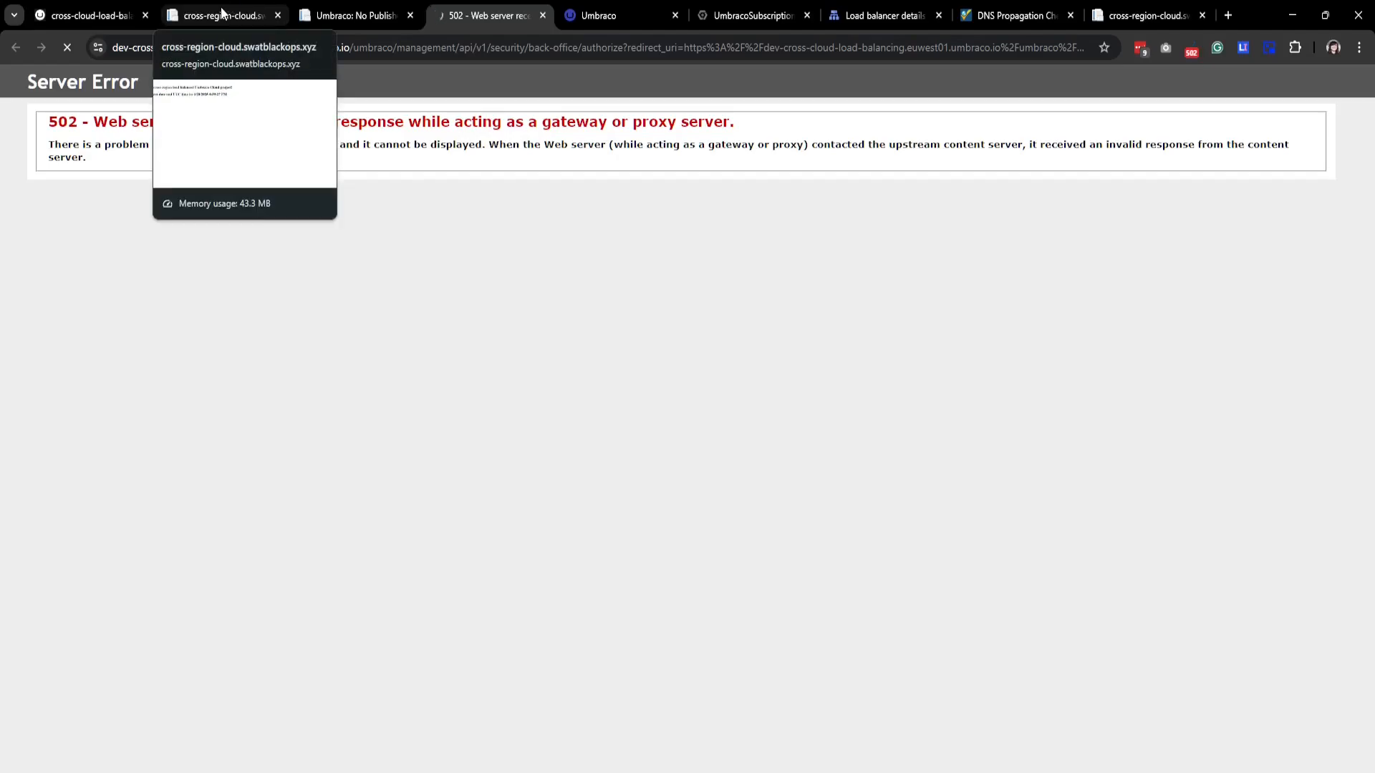
Close the unneeded cross-region site and Umbraco browser tabs, keeping the Development backoffice open
left_click(278, 15)
left_click(278, 15)
left_click(346, 15)
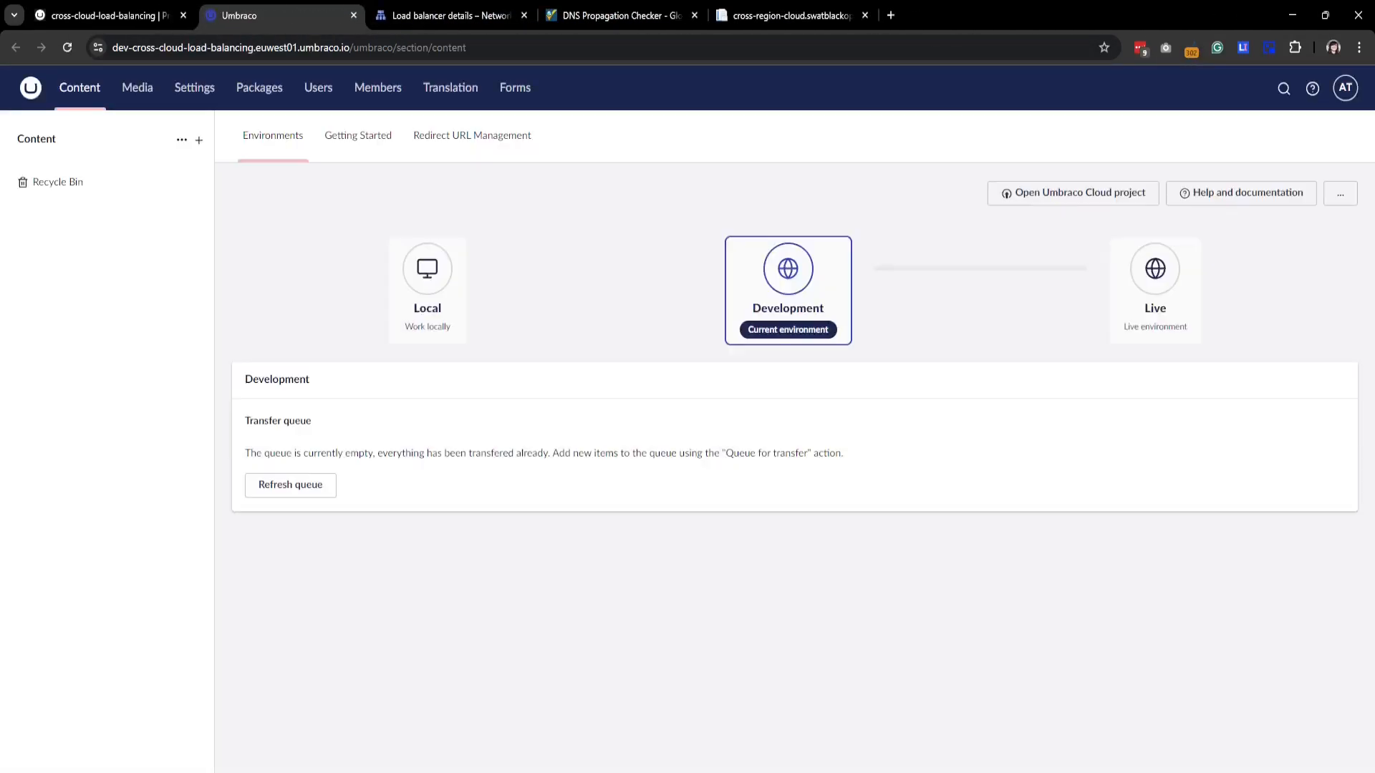
Run a tree restore on the root Content node of the Development environment
left_click(182, 141)
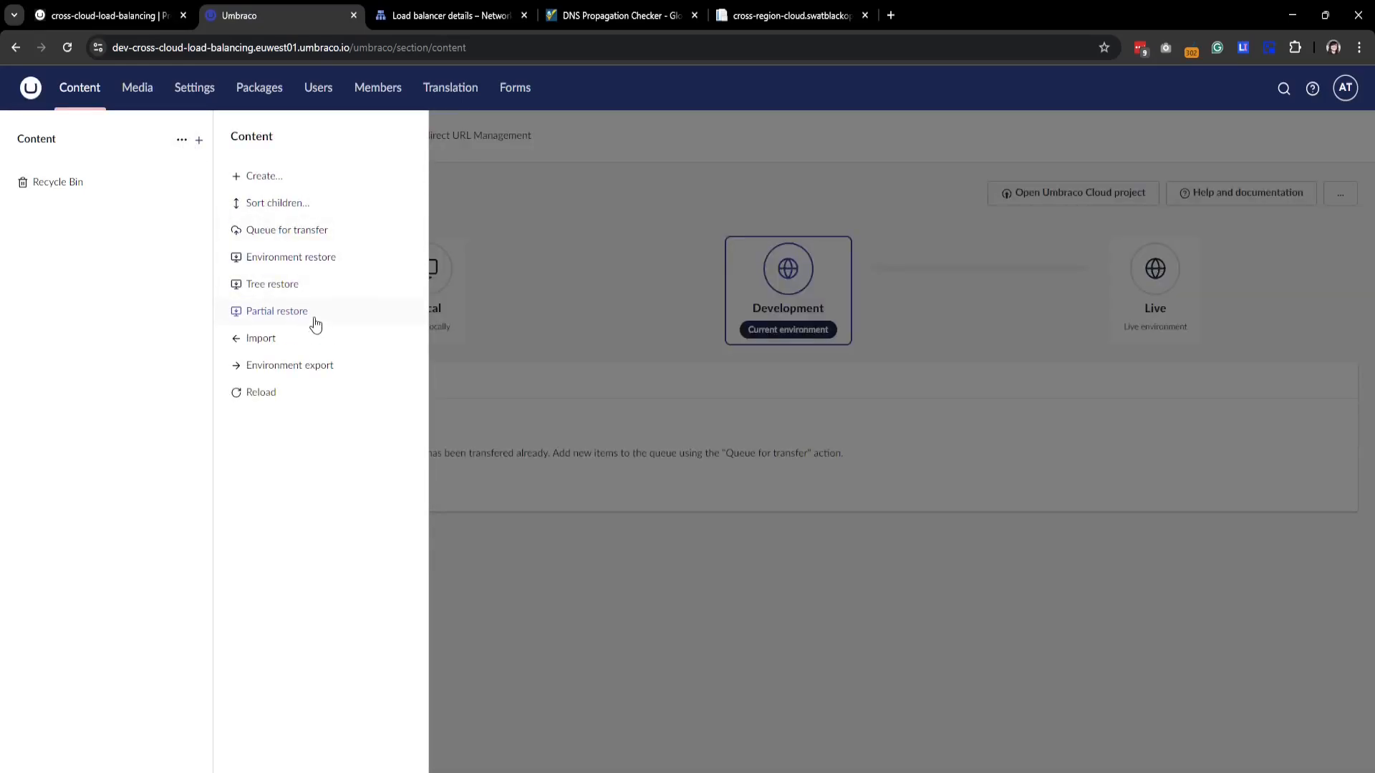
left_click(286, 284)
left_click(1302, 756)
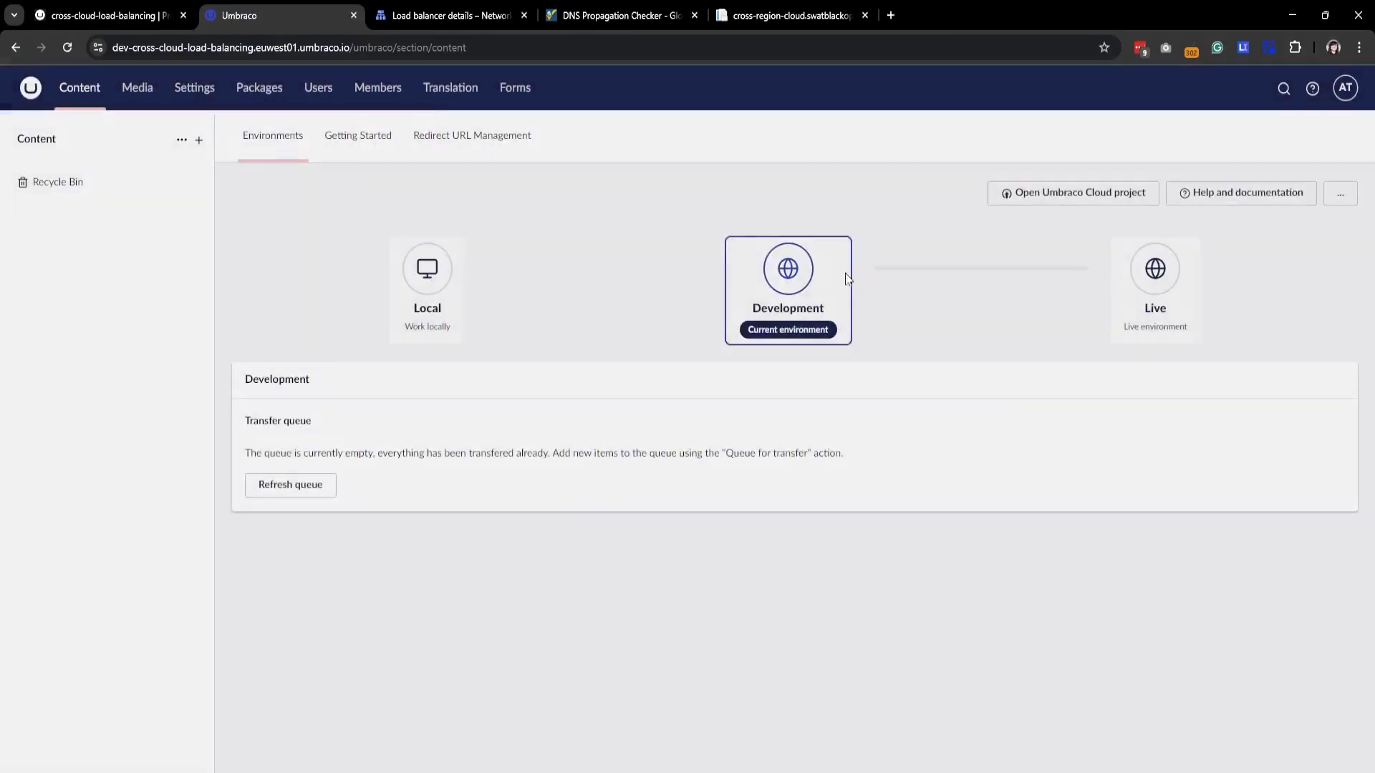
Replace the Home template's code with the version that shows the Subscriber_Region environment variable, and save the template
left_click(197, 89)
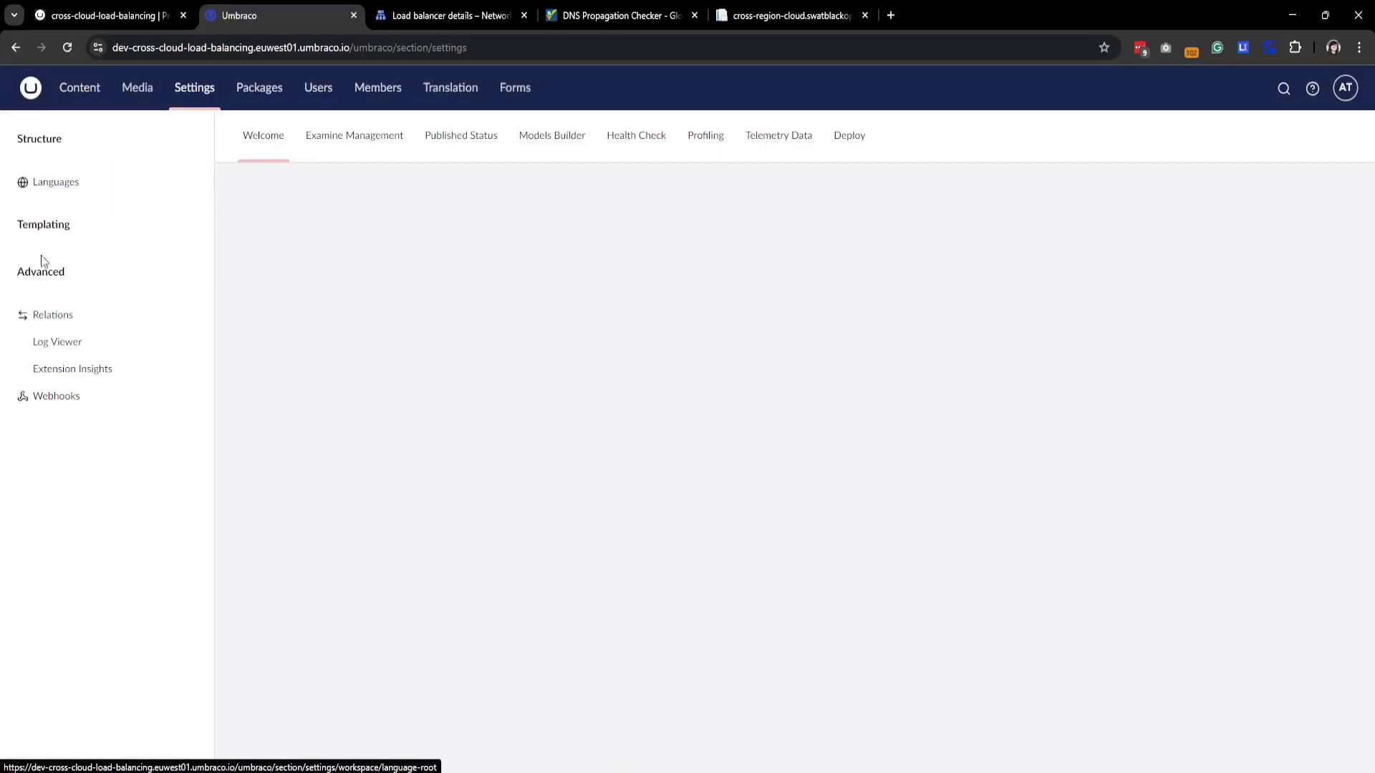
left_click(13, 403)
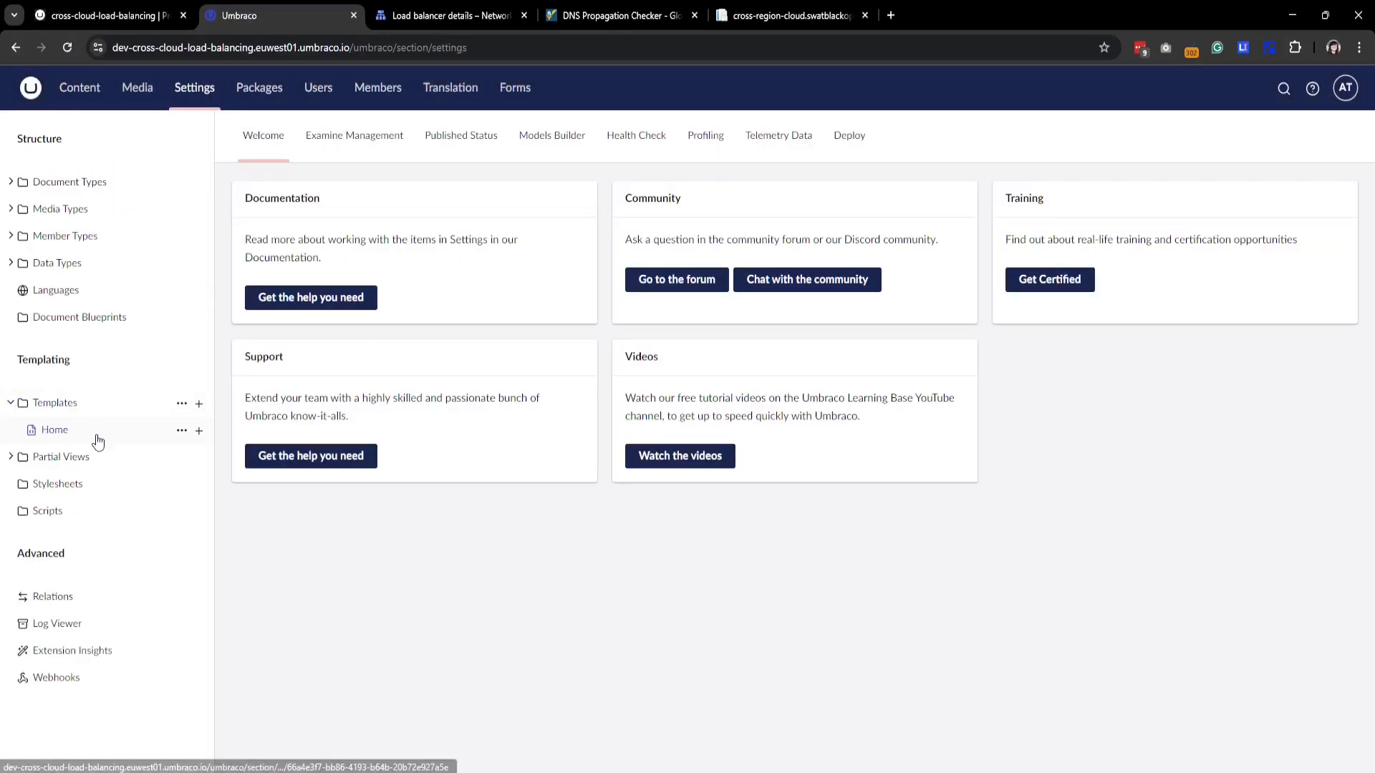
left_click(98, 440)
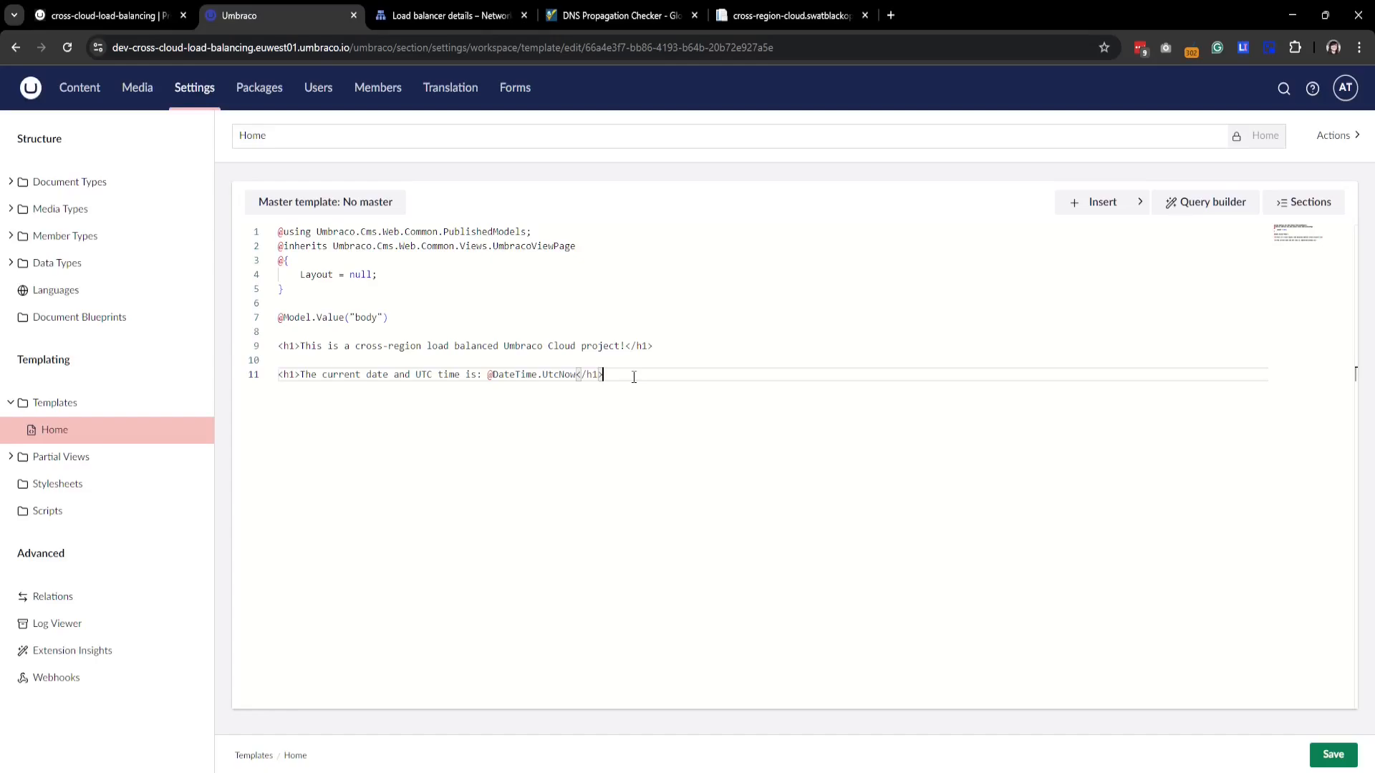
key("ctrl+a")
key("ctrl+v")
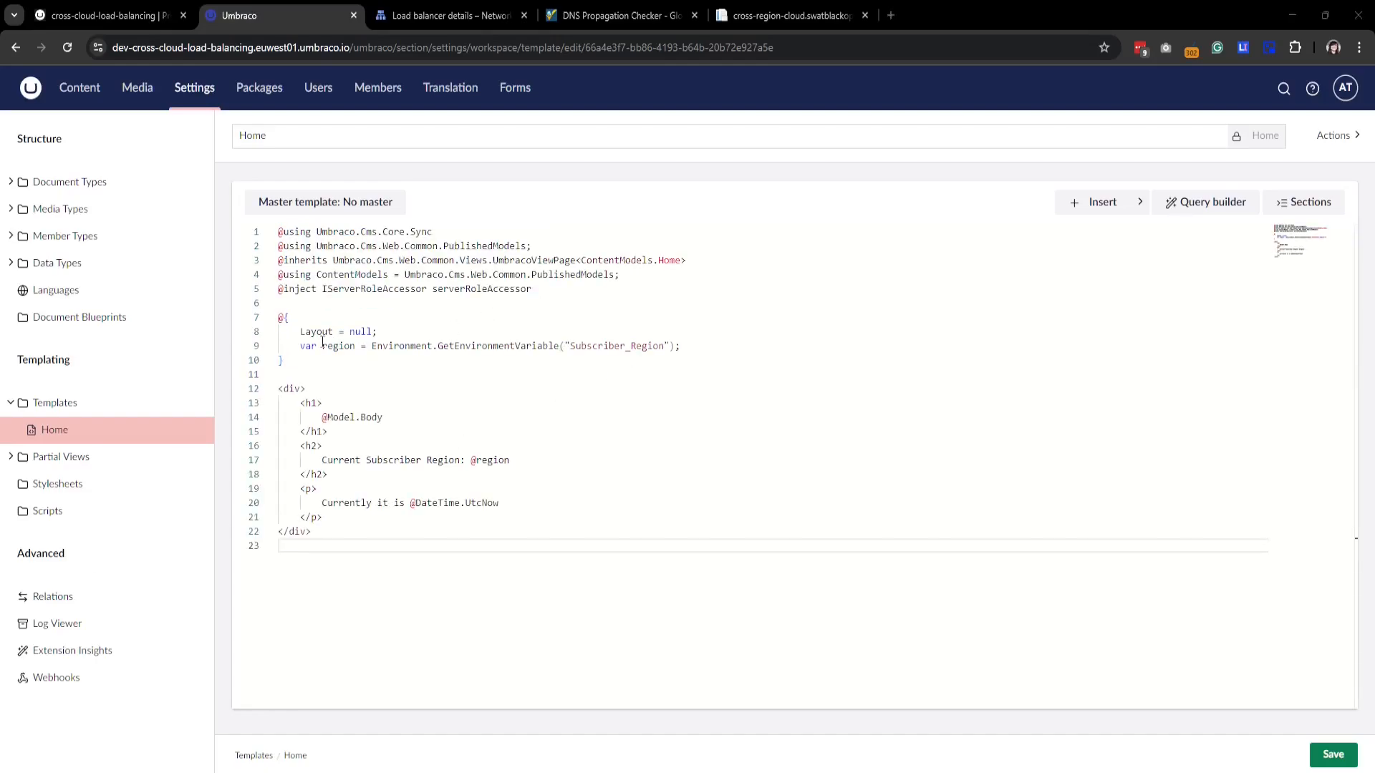
left_click_drag(306, 347, 345, 346)
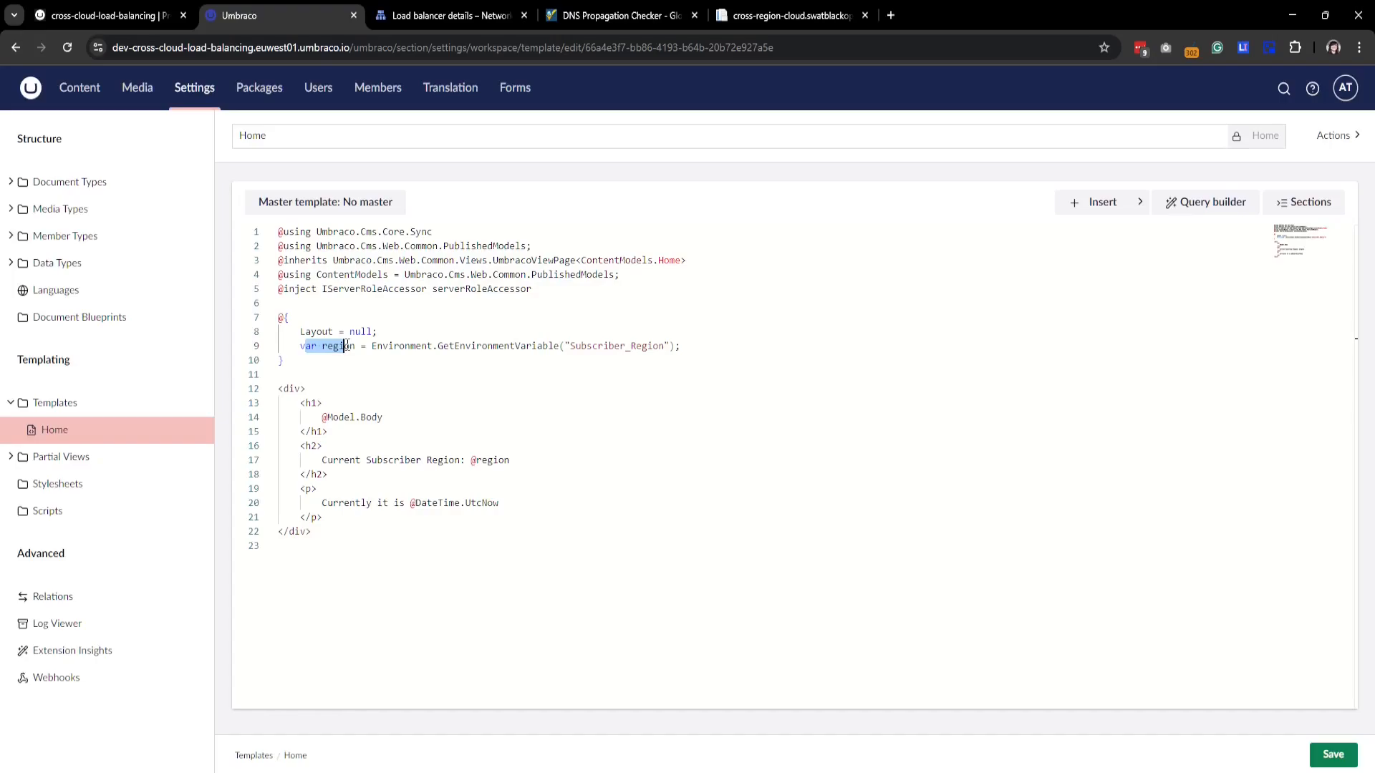
left_click_drag(608, 346, 664, 350)
left_click(577, 348)
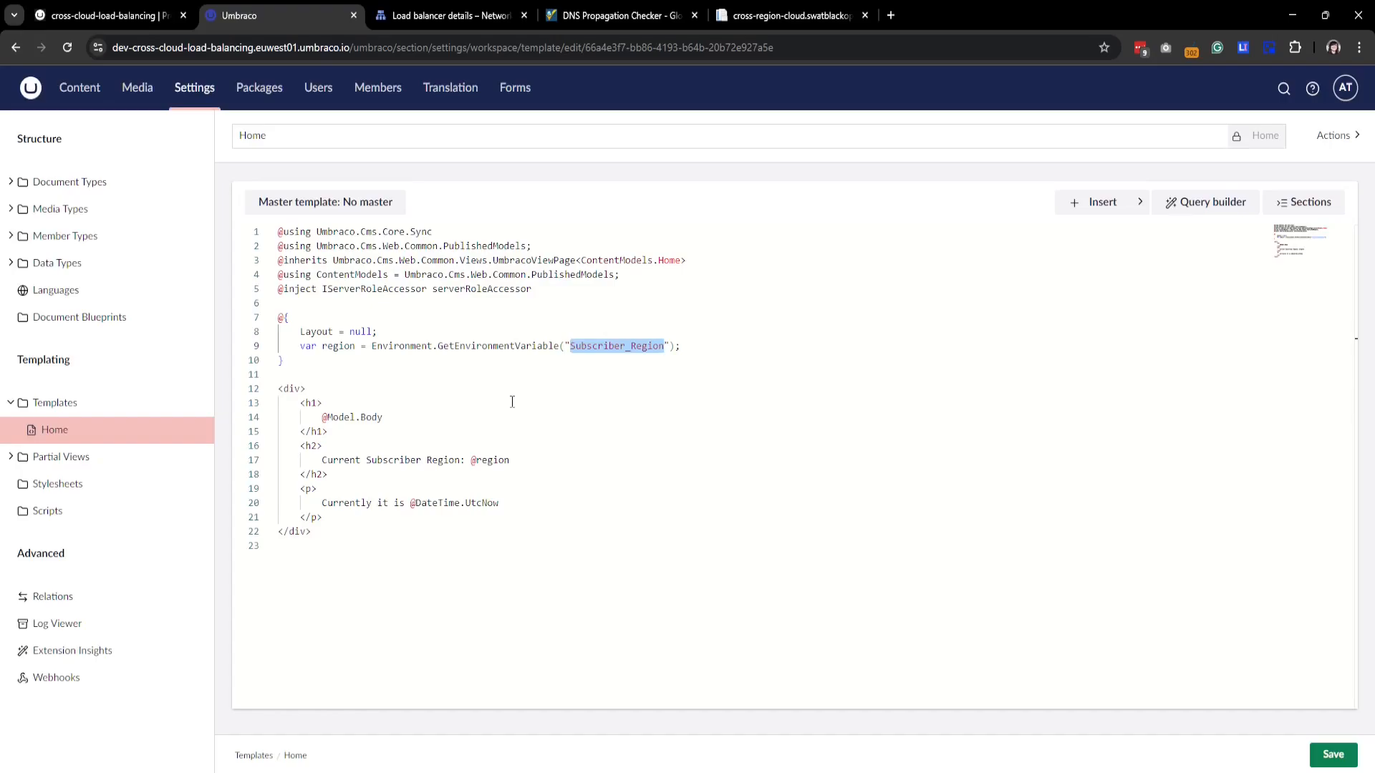
key("ctrl+s")
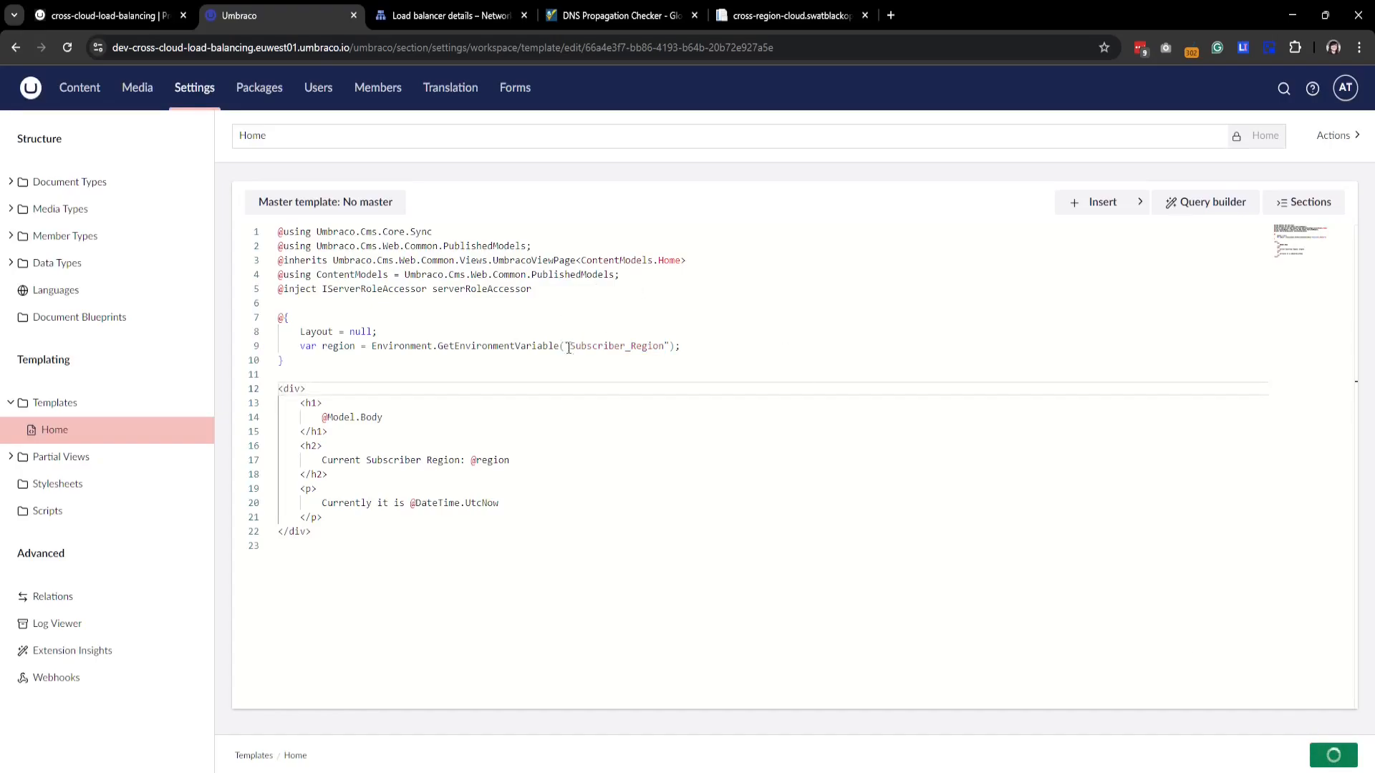
Copy the name Subscriber_Region from the template code and switch to the Cloud Run services list in Google Cloud
left_click_drag(569, 348, 663, 352)
key("ctrl+c")
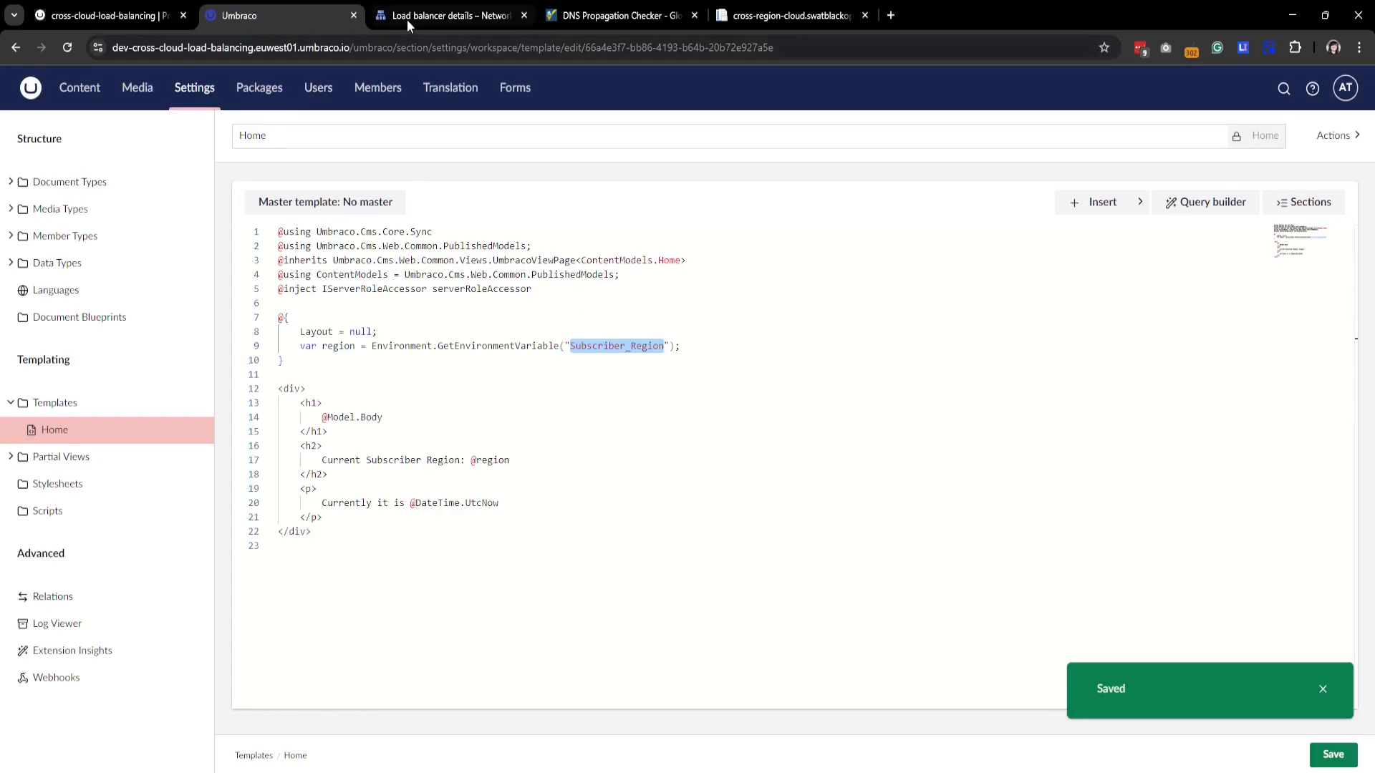
left_click(430, 15)
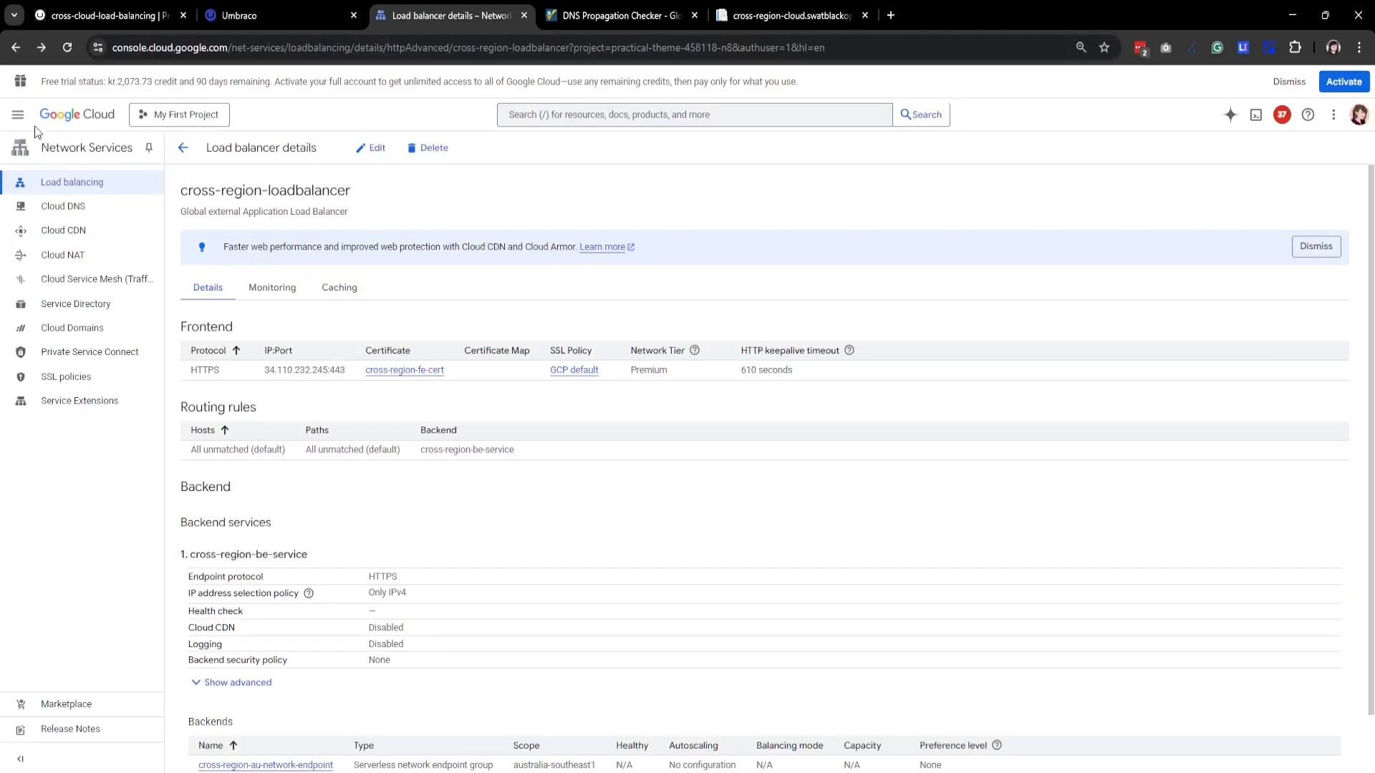
left_click(18, 115)
left_click(57, 261)
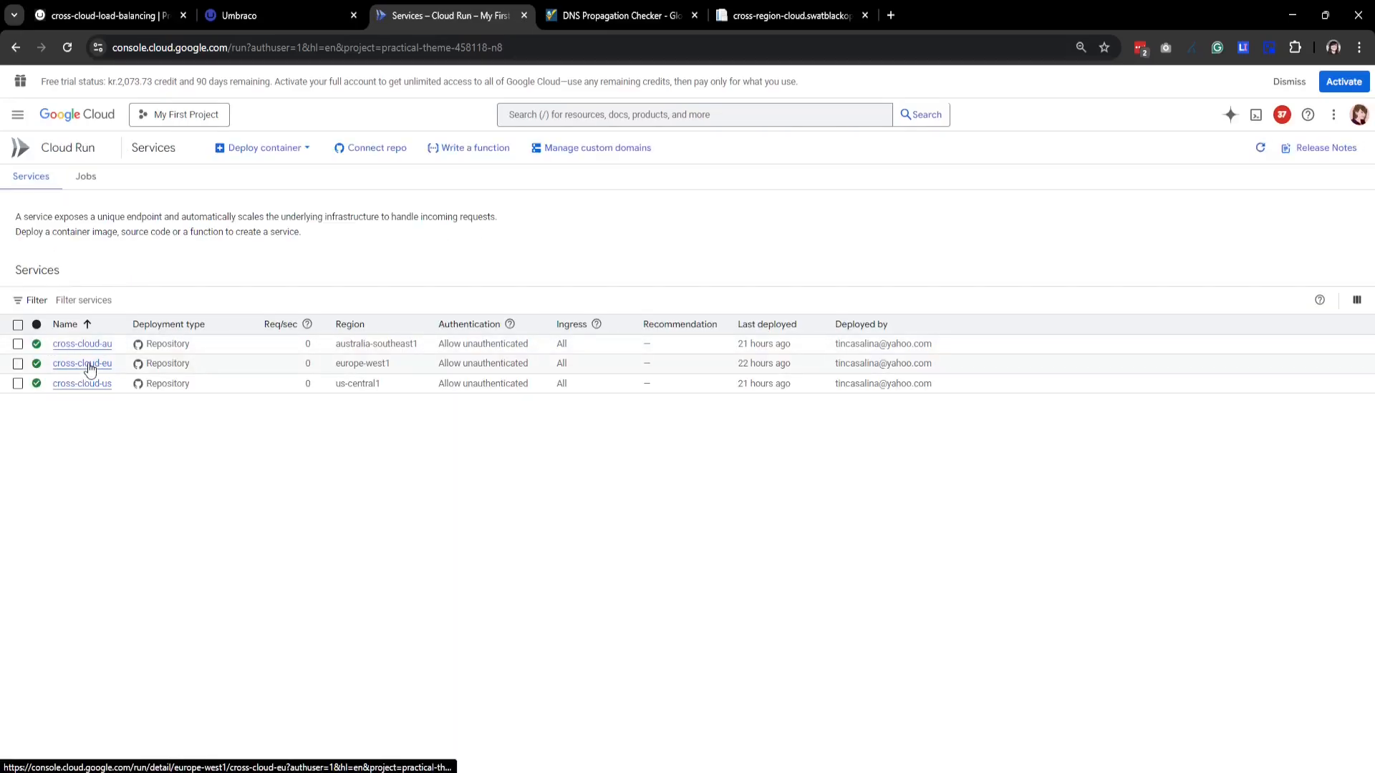
Start a new revision of the cross-cloud-eu service and add an environment variable named Subscriber_Region
left_click(87, 365)
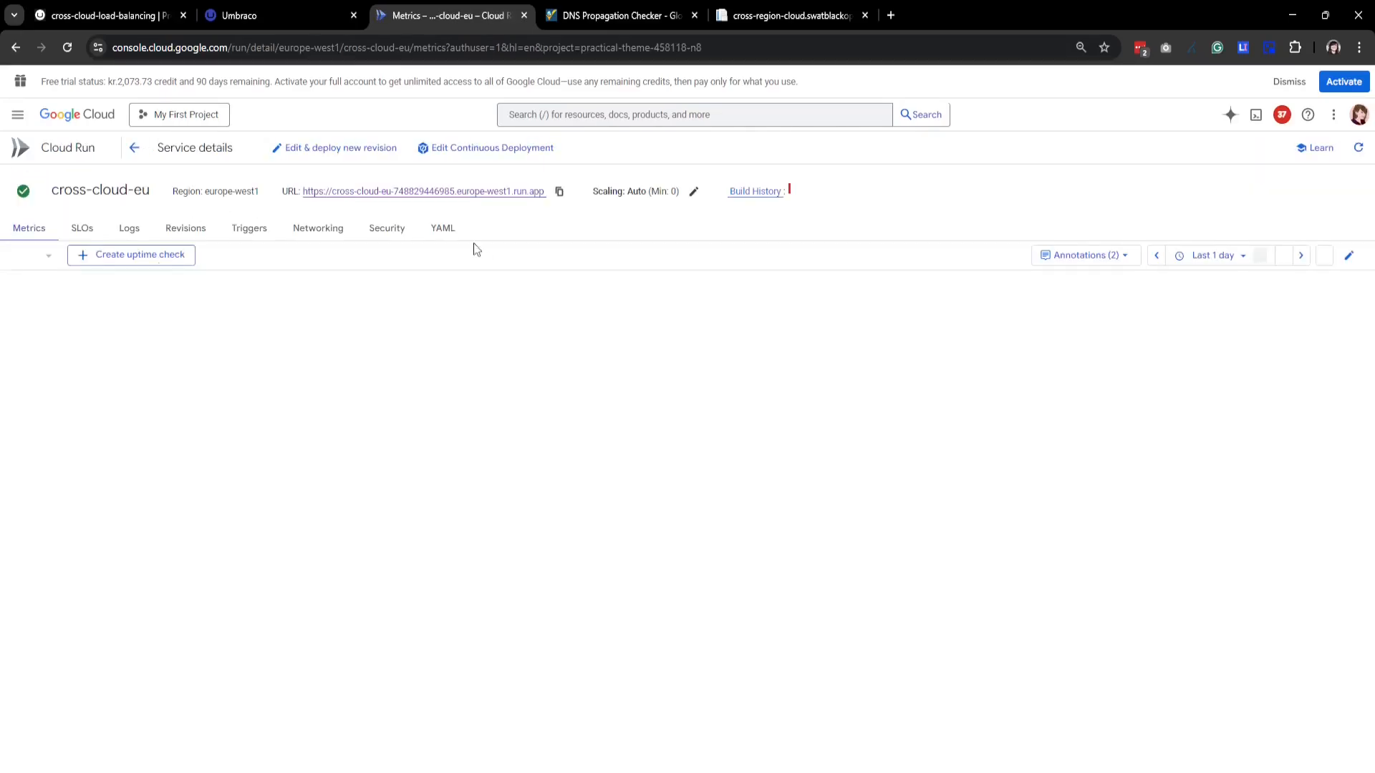
left_click(329, 148)
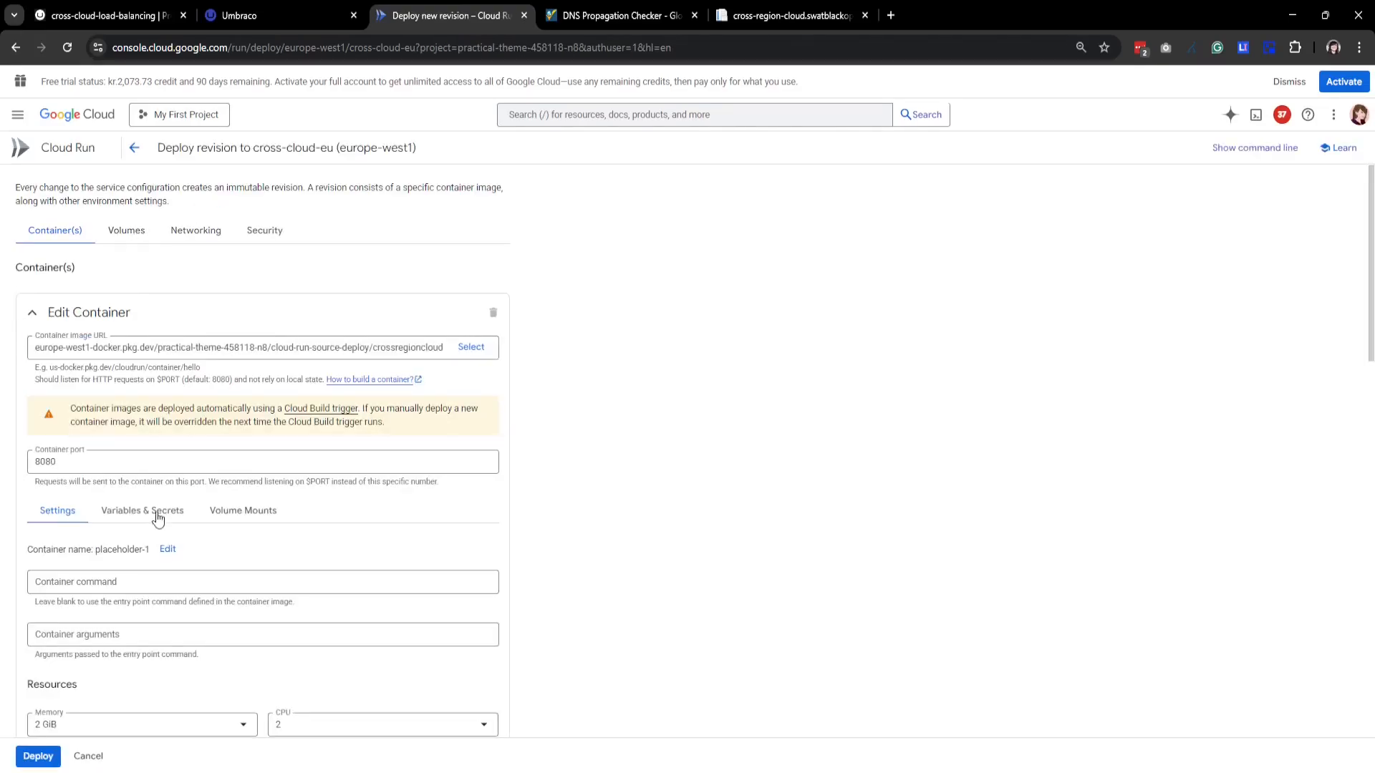
left_click(150, 511)
scroll(229, 546, "down", 1)
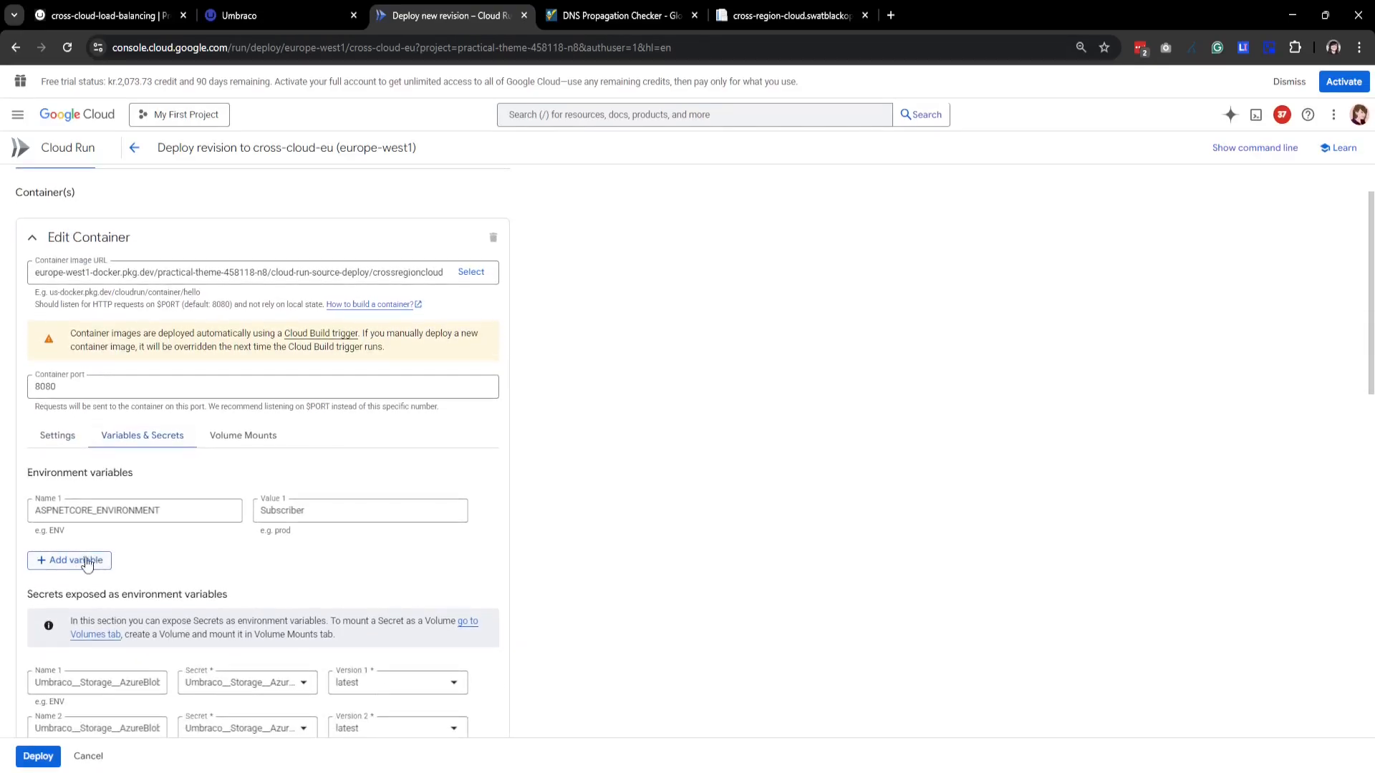
left_click(86, 560)
left_click(119, 561)
key("ctrl+v")
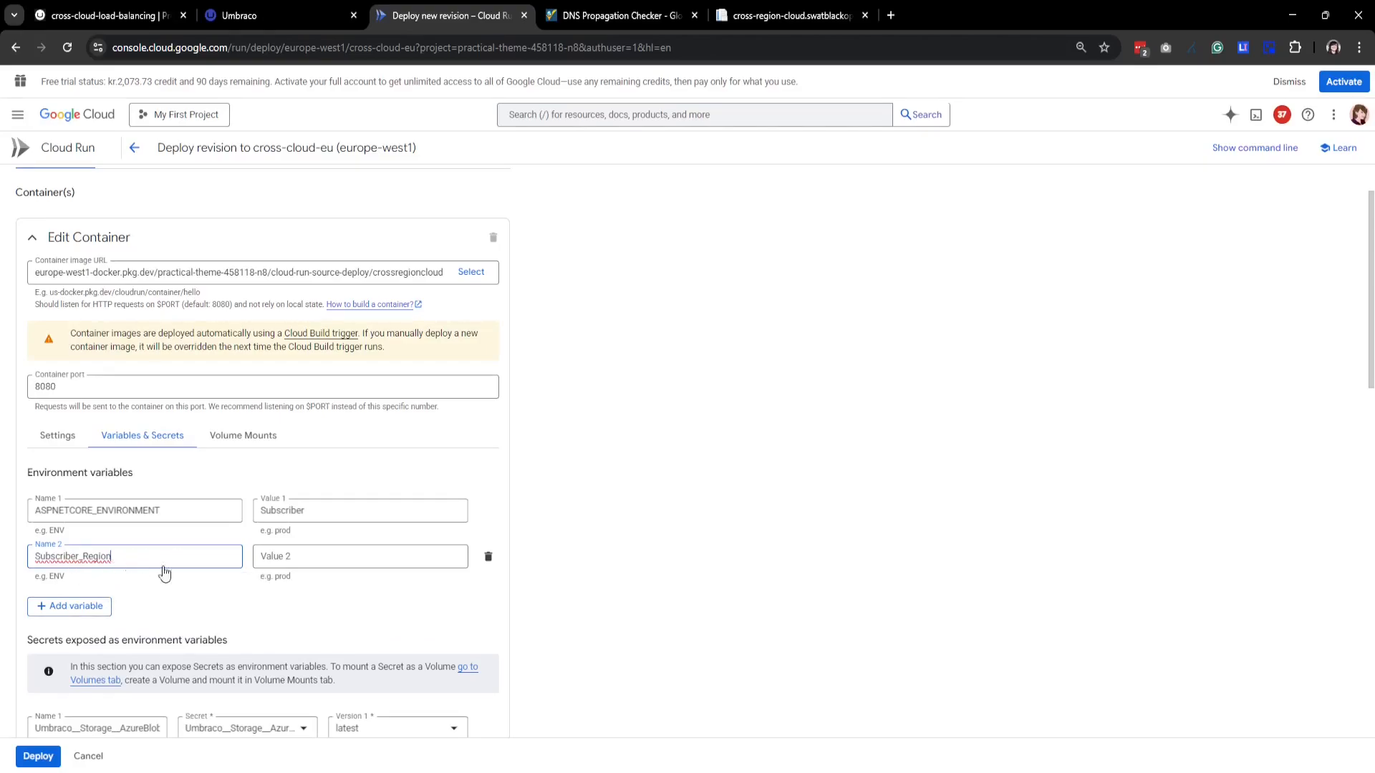
Set the new variable's value to "Europe - Belgium" and deploy the cross-cloud-eu revision
left_click(280, 564)
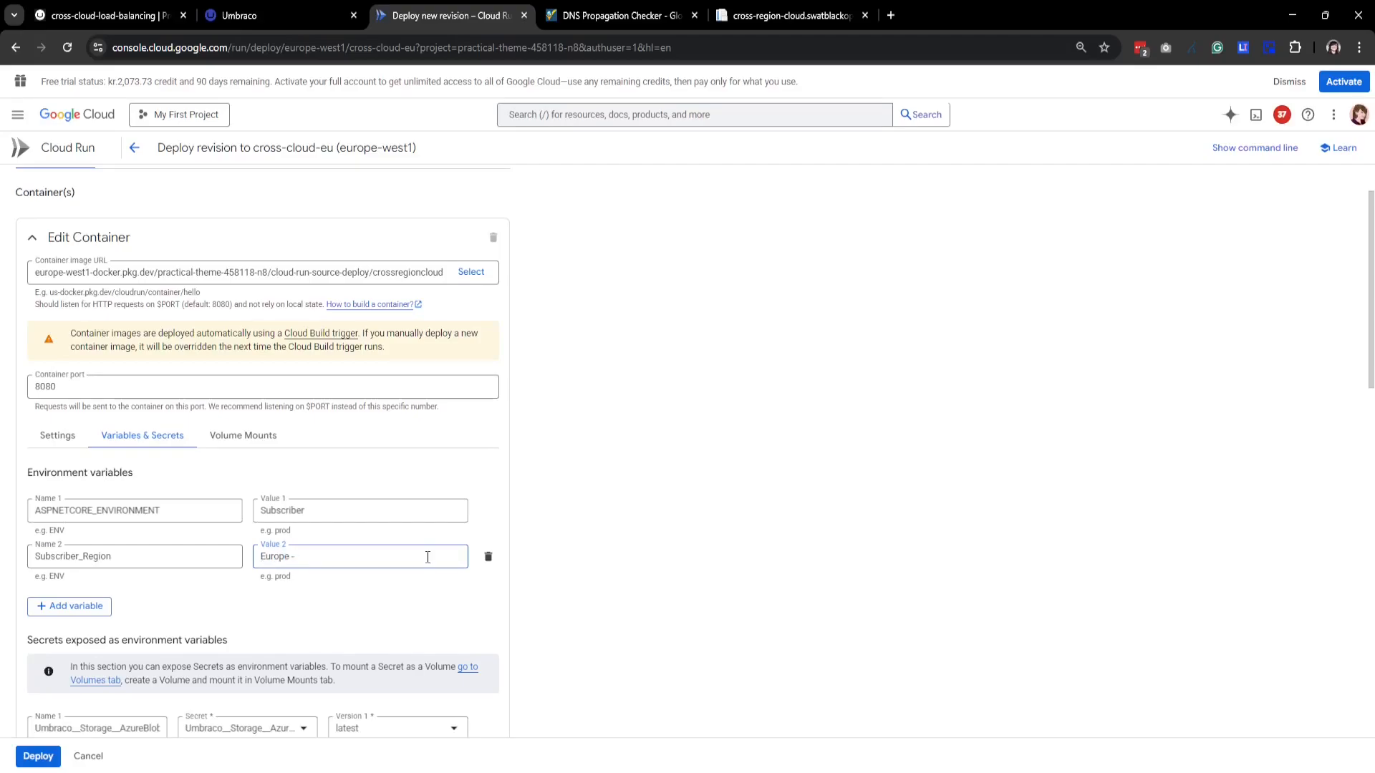
scroll(181, 445, "up", 1)
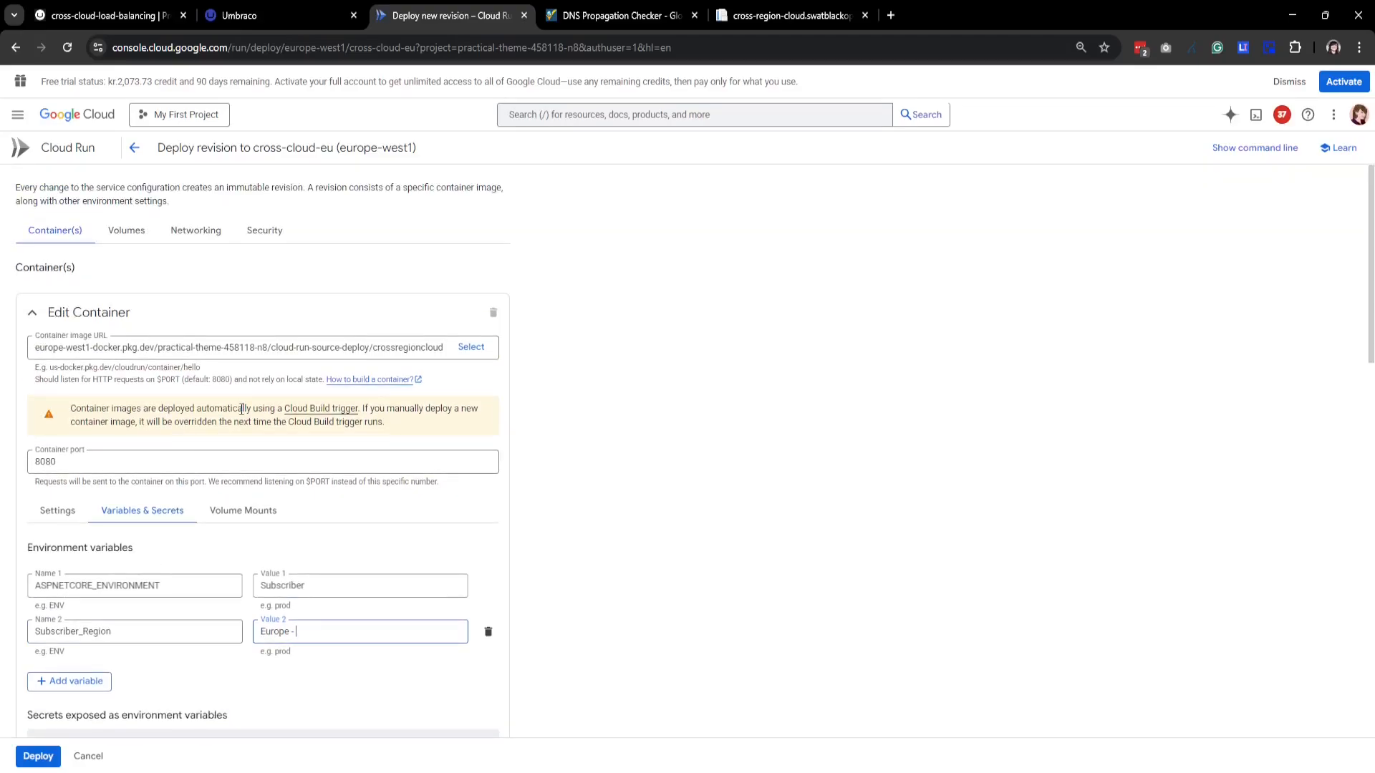
left_click_drag(363, 148, 428, 154)
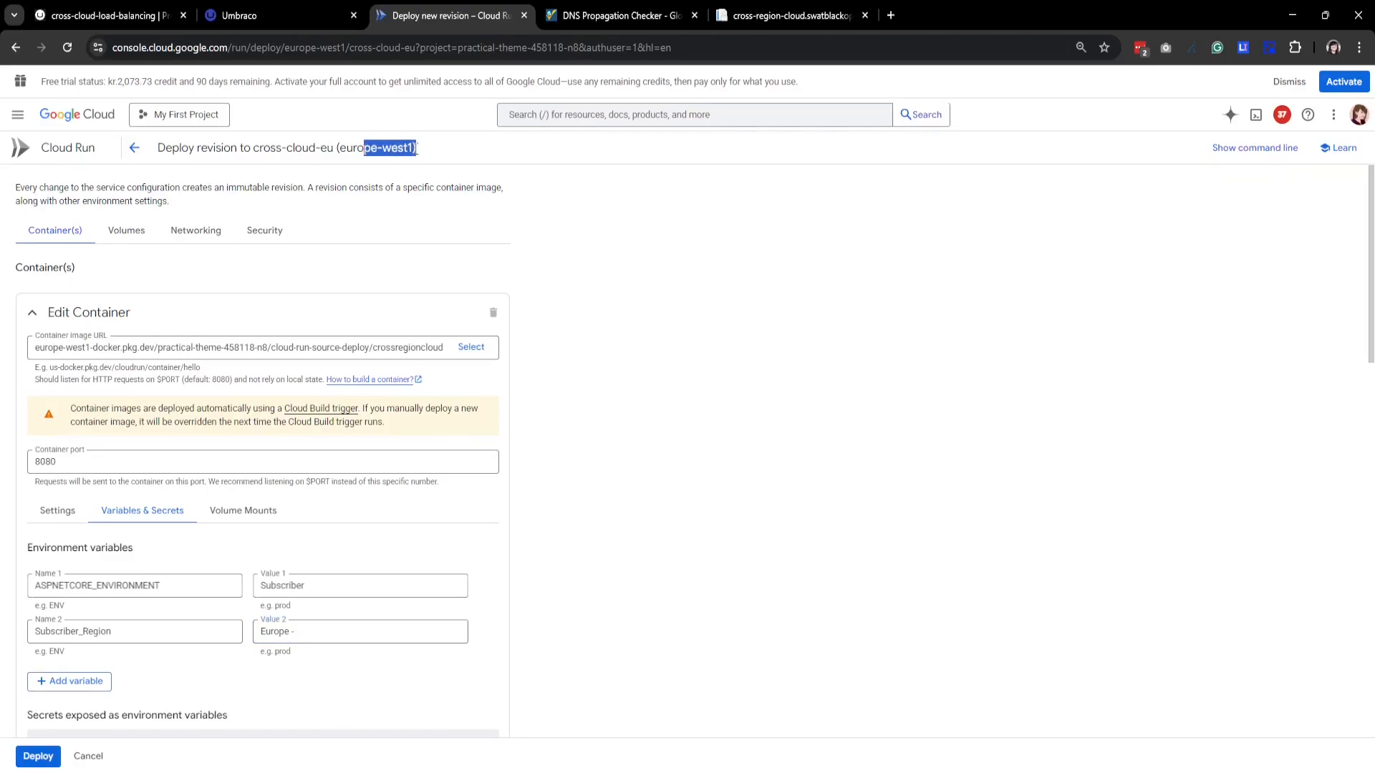
left_click(309, 633)
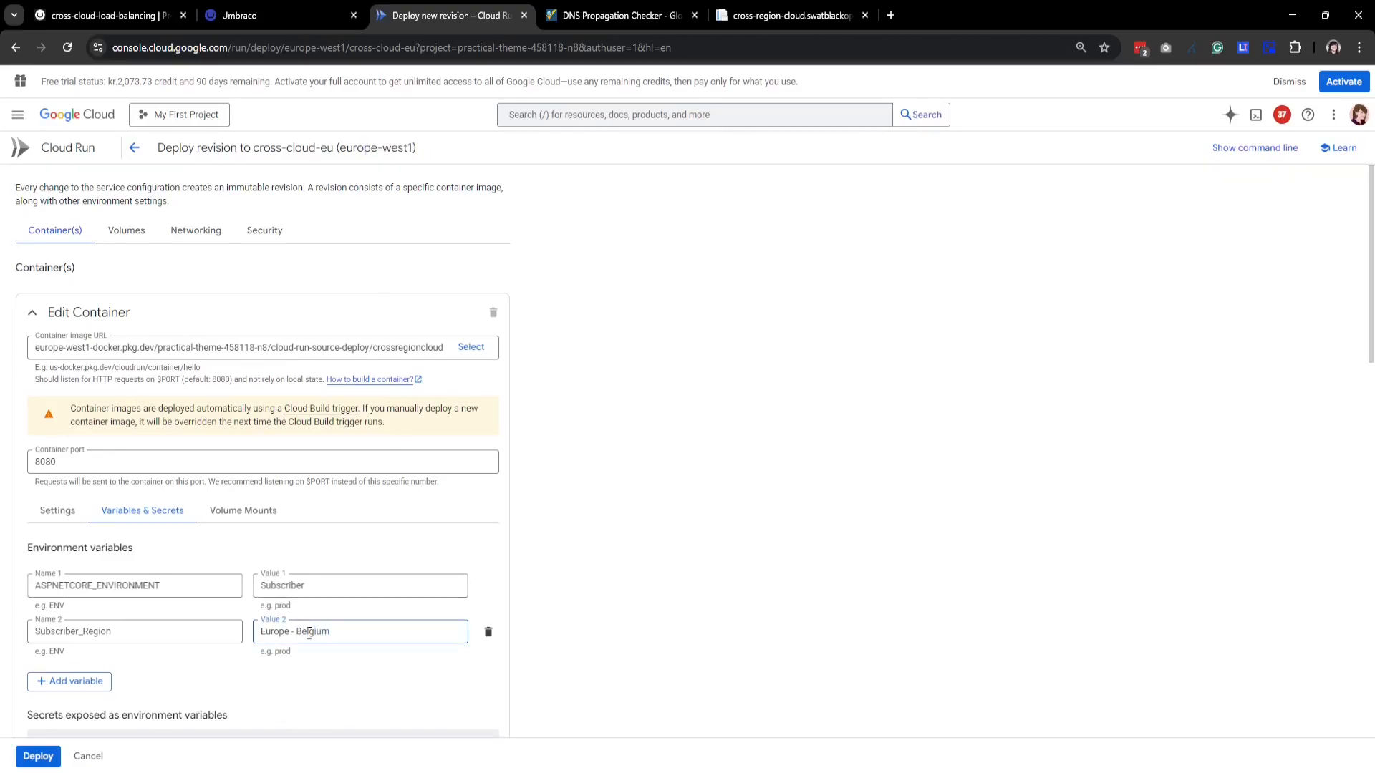
scroll(172, 695, "down", 8)
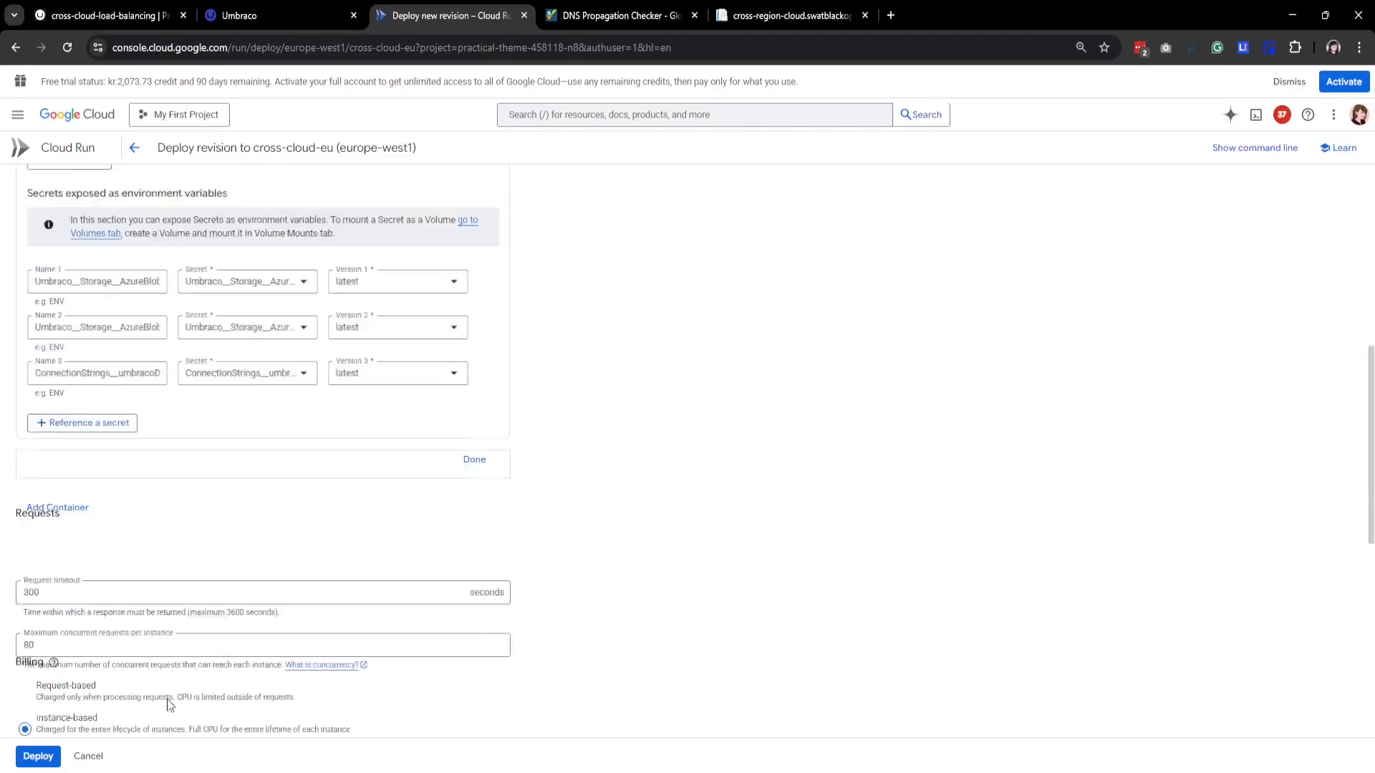
left_click(38, 756)
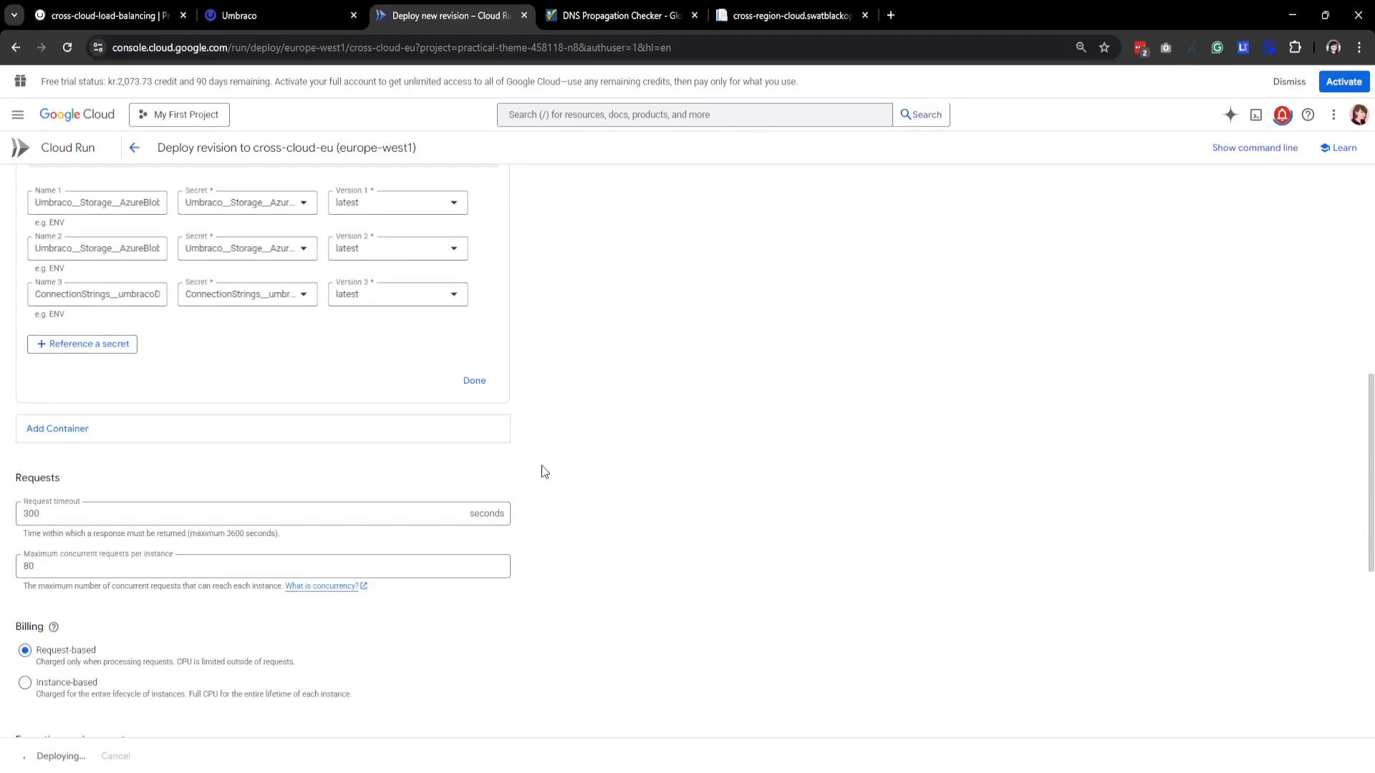
Start a new revision of the cross-cloud-au service and add an environment variable named Subscriber_Region
scroll(120, 254, "up", 3)
left_click(134, 148)
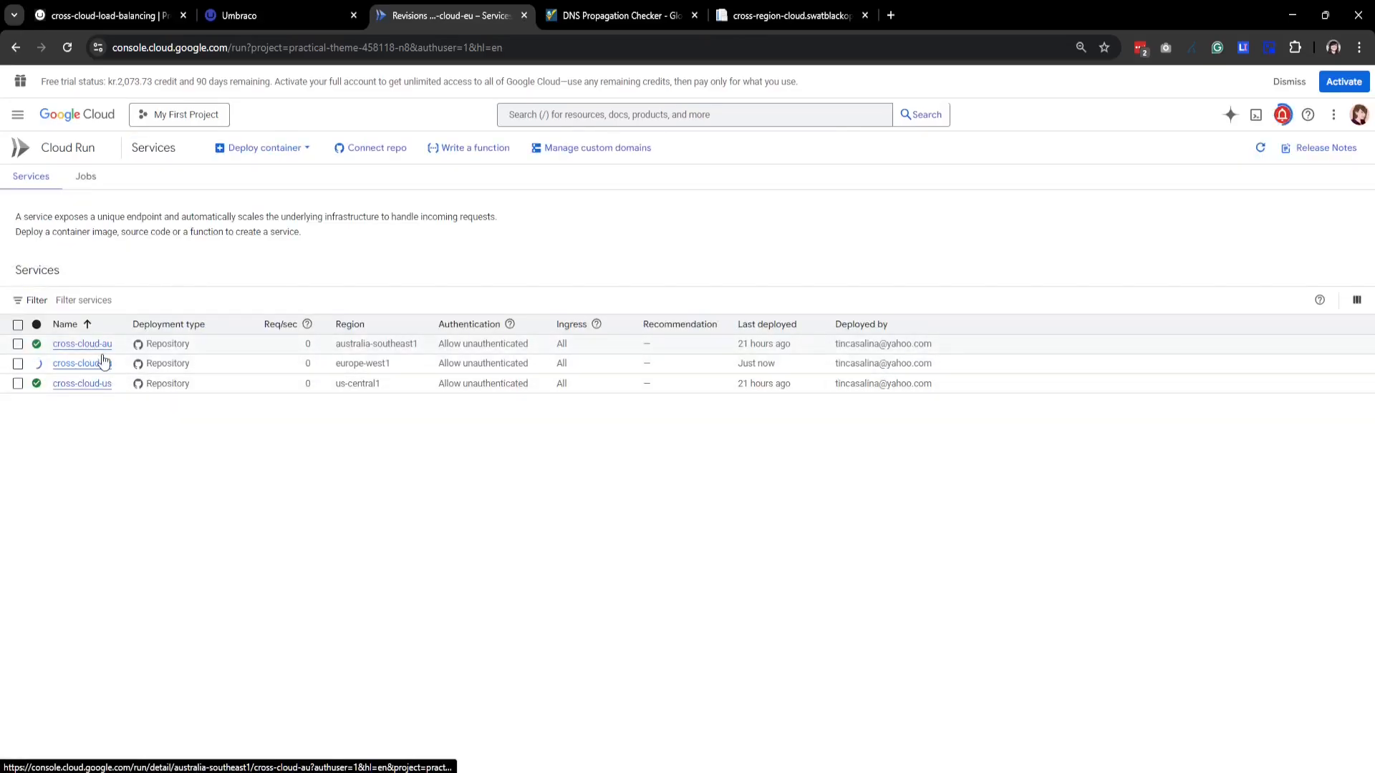
left_click(100, 347)
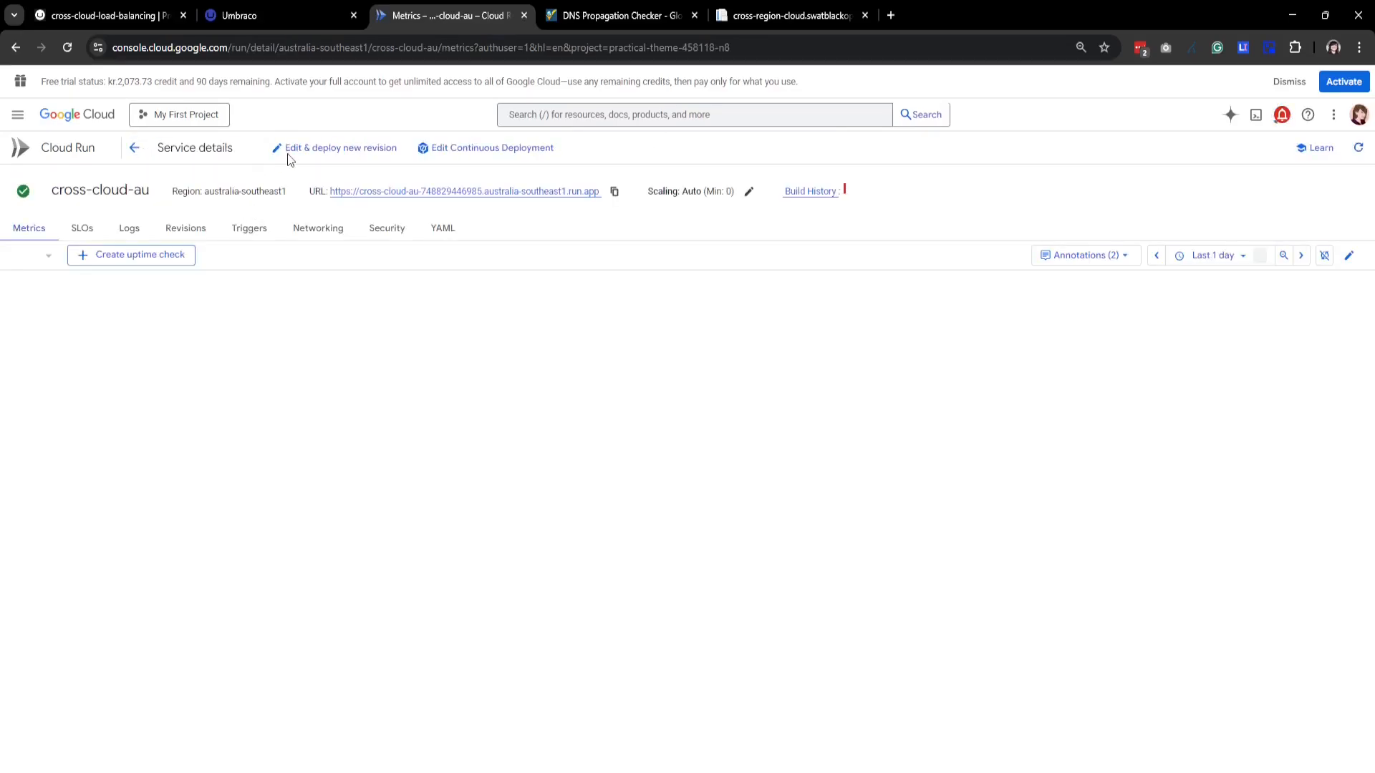
left_click(289, 154)
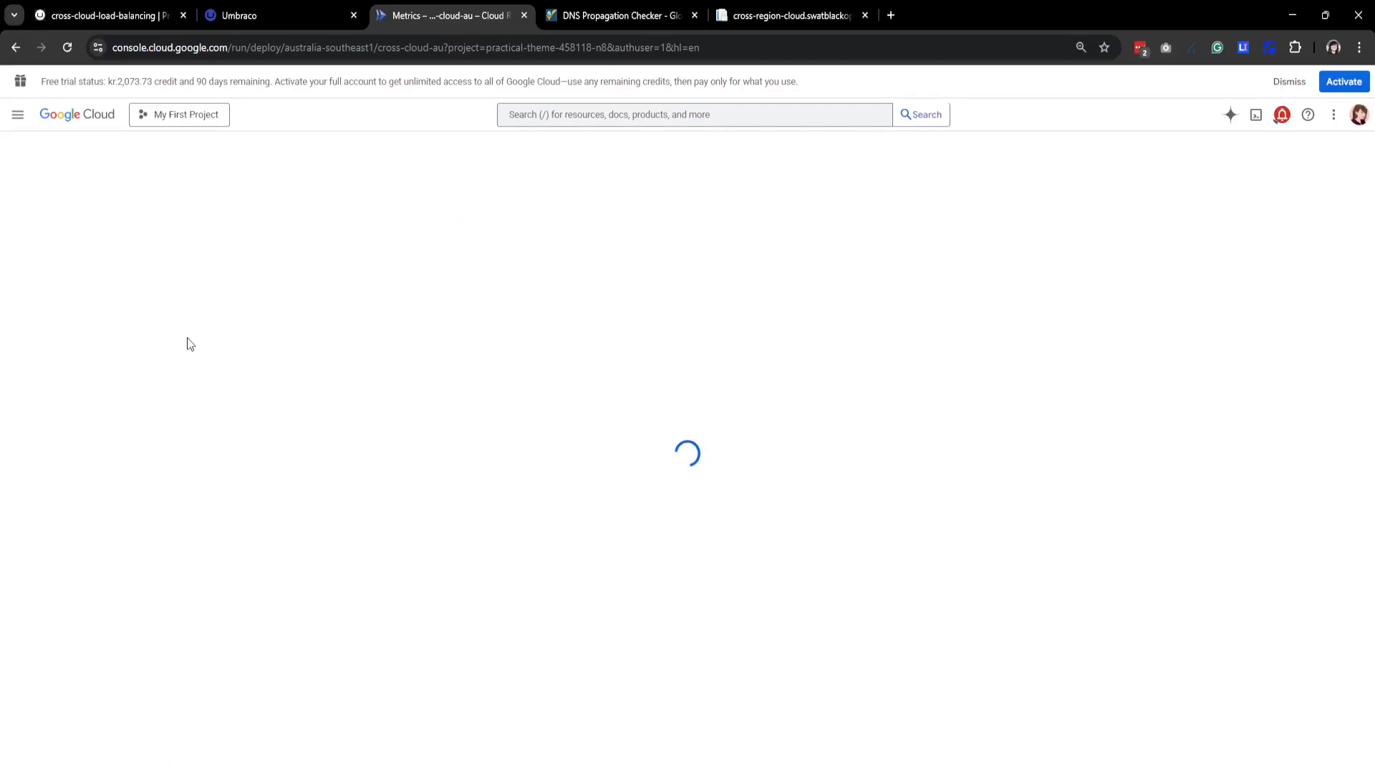
left_click(143, 509)
scroll(115, 509, "down", 2)
left_click(94, 487)
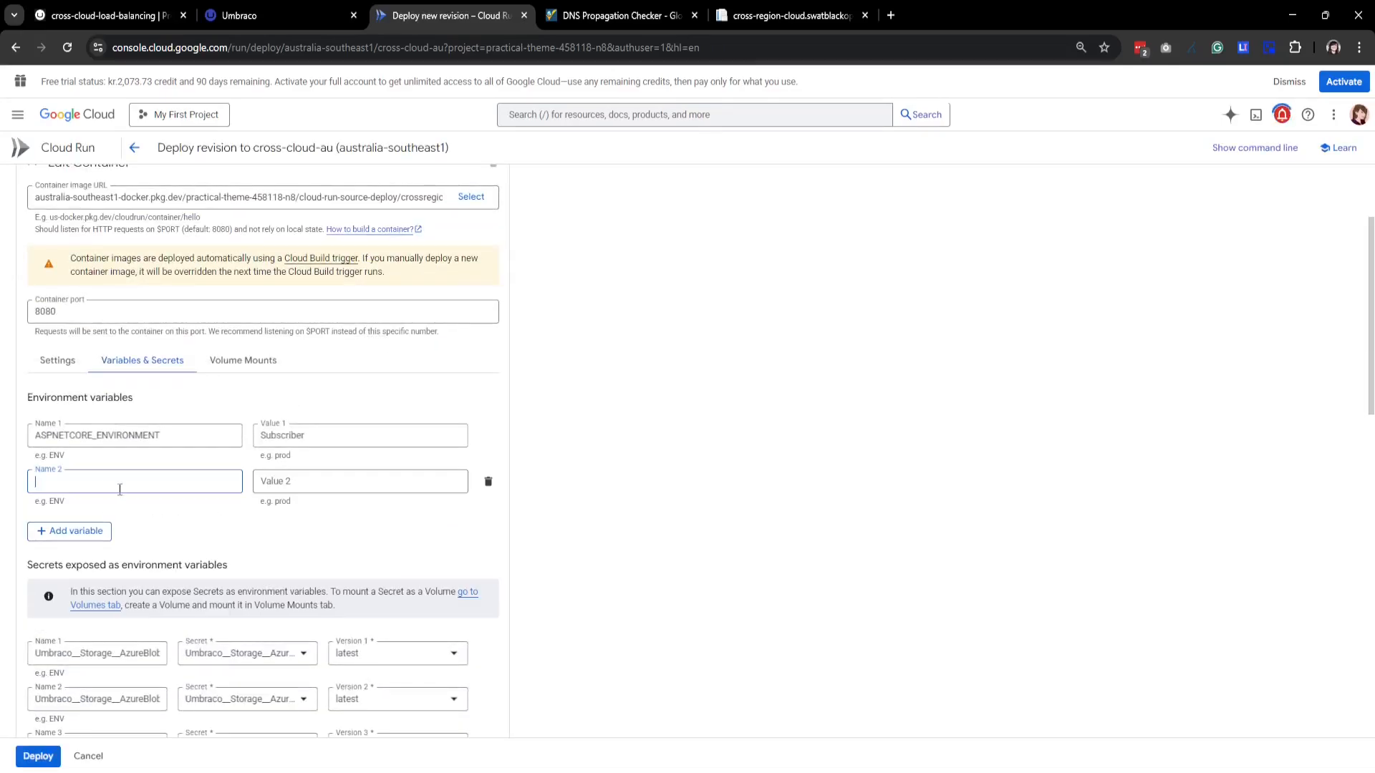
key("ctrl+v")
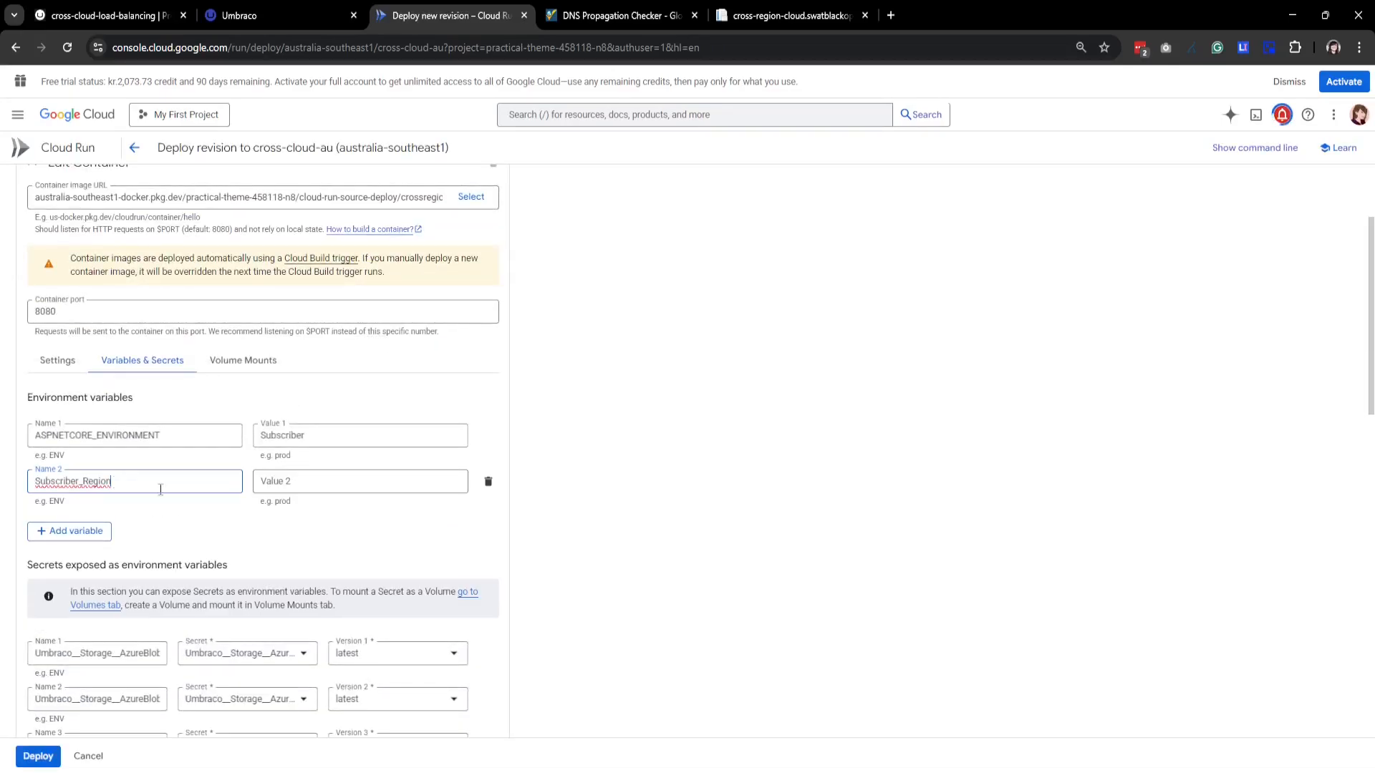
Set the new variable's value to "Australia - Sydney" and deploy the cross-cloud-au revision
left_click(325, 481)
type("Australia - Sydney")
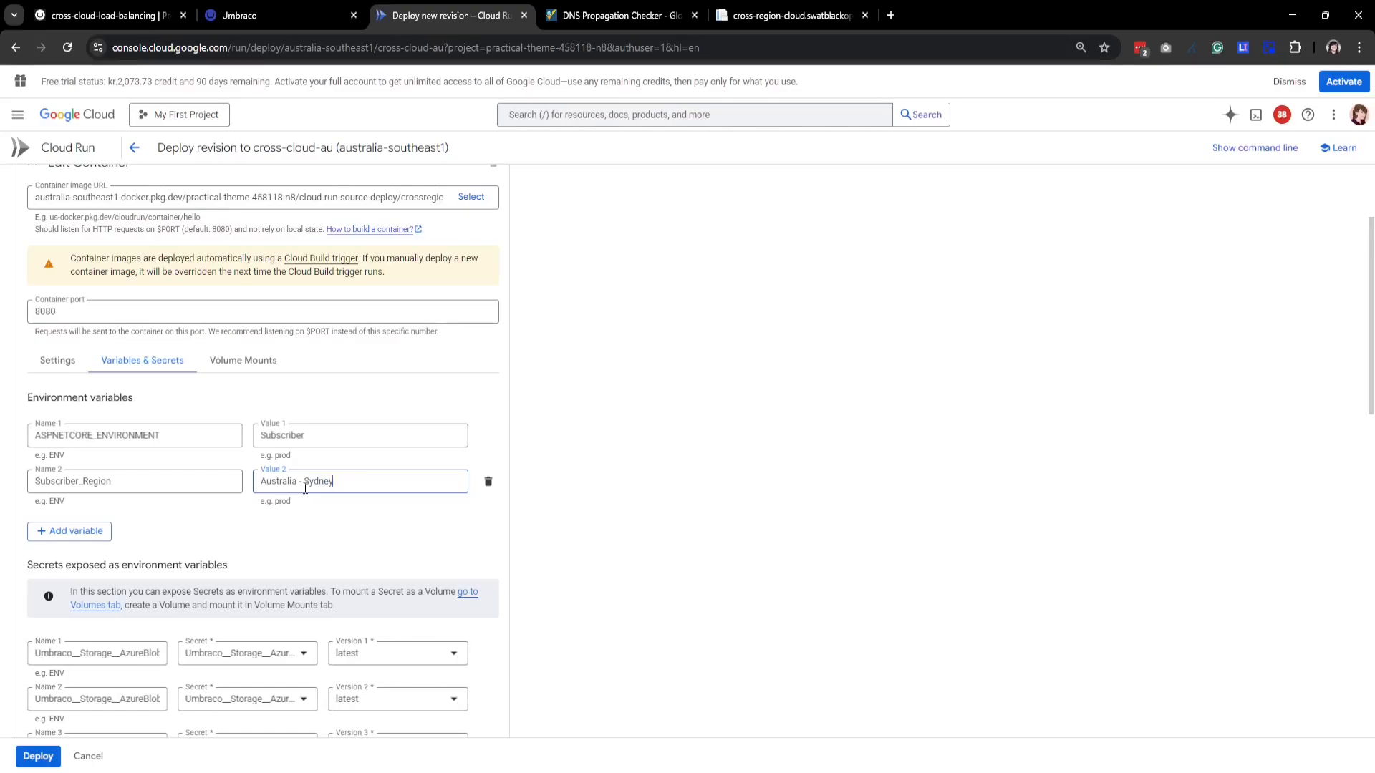
scroll(260, 544, "down", 5)
left_click(43, 758)
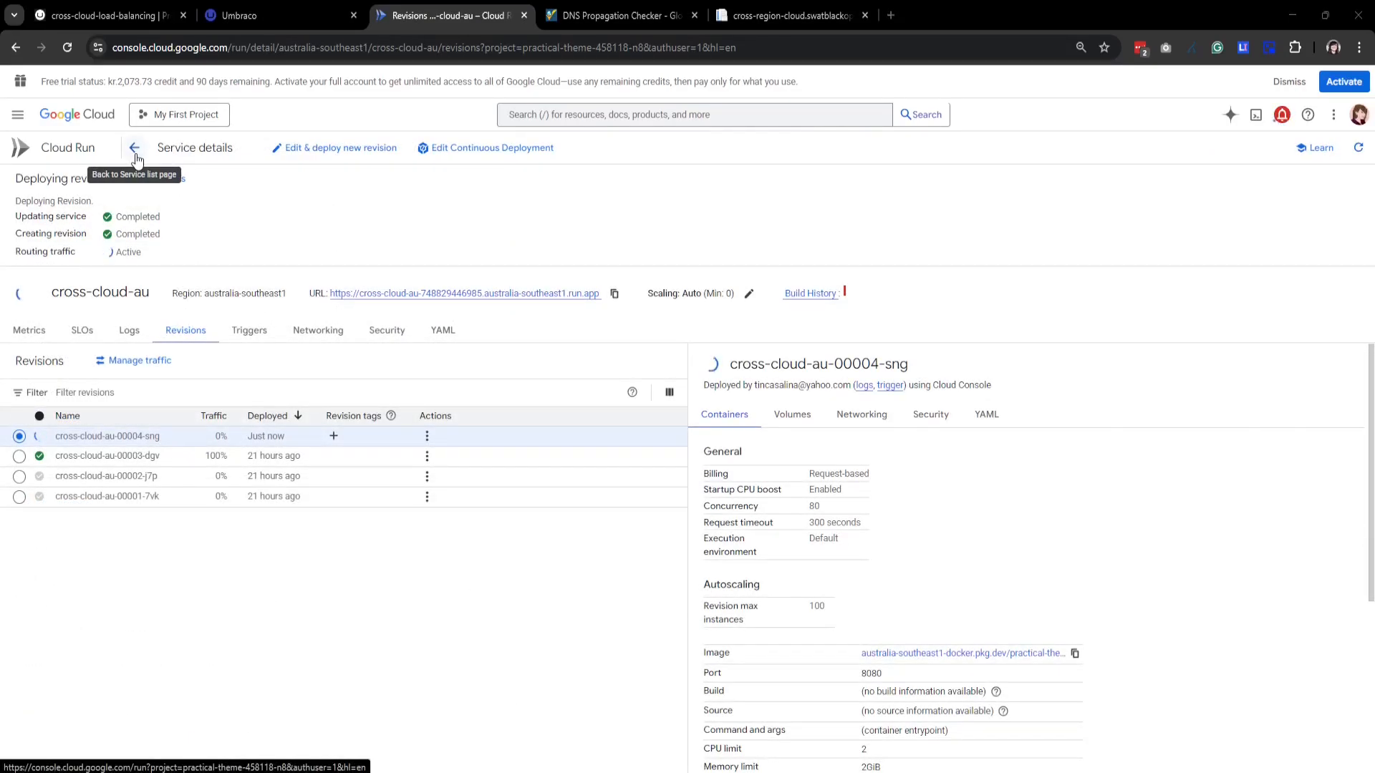
Add the environment variable Subscriber_Region with the value "USA - Iowa" to the cross-cloud-us service and deploy the new revision
left_click(134, 151)
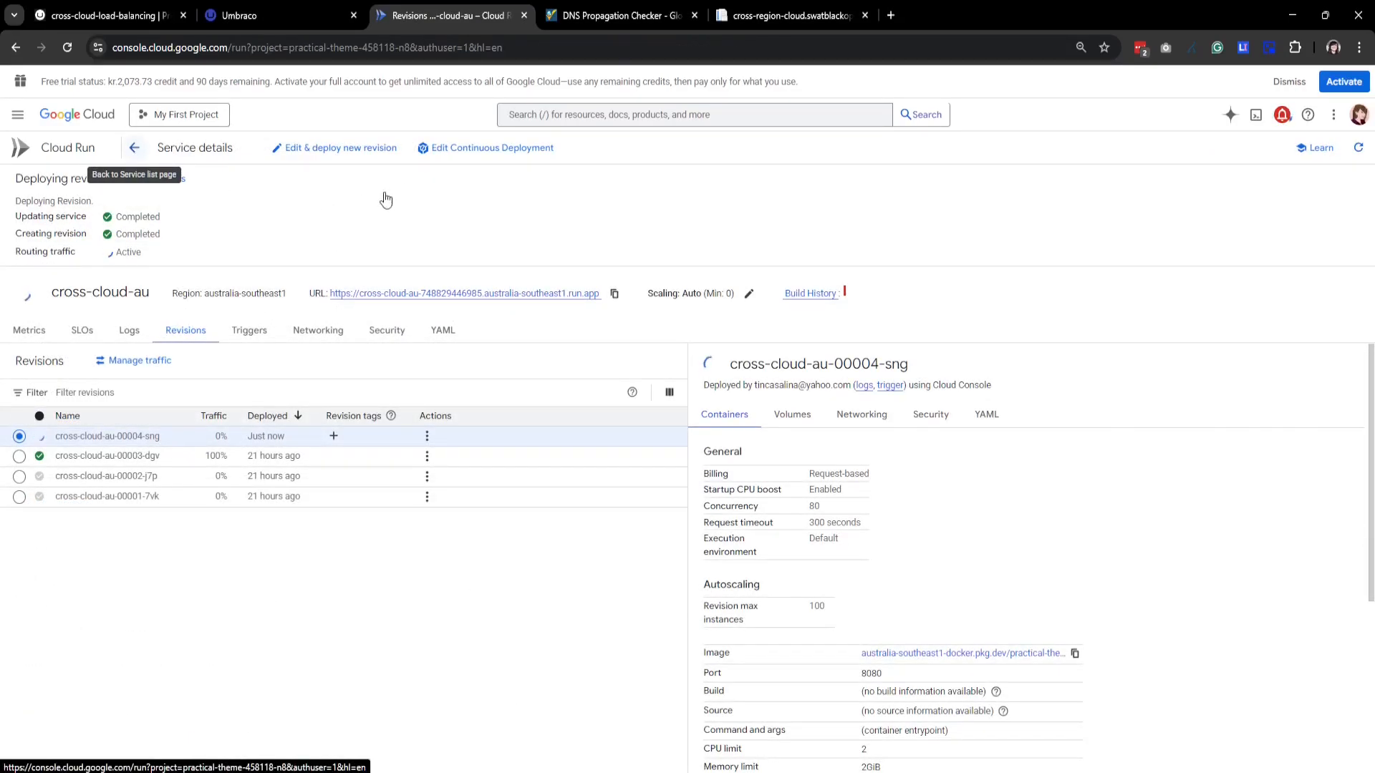
left_click(80, 384)
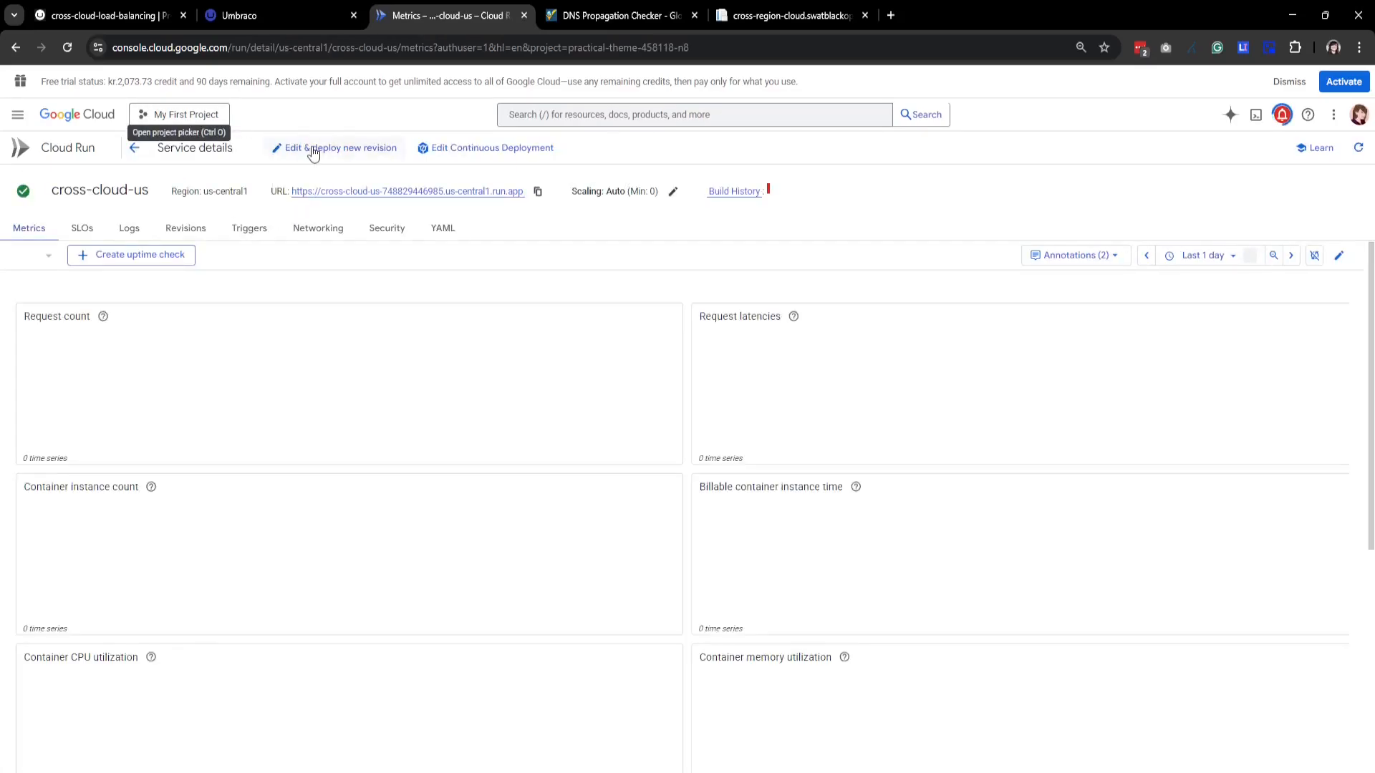
left_click(315, 148)
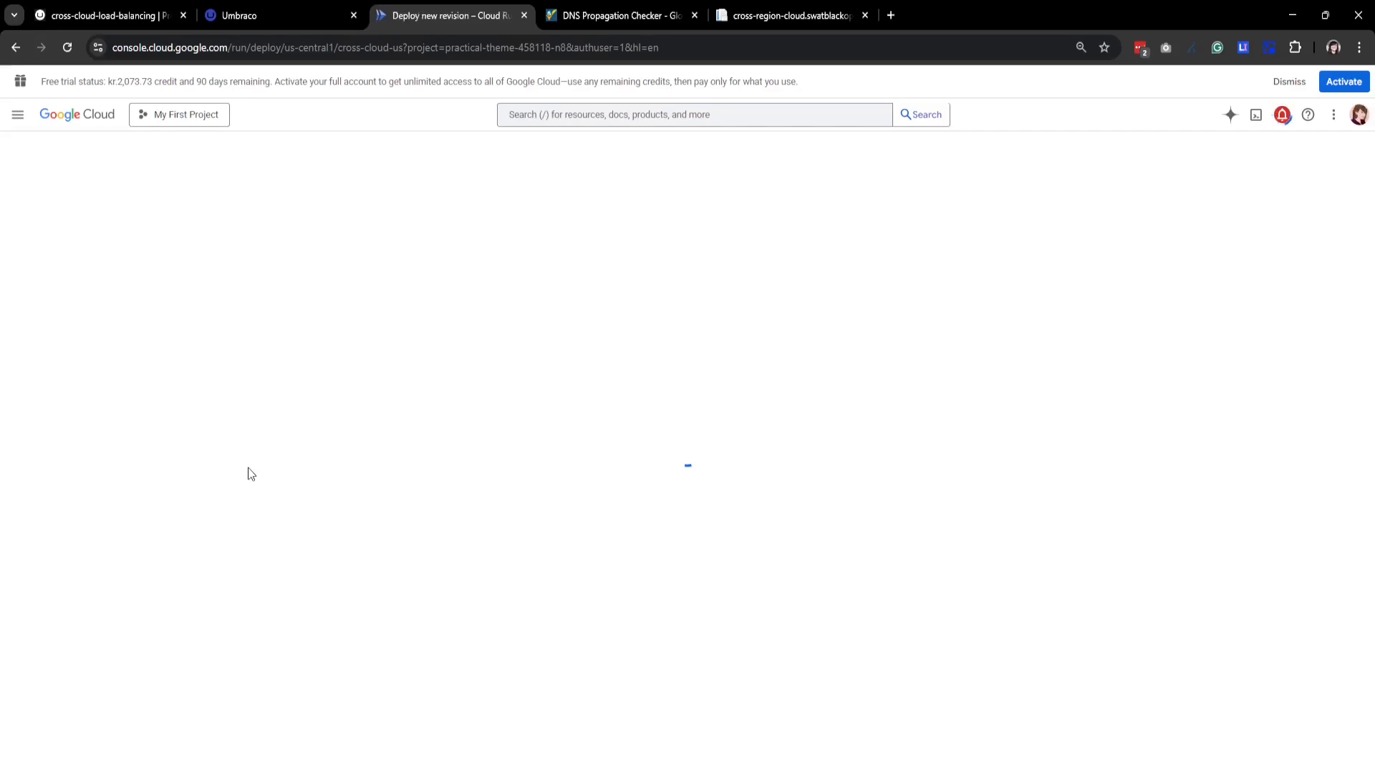
left_click(143, 511)
left_click(334, 629)
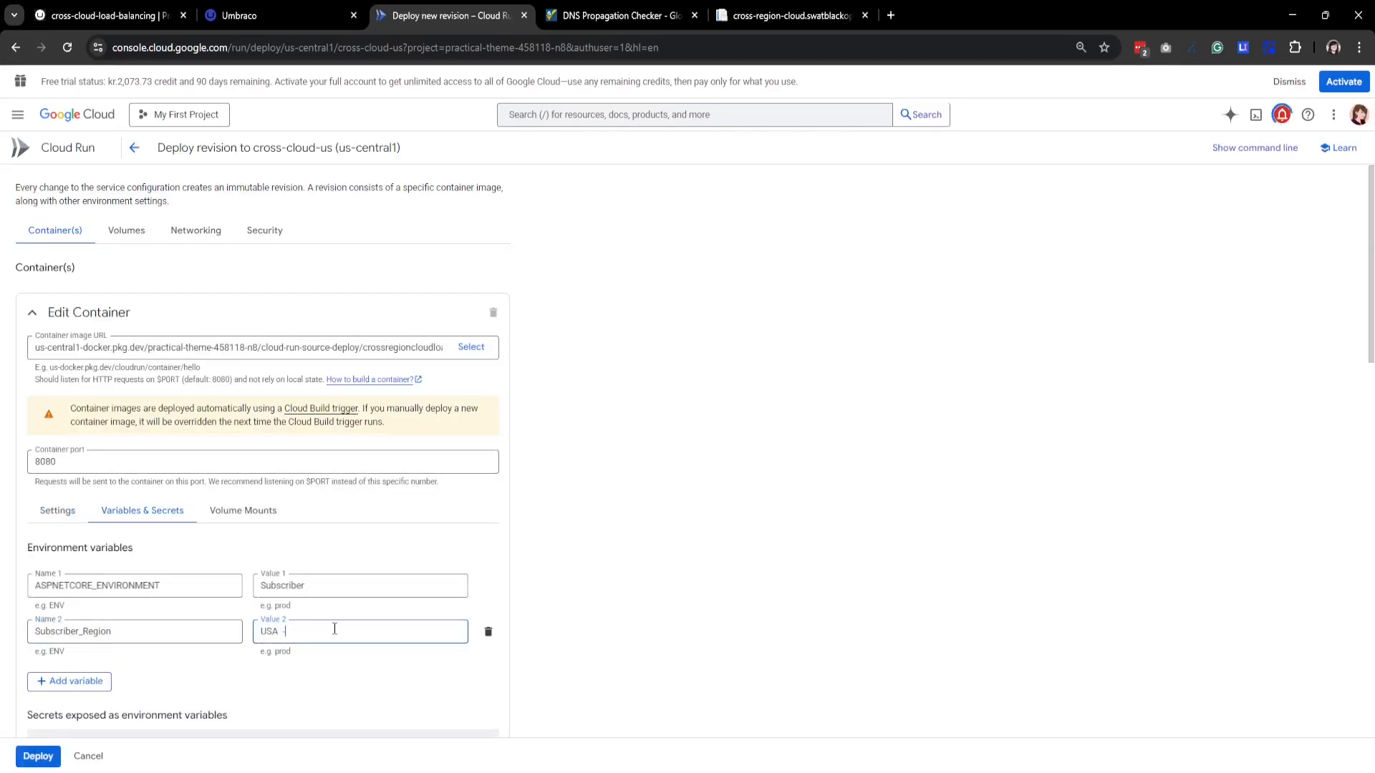
type("USA - Iowa")
scroll(334, 629, "down", 4)
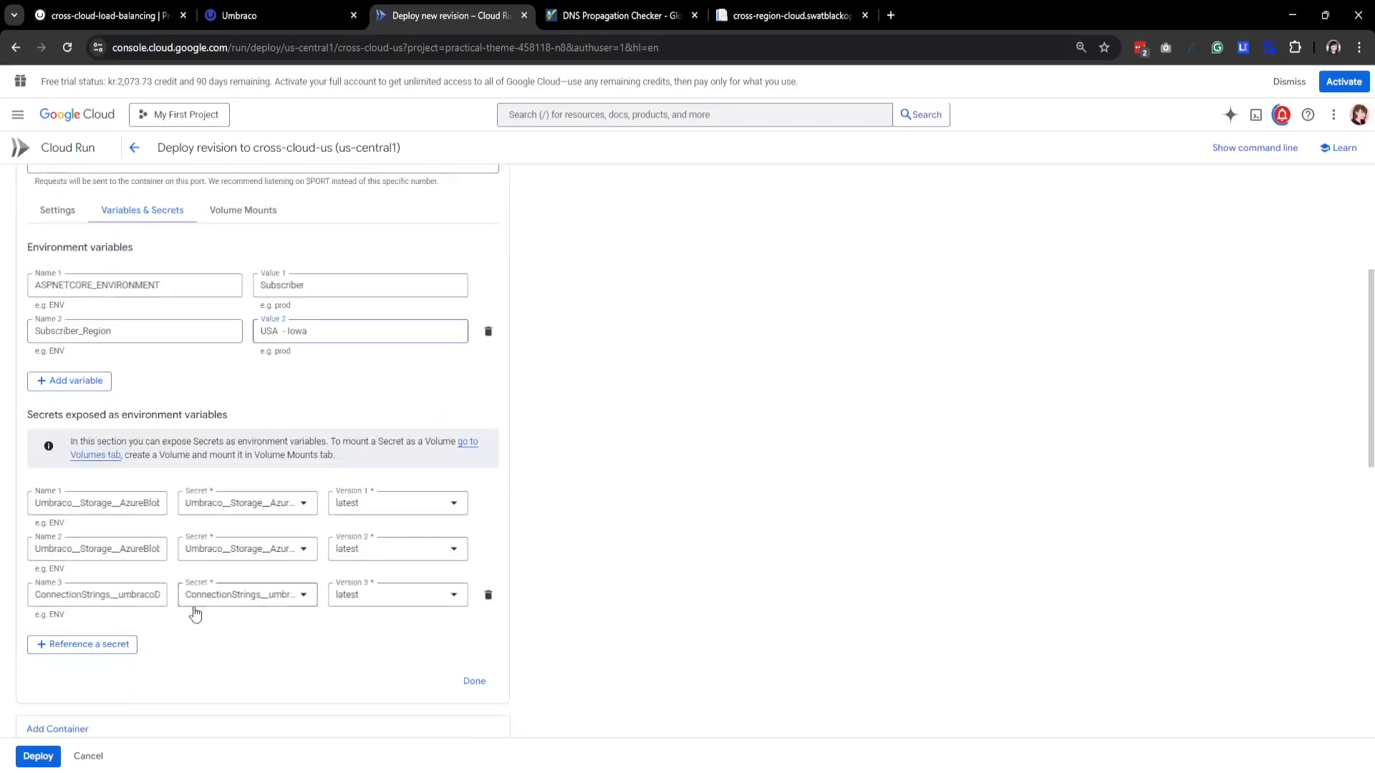
left_click(38, 756)
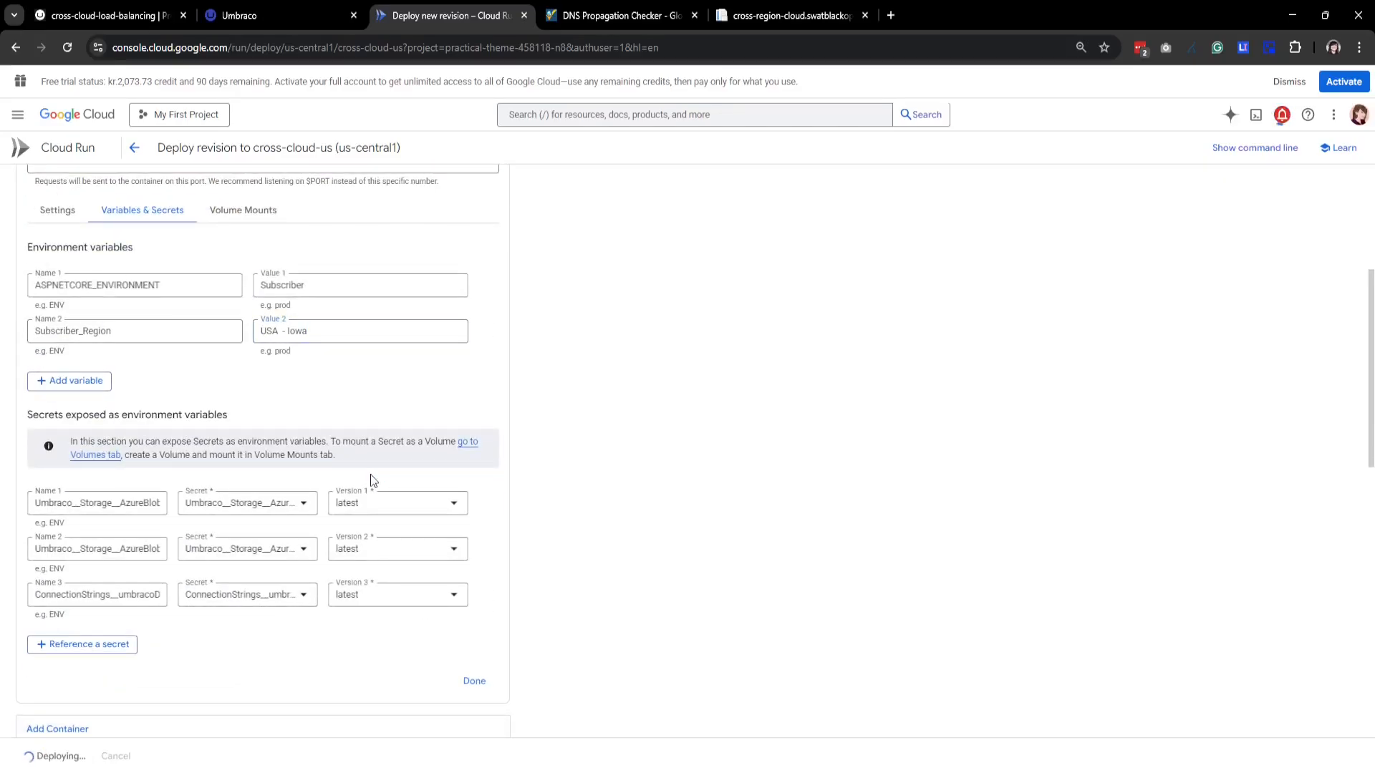
Return to the Cloud Run services list, then switch to Umbraco Cloud and open the cross-cloud-load-balancing project's environments overview
left_click(134, 147)
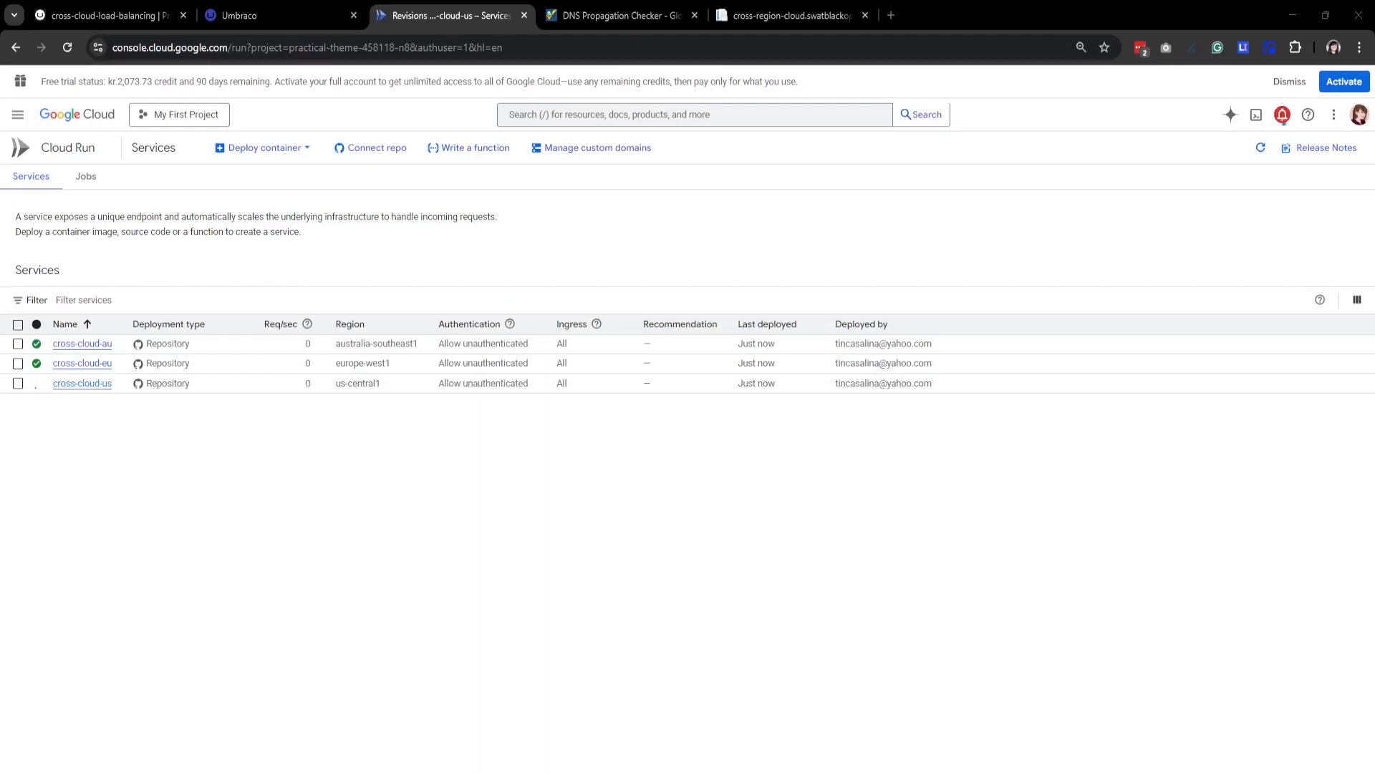
left_click(282, 14)
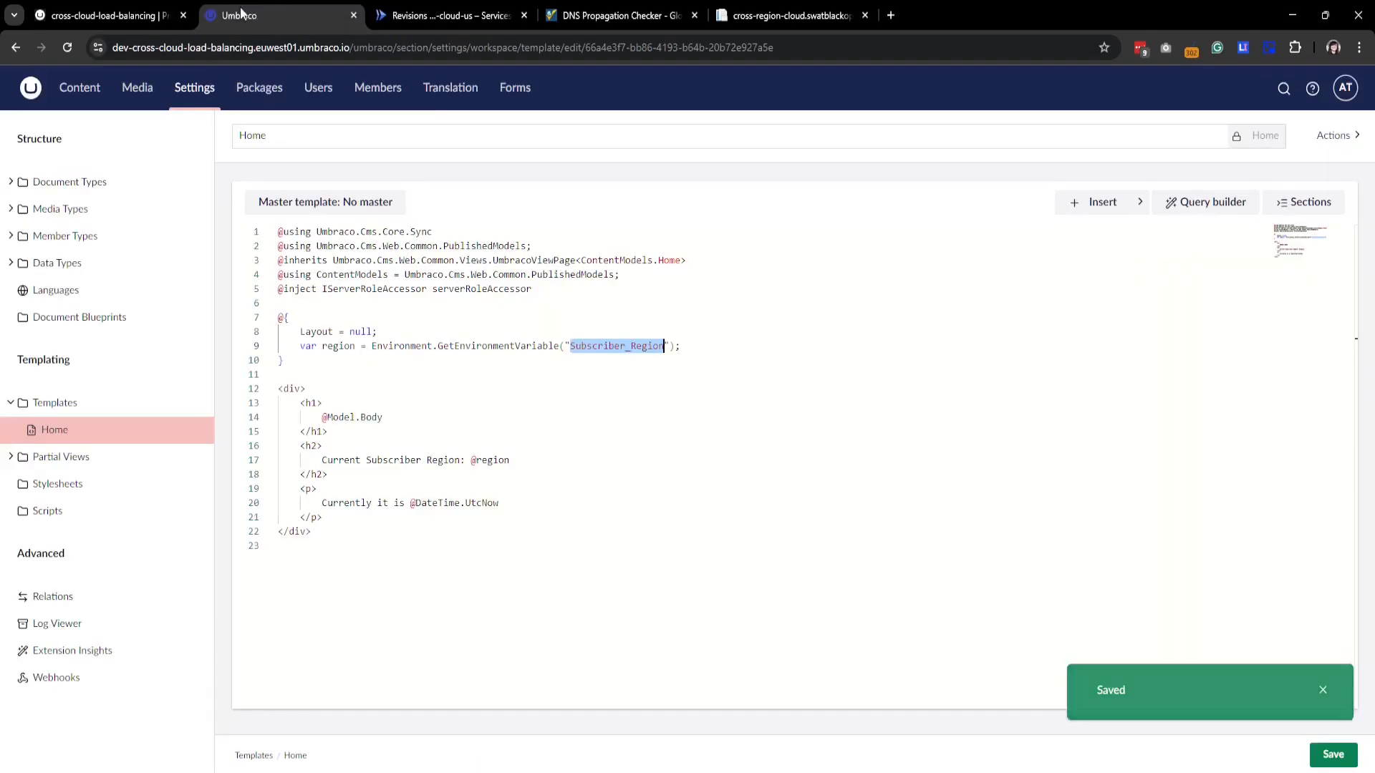
left_click(118, 9)
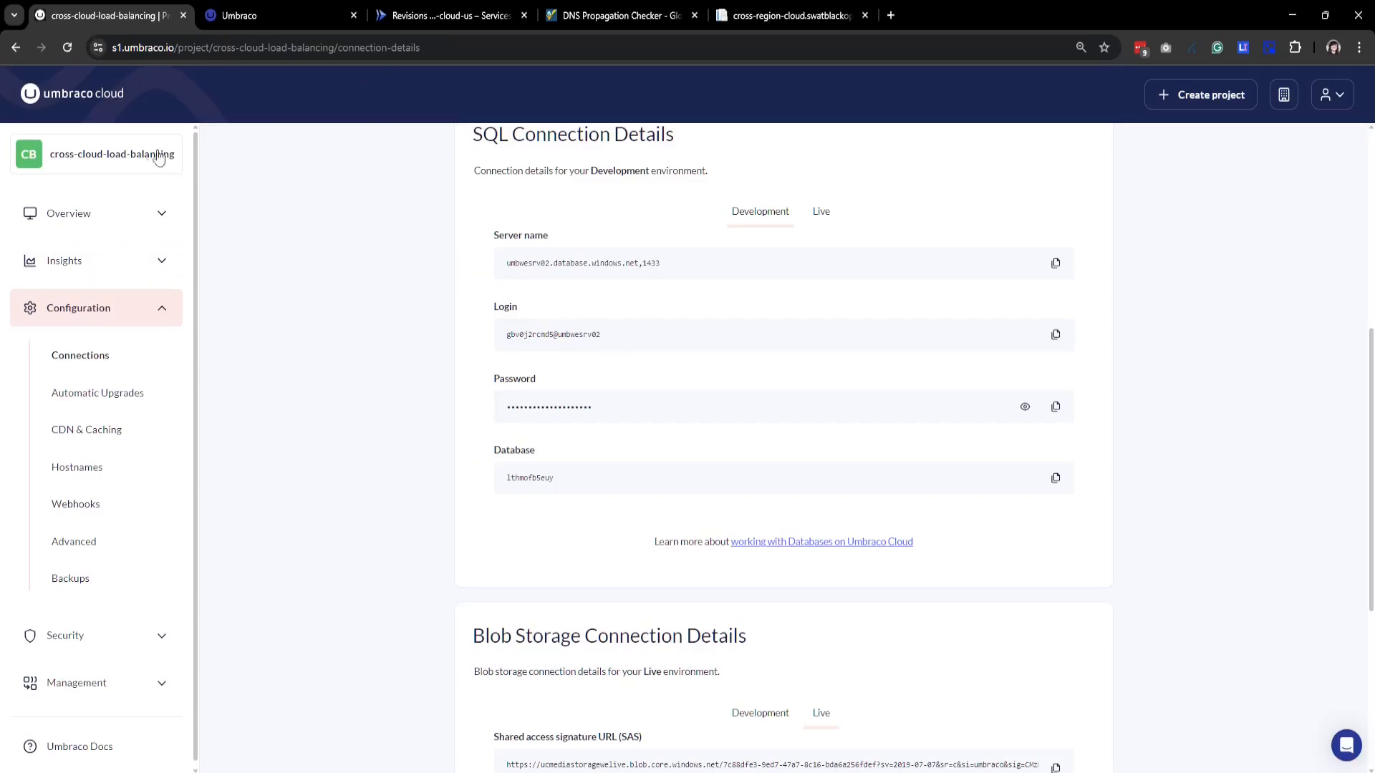
left_click(78, 158)
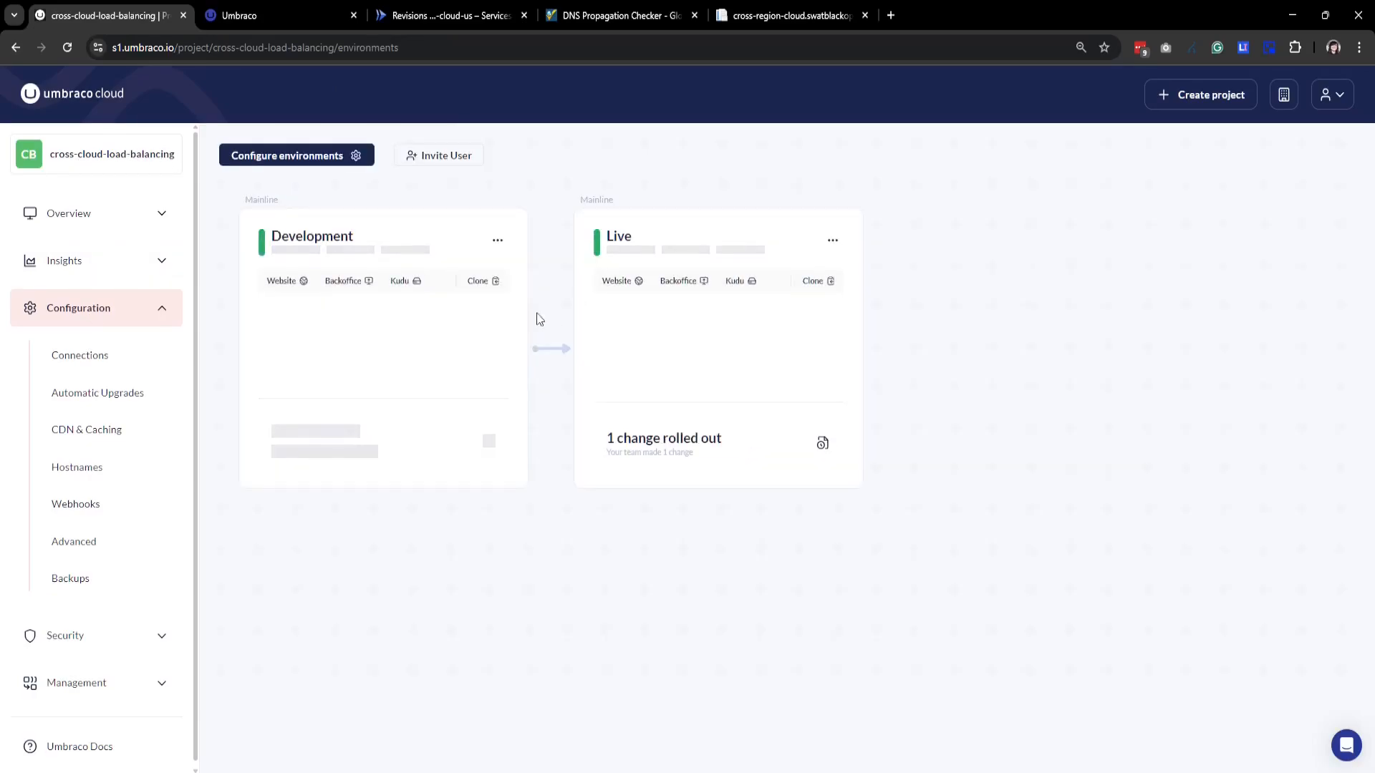
Deploy the Development environment's changes to Live with the changes summary "Testing Load Balancing"
left_click(435, 457)
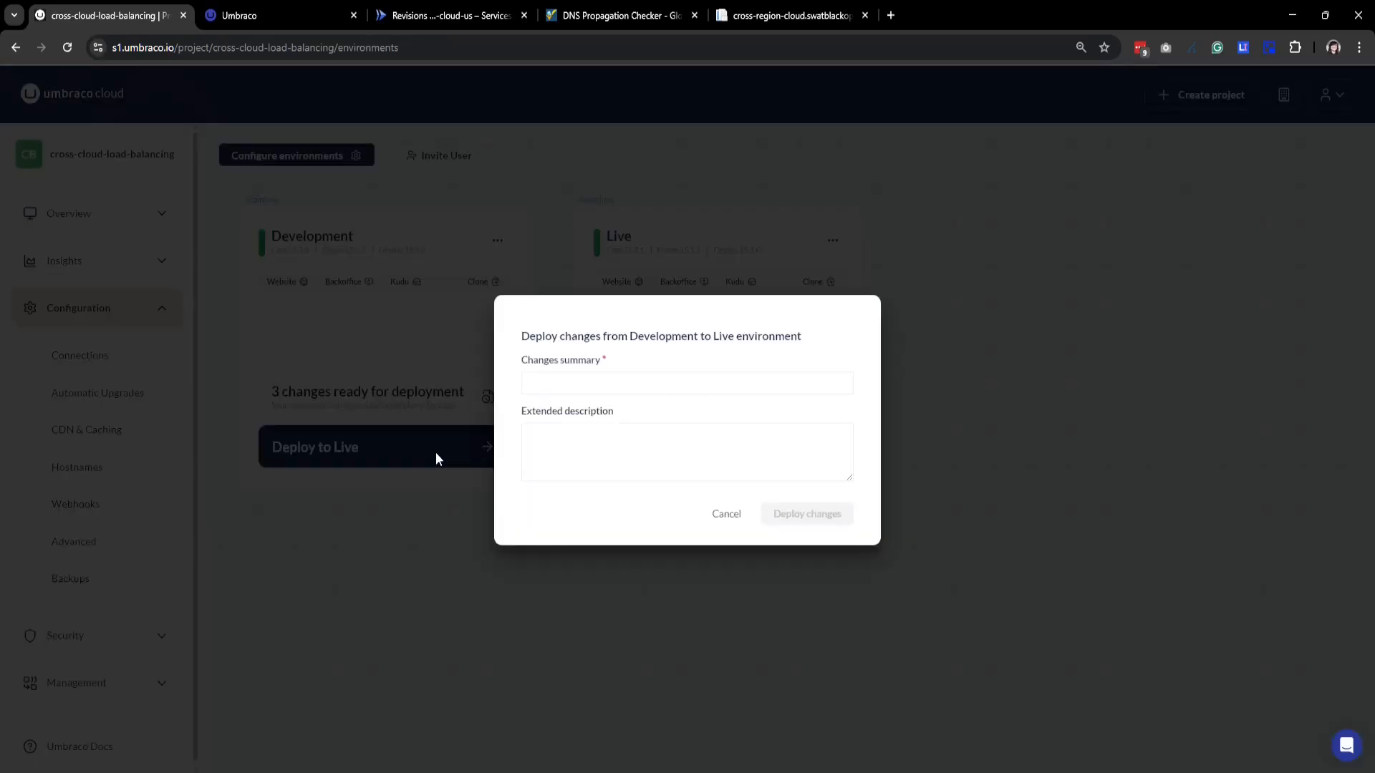
left_click(594, 389)
type("Test")
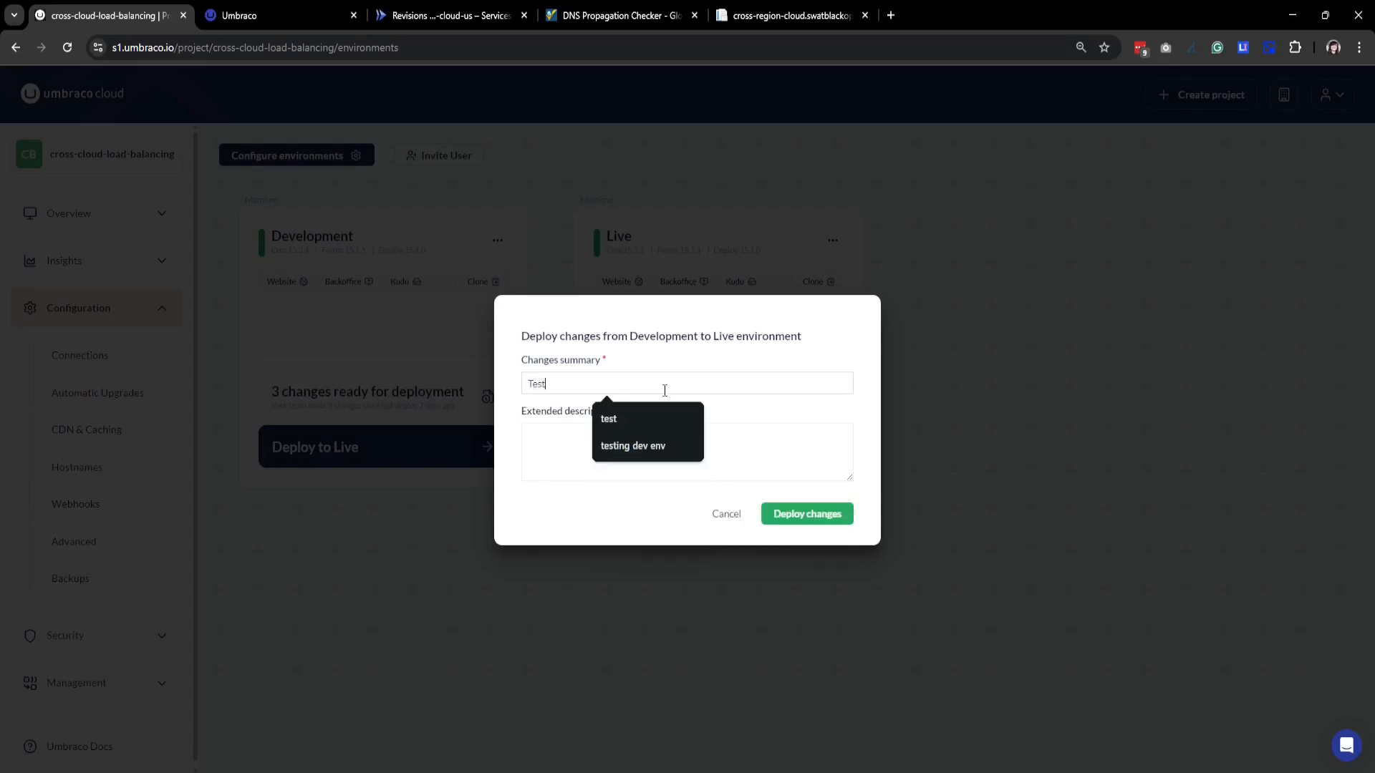
type("ing Load Balancing")
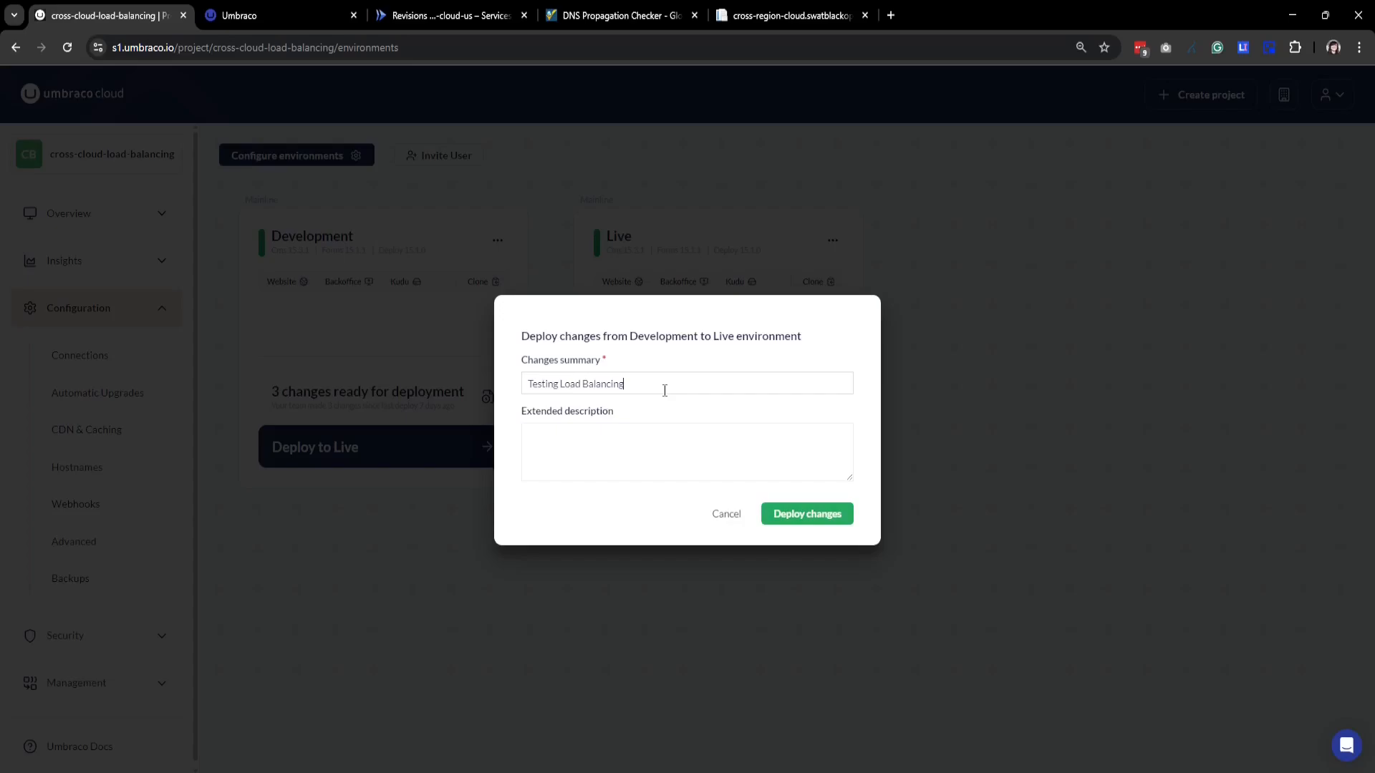
left_click(816, 523)
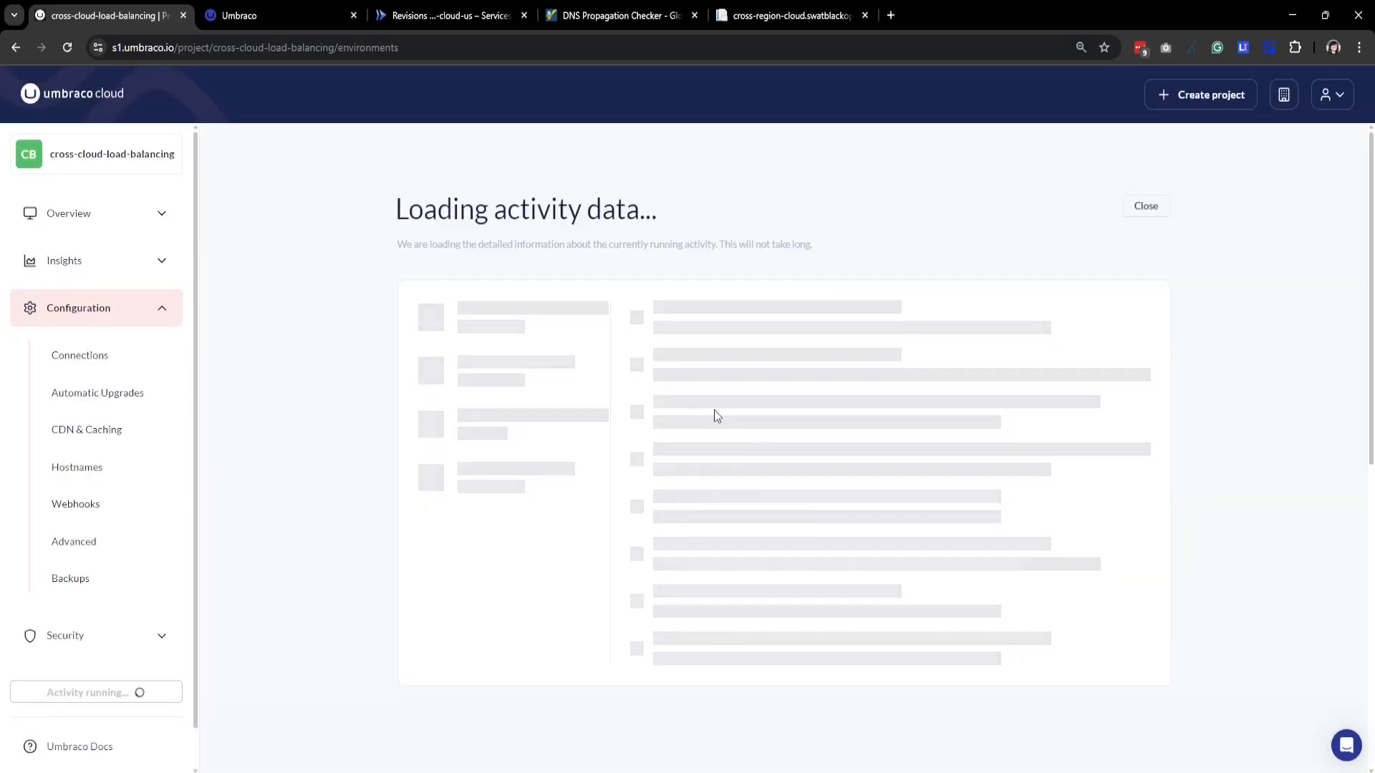
Open the Development environment's website in a new browser tab and check its Current Subscriber Region line
left_click(87, 692)
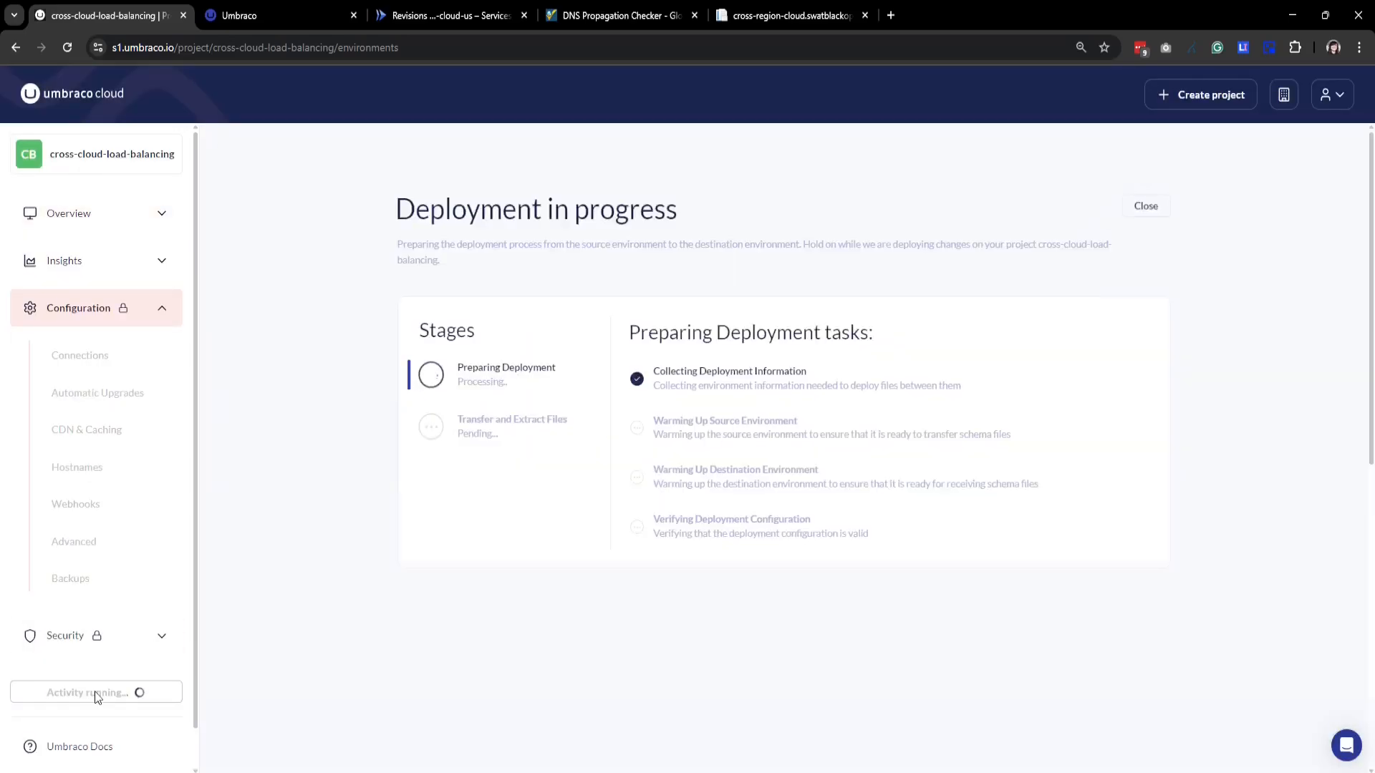
left_click(107, 166)
middle_click(276, 283)
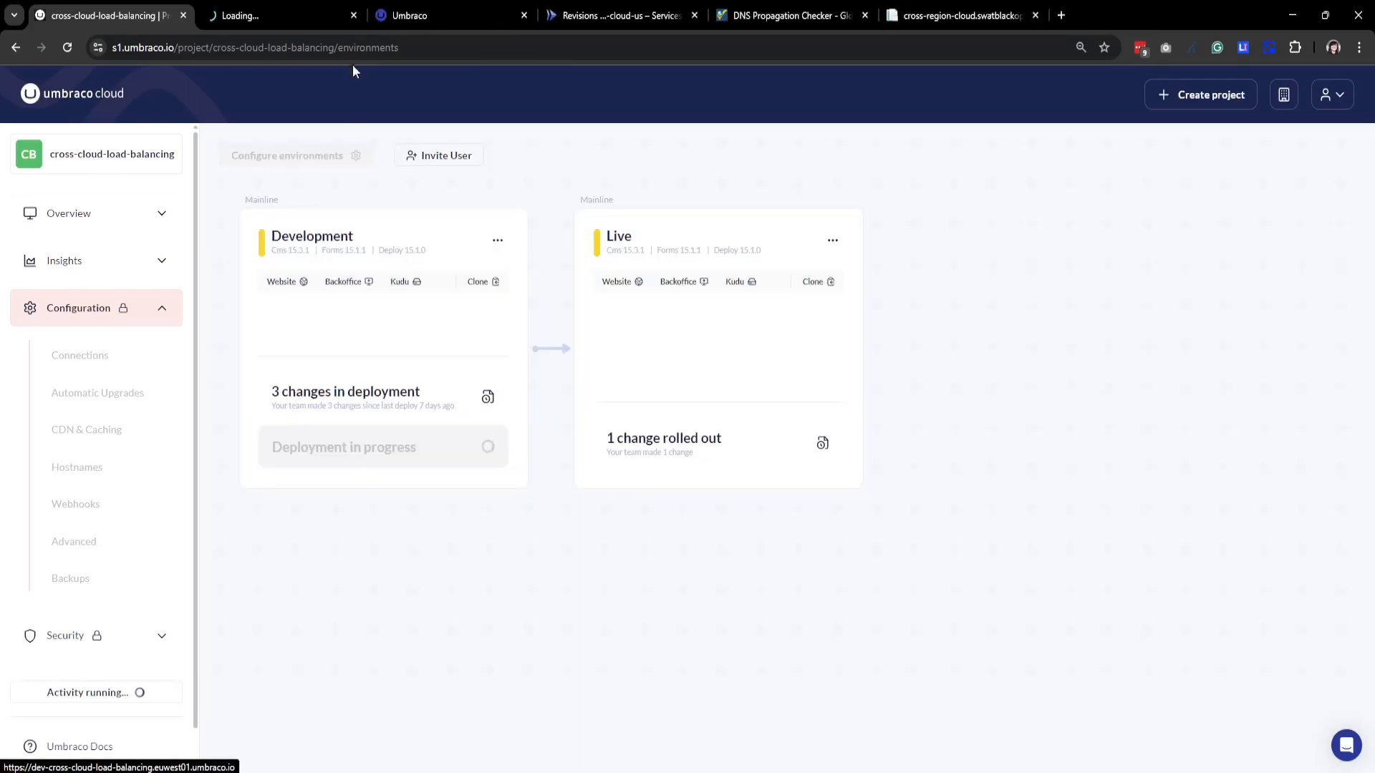
left_click_drag(353, 236, 270, 236)
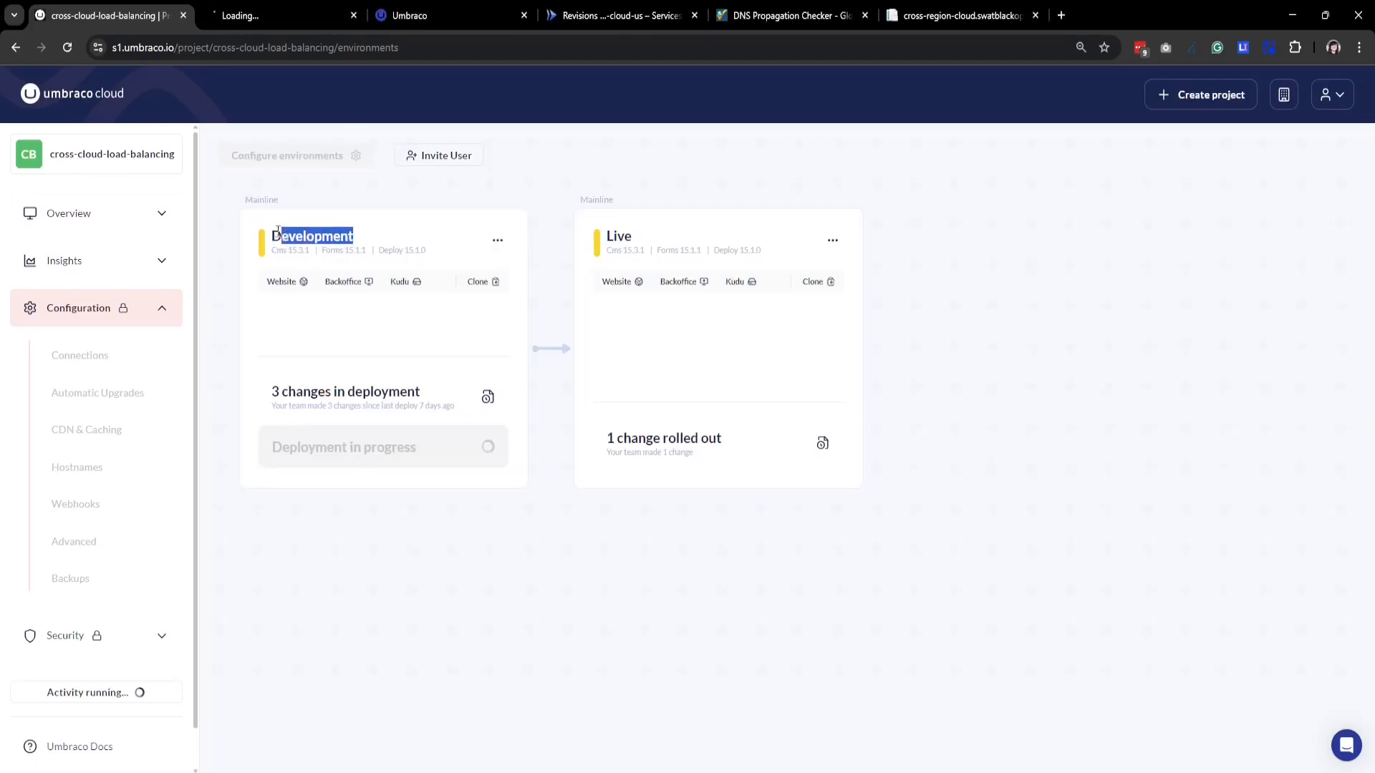
left_click(265, 14)
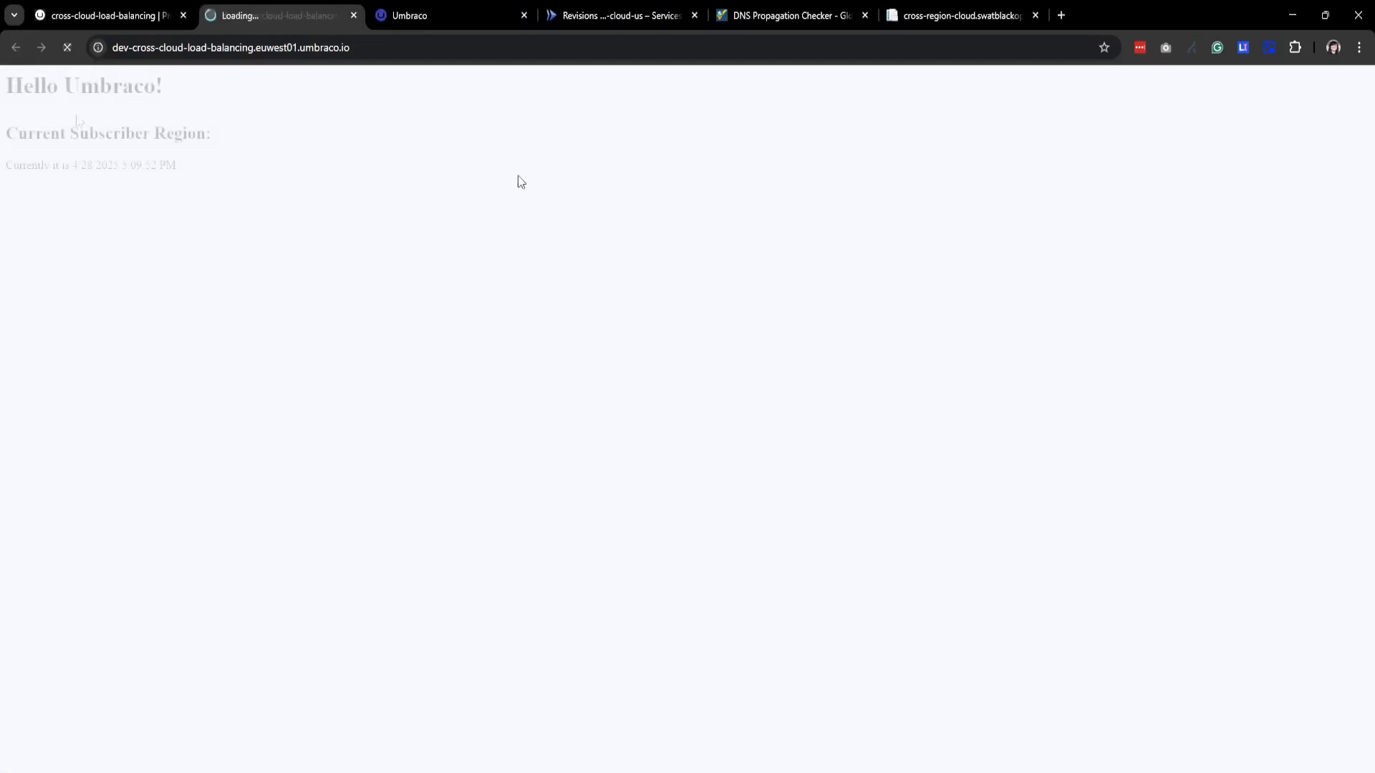
left_click_drag(207, 134, 7, 124)
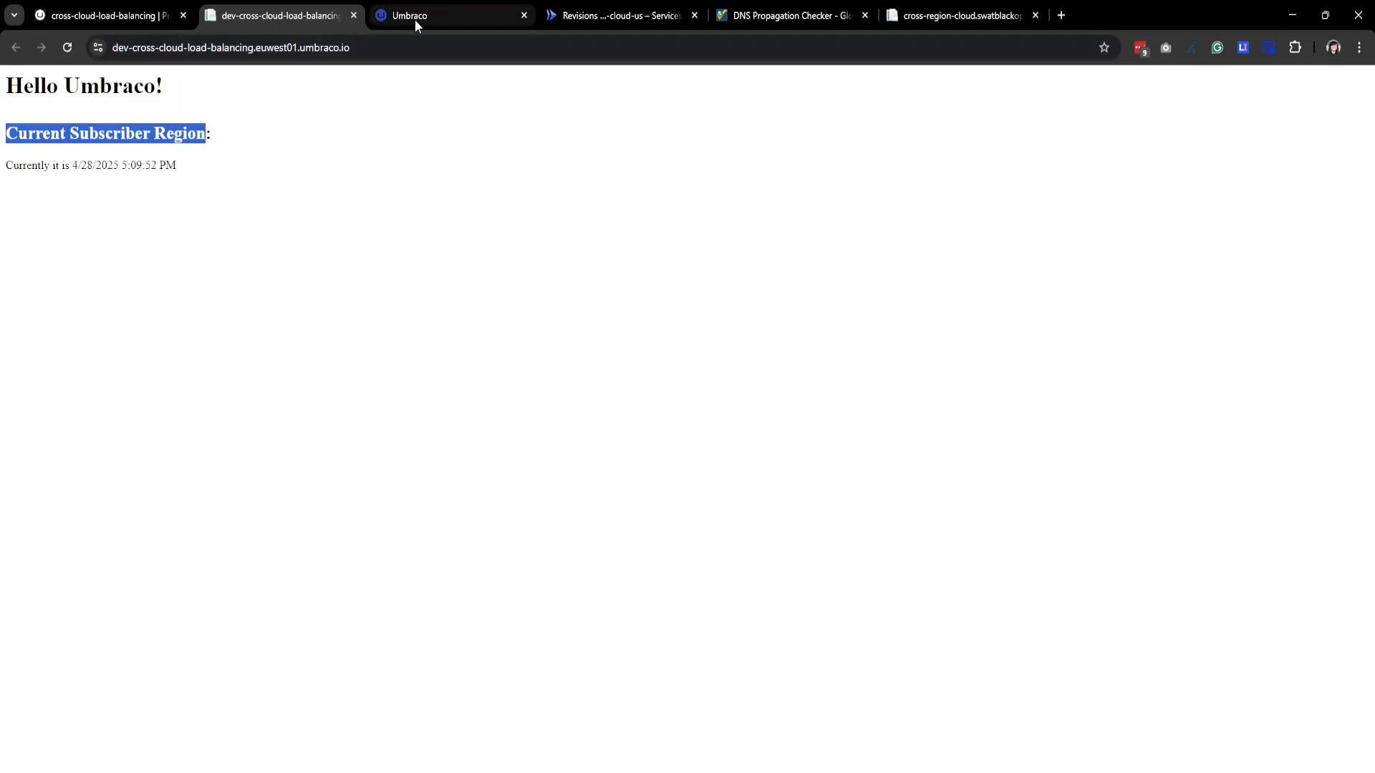
left_click(231, 146)
left_click_drag(217, 133, 157, 135)
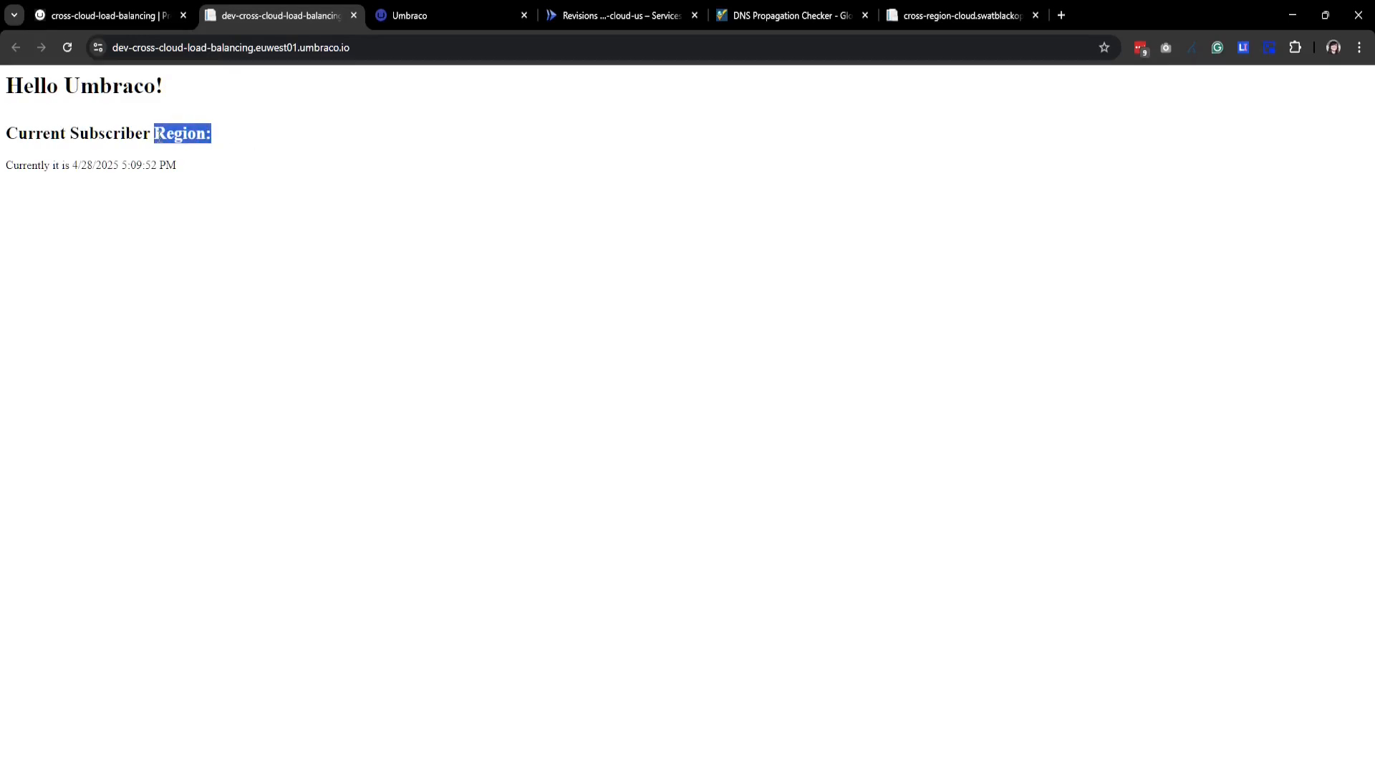
left_click(227, 134)
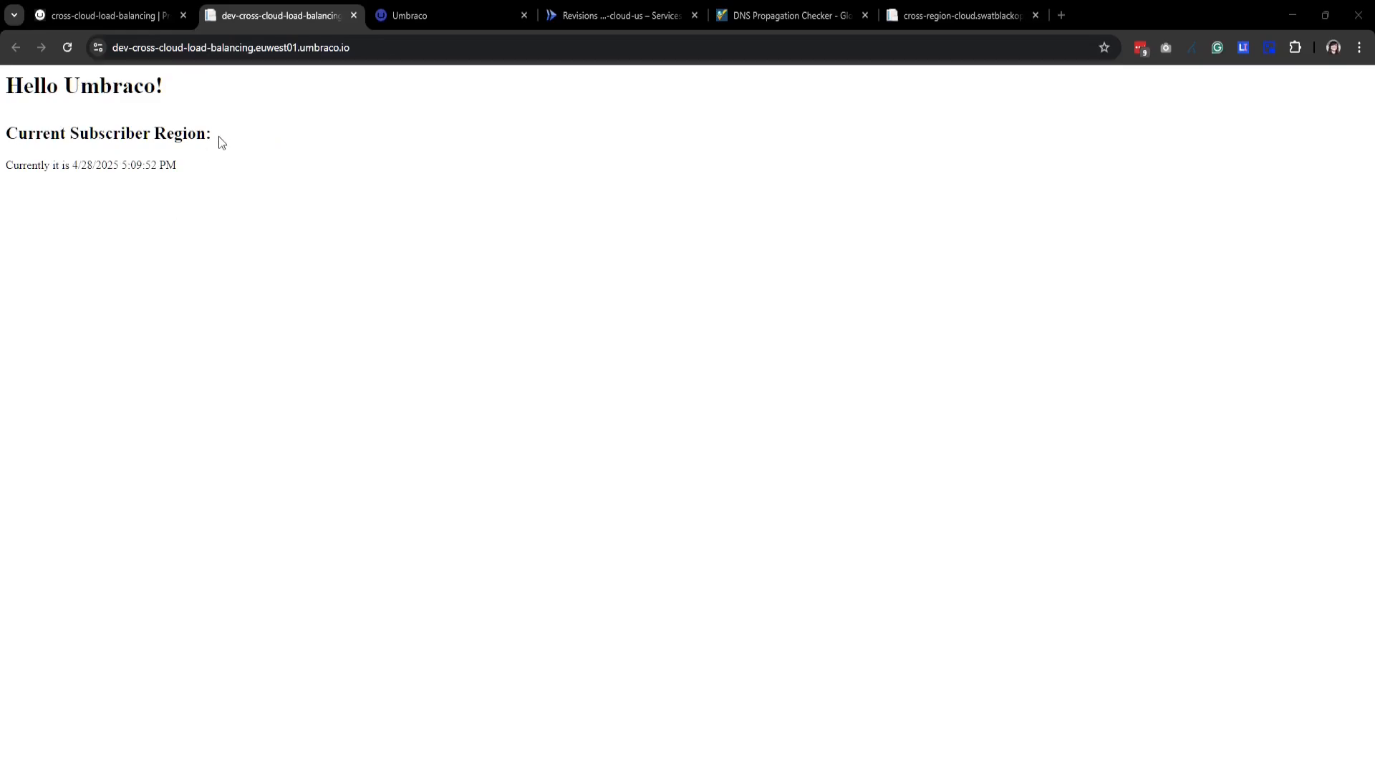
Check the deployment's progress in Umbraco Cloud and compare the Live environment's website with the Development site
left_click(115, 15)
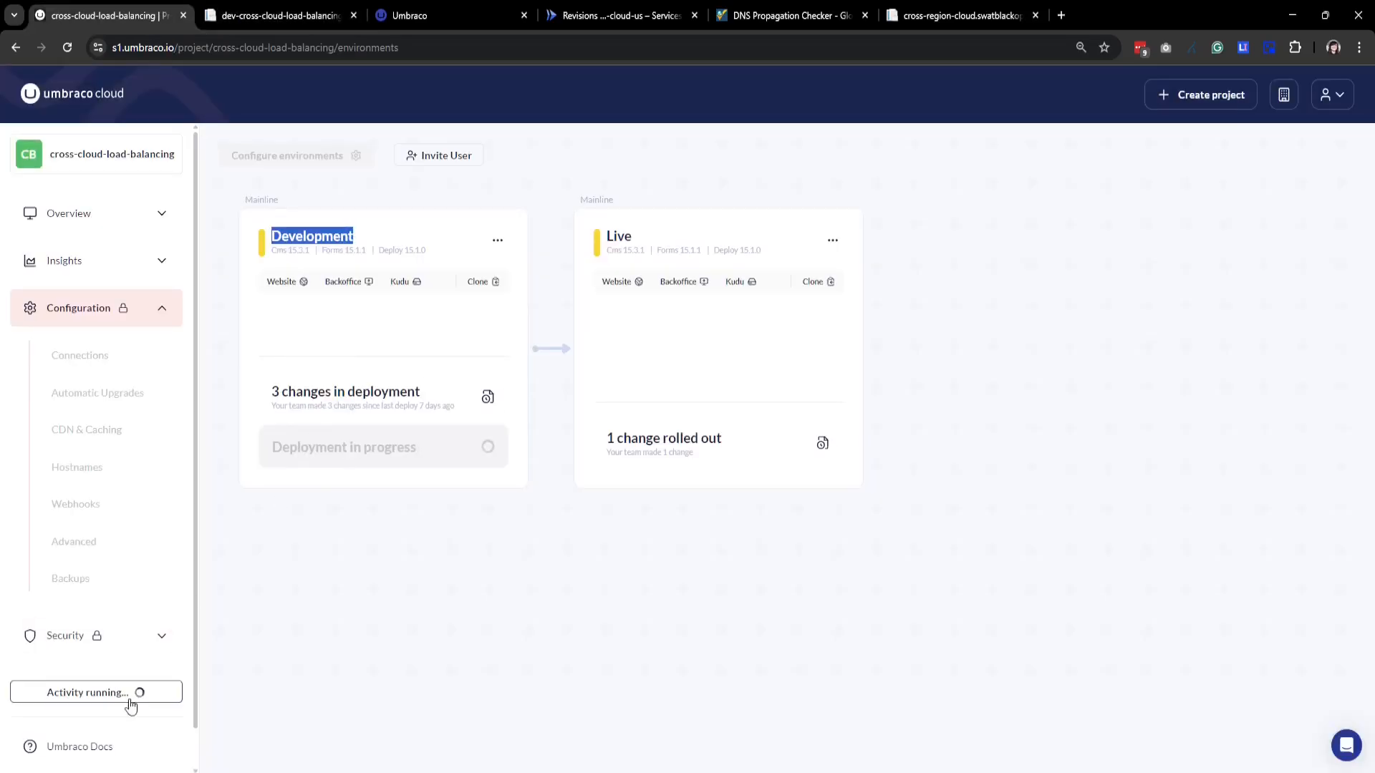
left_click(129, 695)
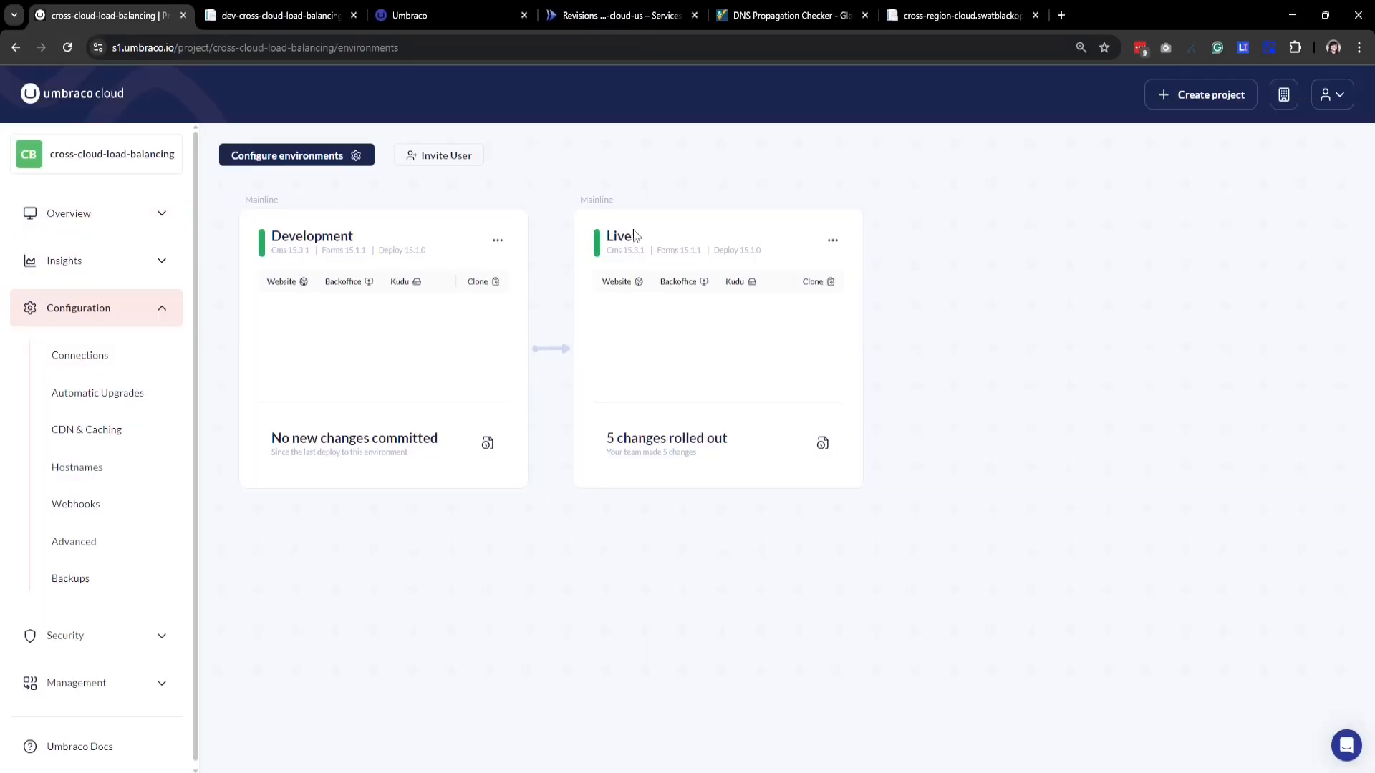
left_click(630, 283)
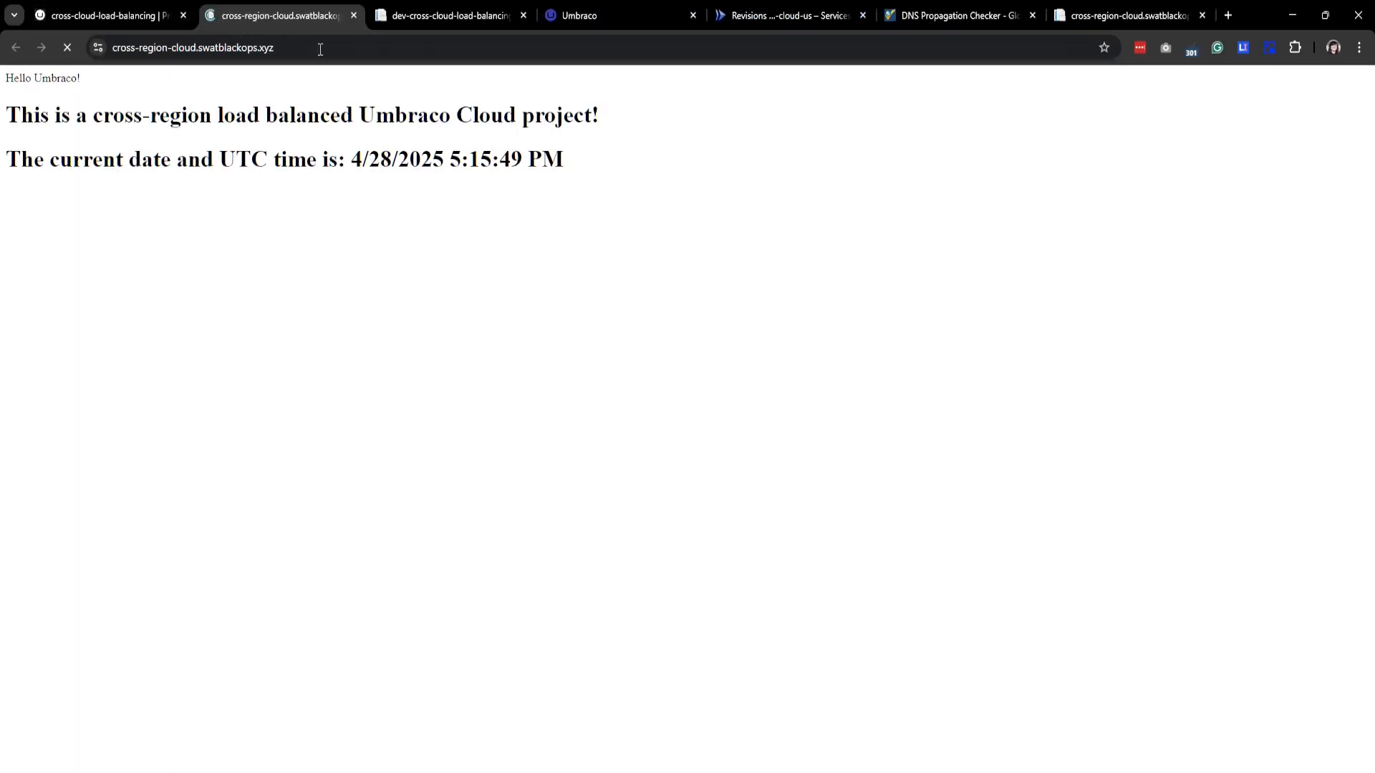
left_click_drag(77, 109, 572, 156)
left_click(578, 161)
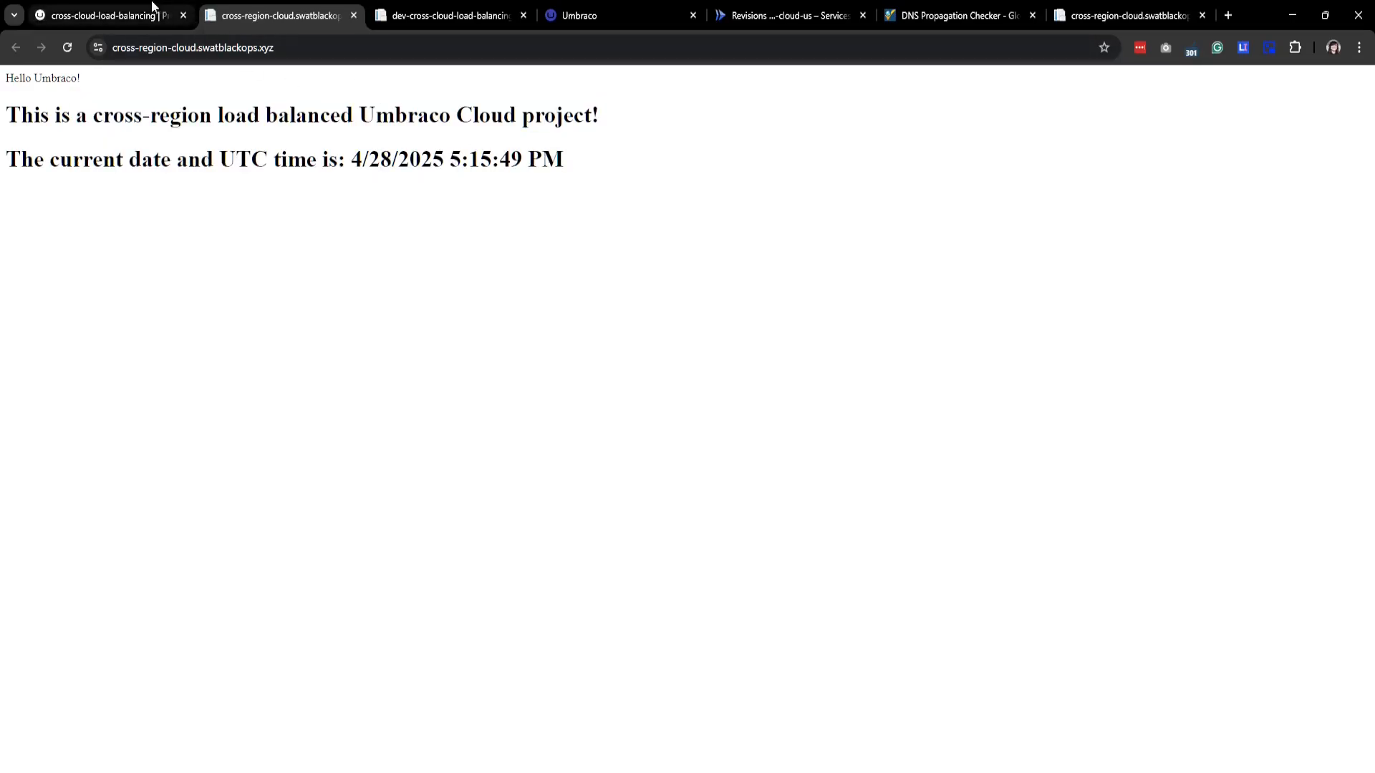
left_click(424, 13)
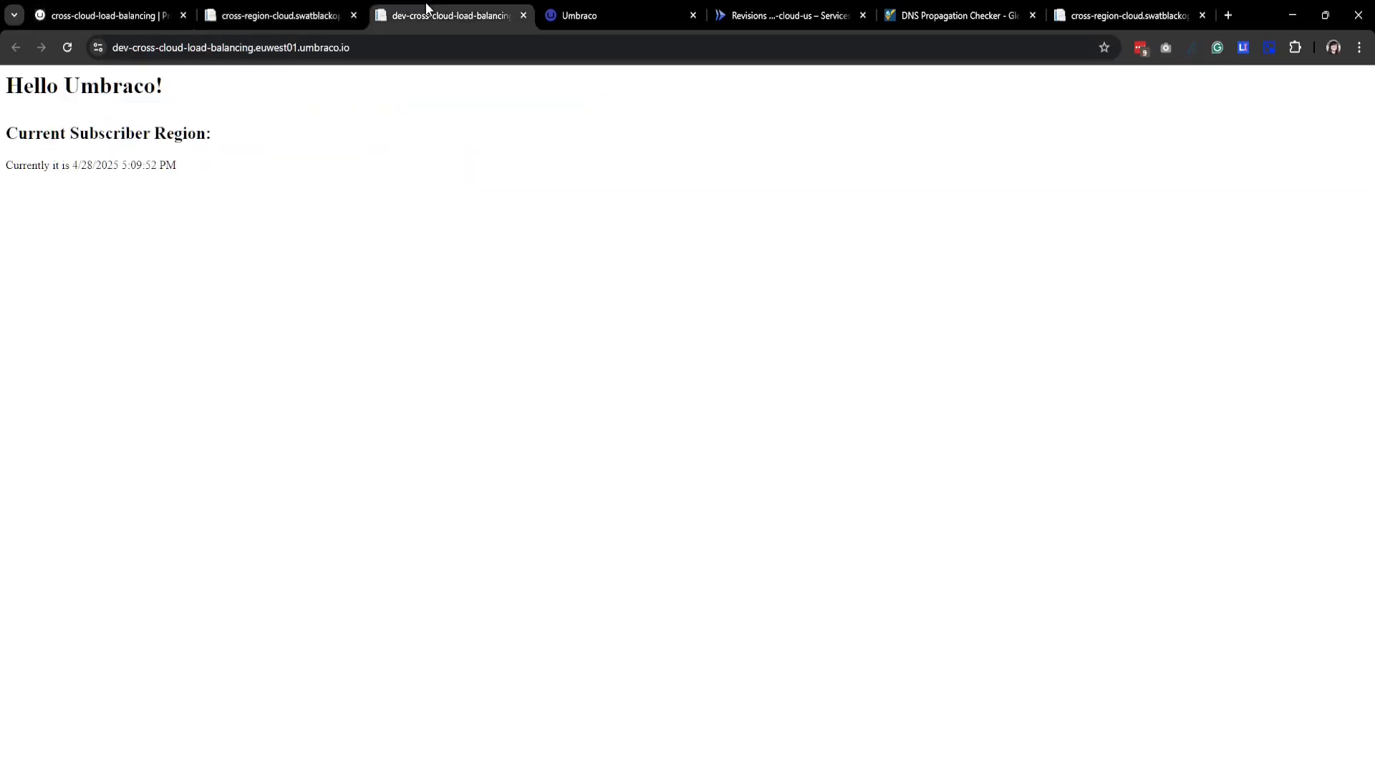
left_click(278, 8)
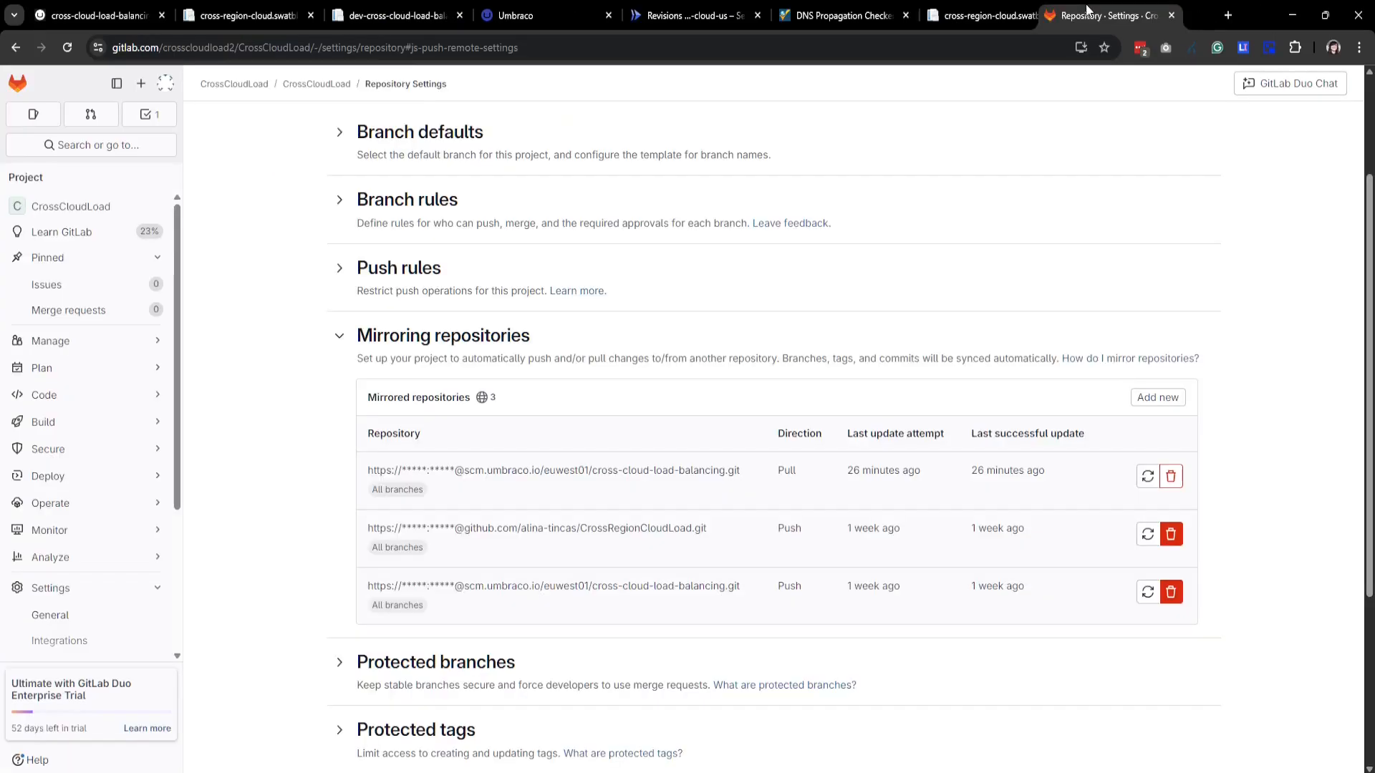
Trigger an update of the pull mirror from the cross-cloud-load-balancing Umbraco repository in the GitLab repository settings
left_click_drag(623, 529, 460, 534)
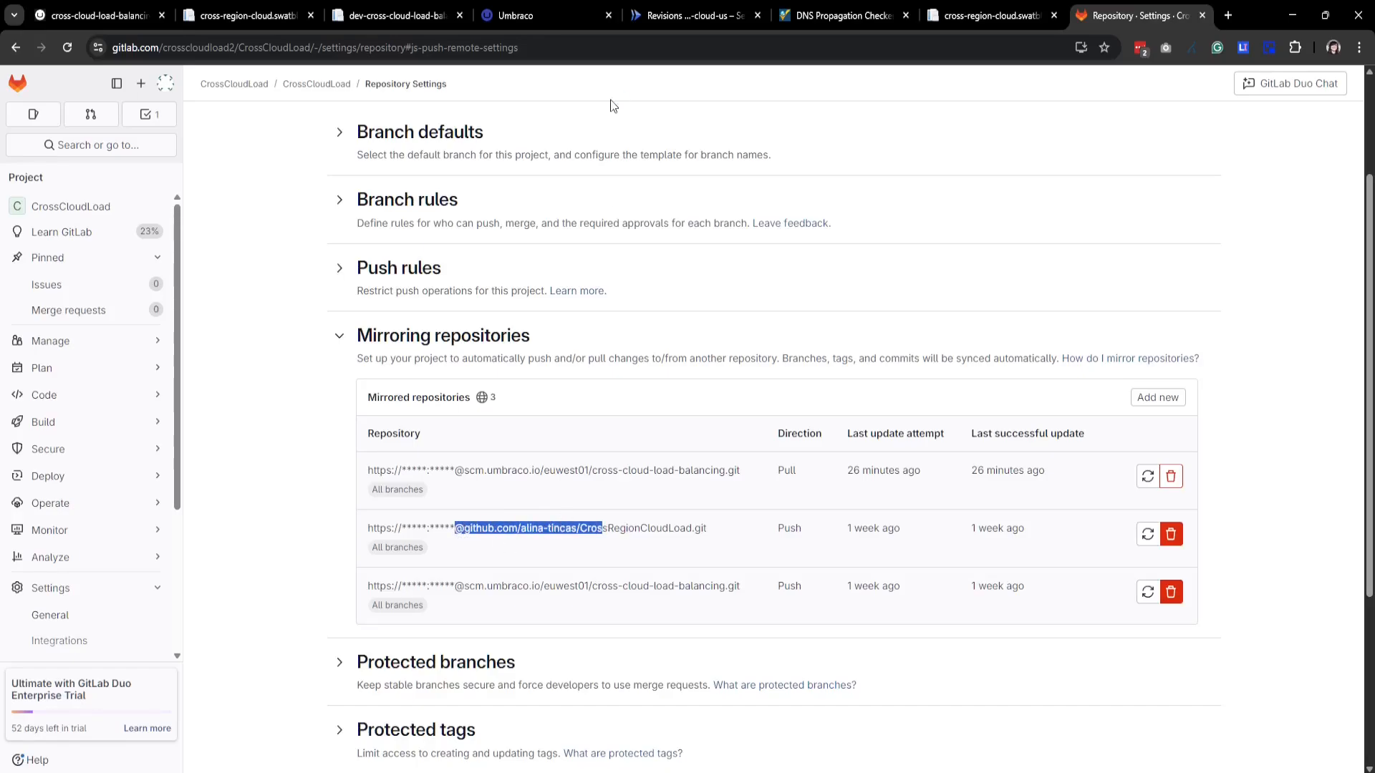
triple_click(592, 528)
left_click(653, 547)
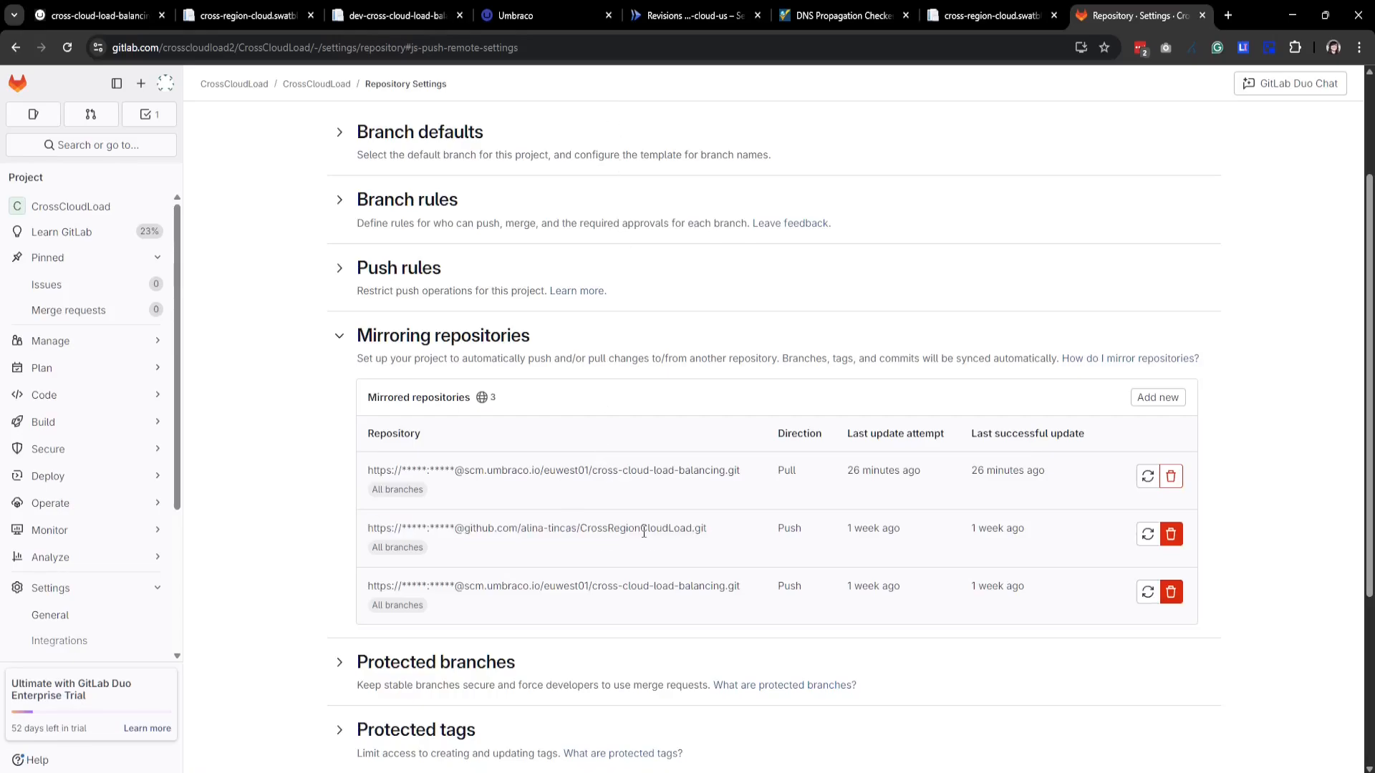
left_click(1147, 478)
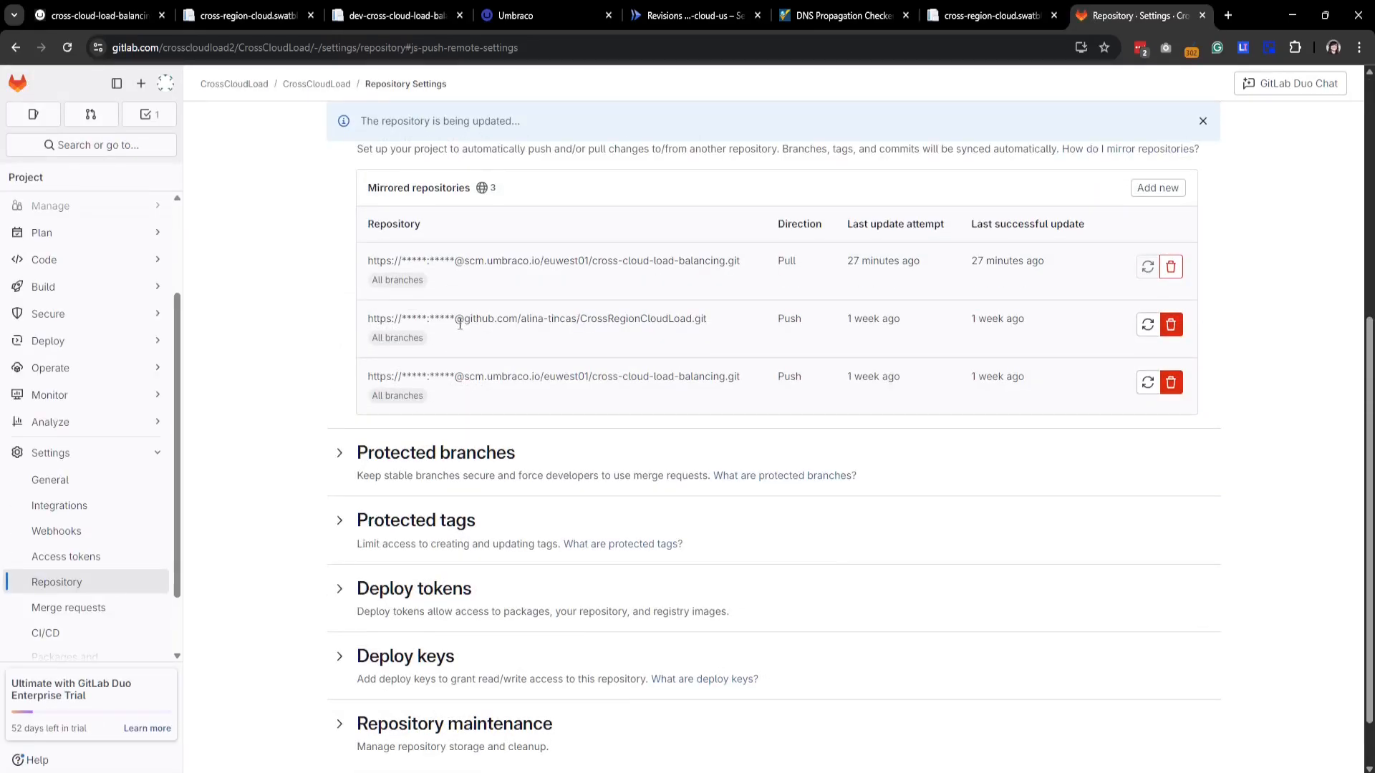
Check the push mirror to GitHub, then inspect the CrossRegionCloudLoad repository's commit history on GitHub
triple_click(786, 393)
double_click(788, 393)
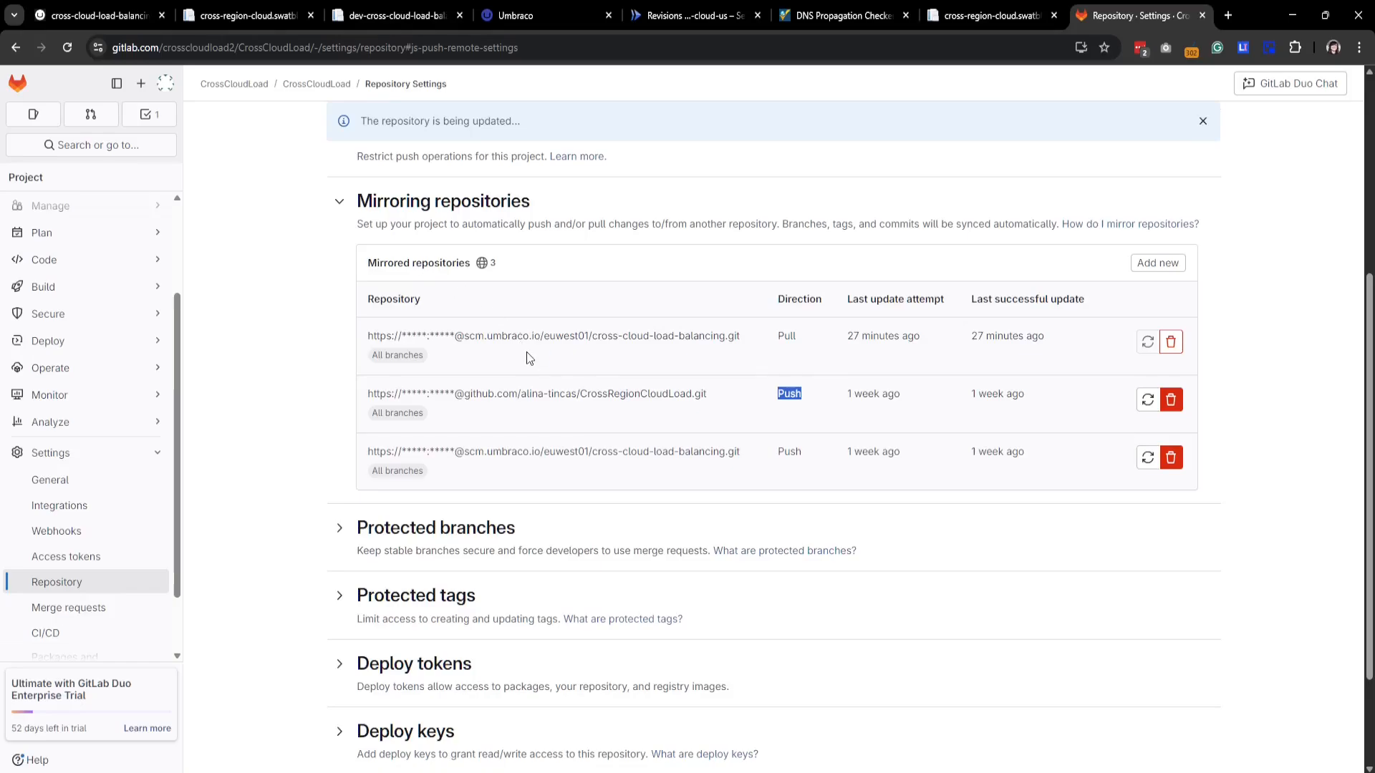
left_click_drag(525, 122, 385, 122)
left_click(644, 348)
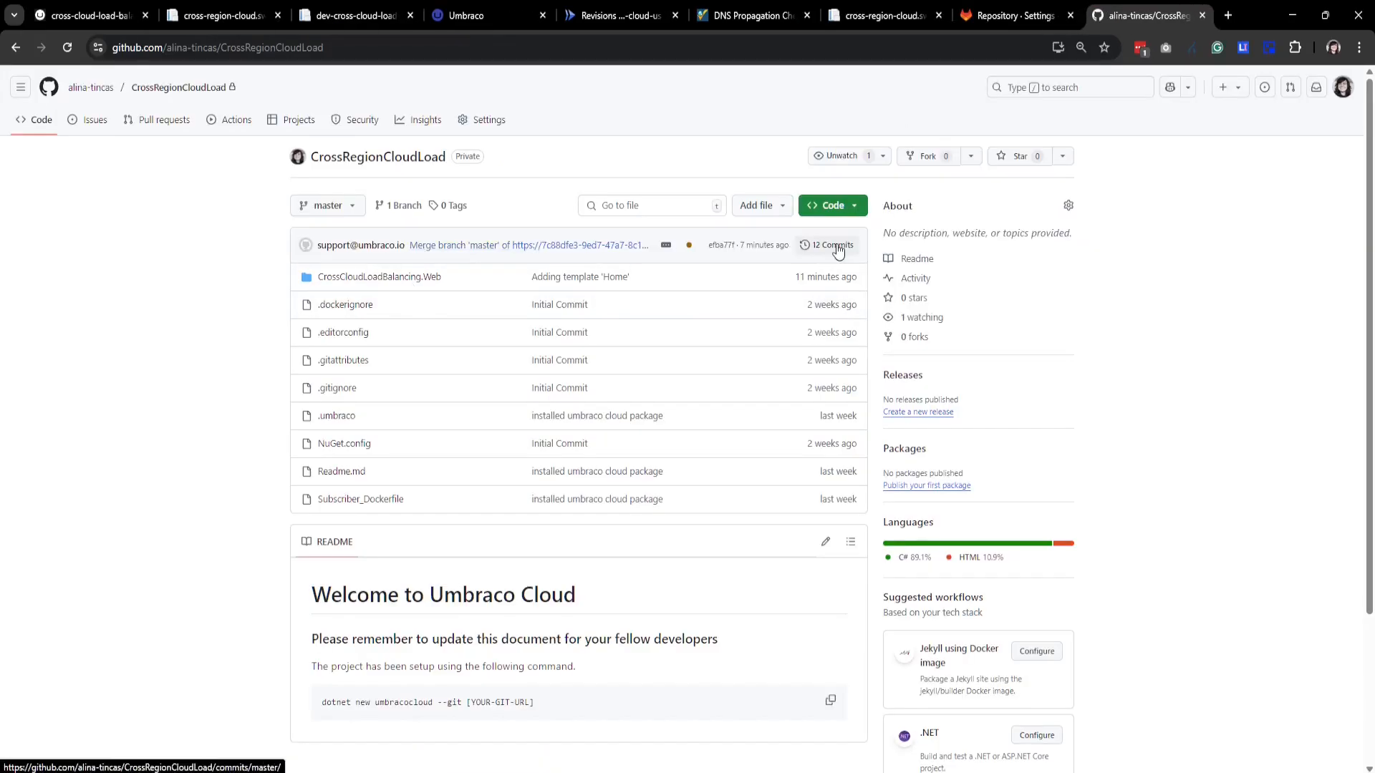
left_click(838, 246)
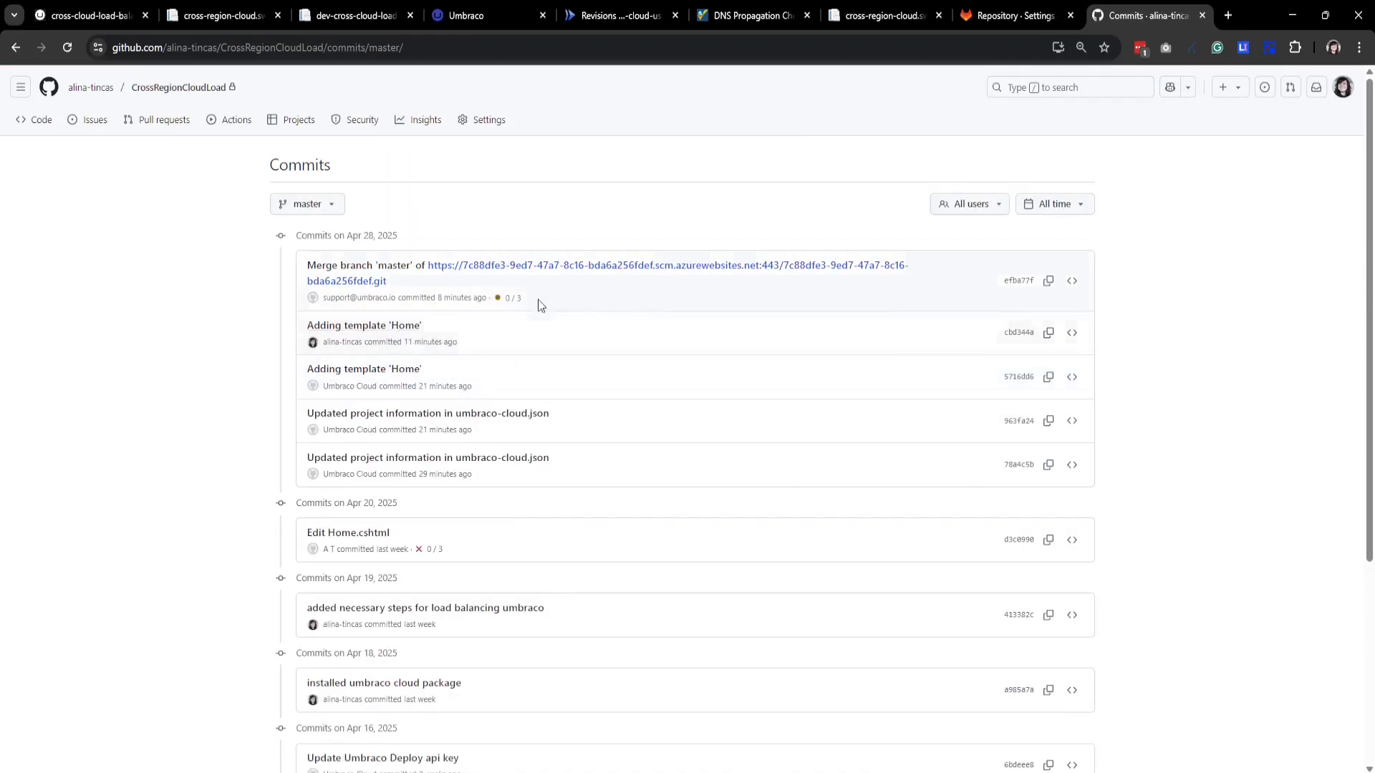
Refresh the Cloud Run services list and open the cross-cloud-eu service's details to check its deployment
left_click(616, 15)
left_click(68, 48)
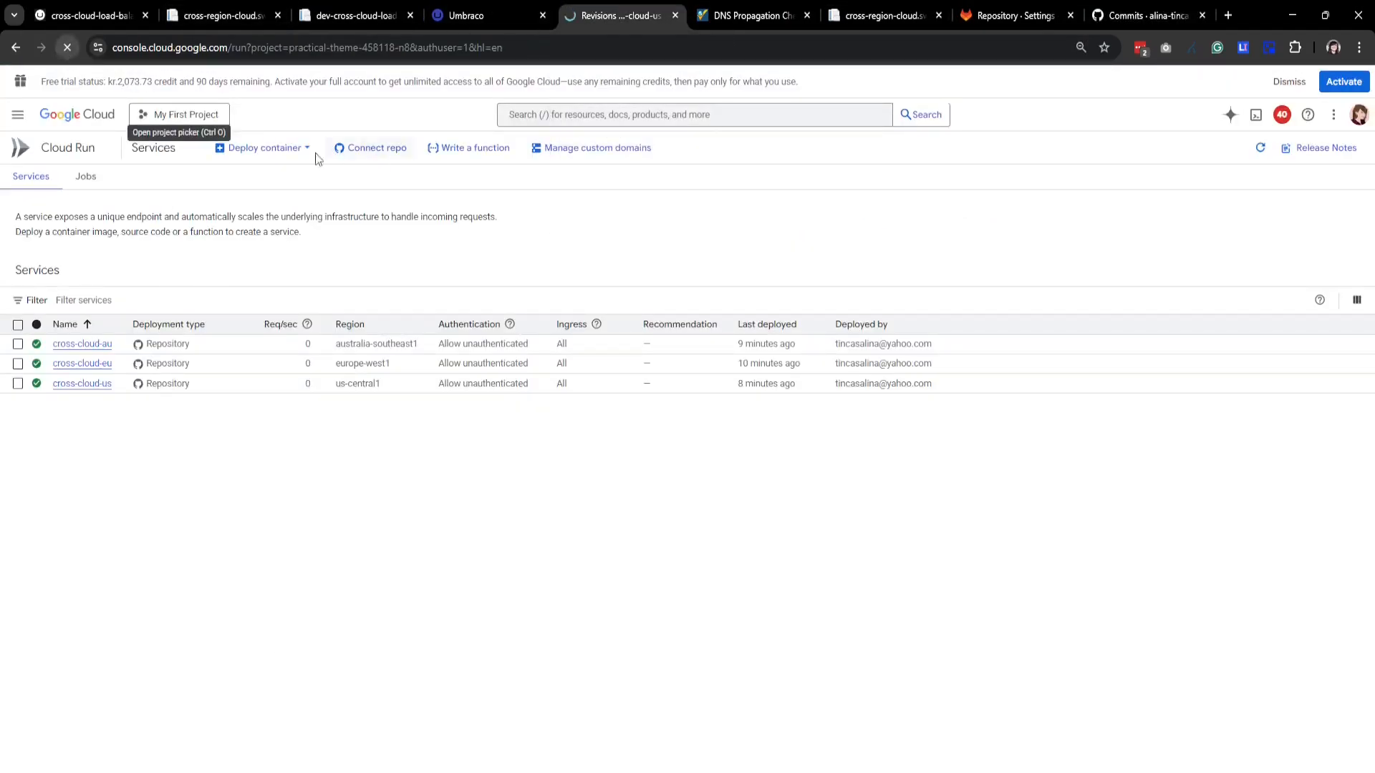
left_click(98, 334)
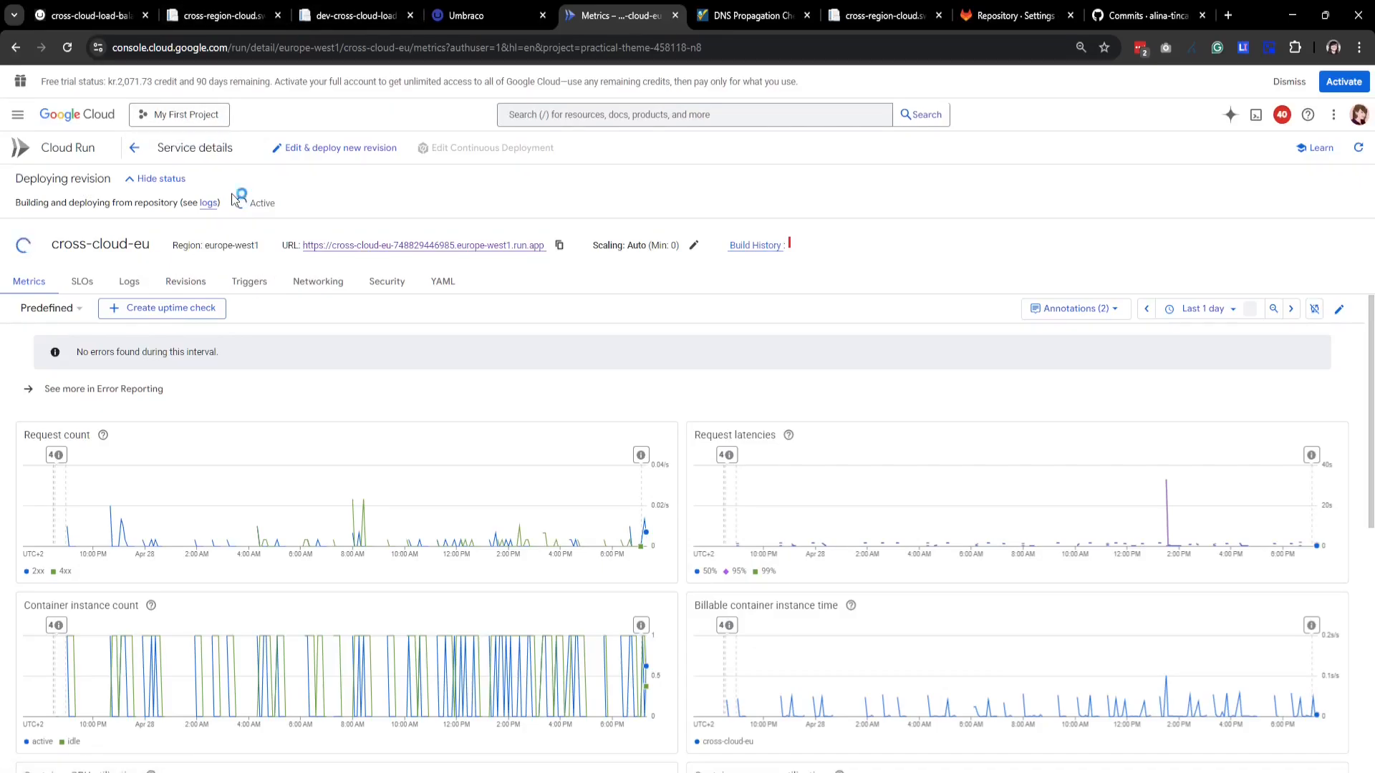
Reload the Live site at cross-region-cloud.swatblackops.xyz and examine the displayed Current Subscriber Region
left_click(218, 16)
left_click(68, 47)
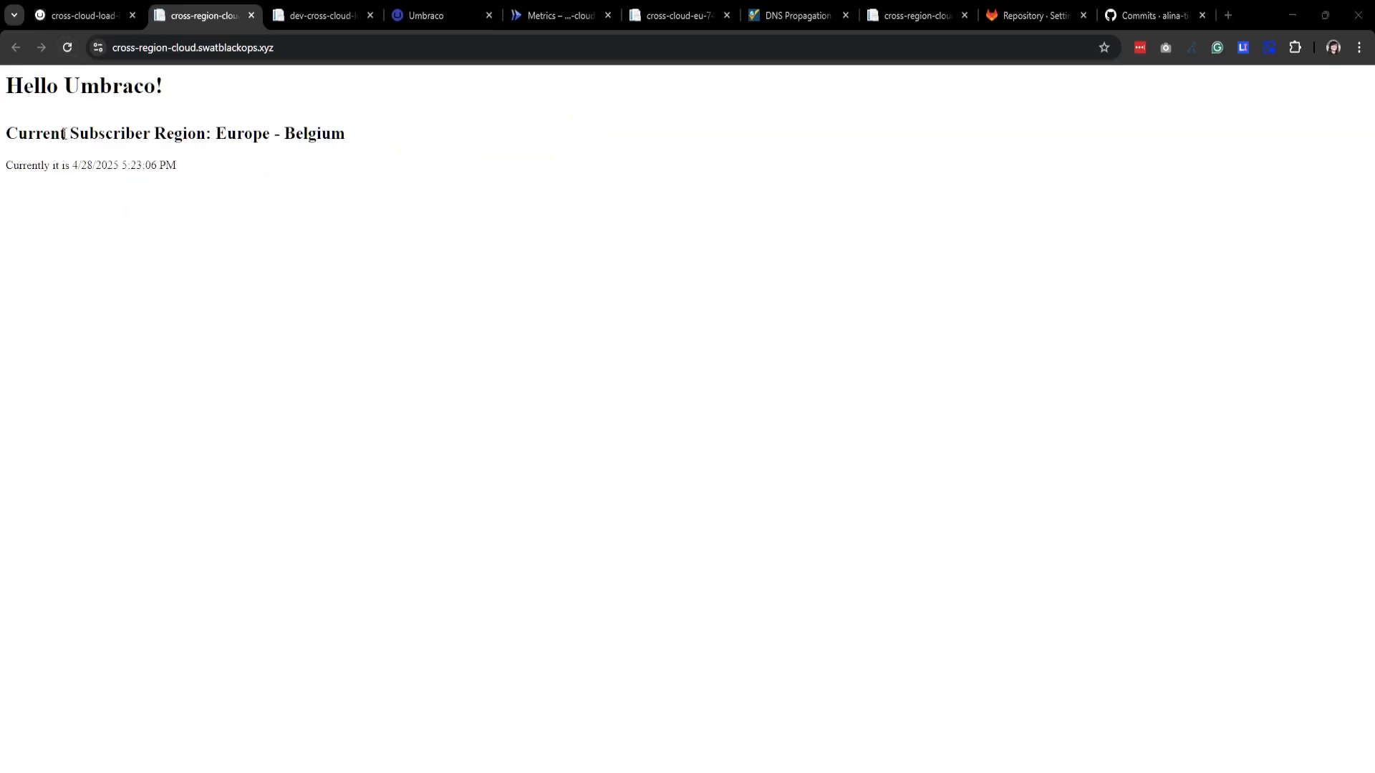
left_click_drag(67, 133, 342, 141)
left_click(224, 138)
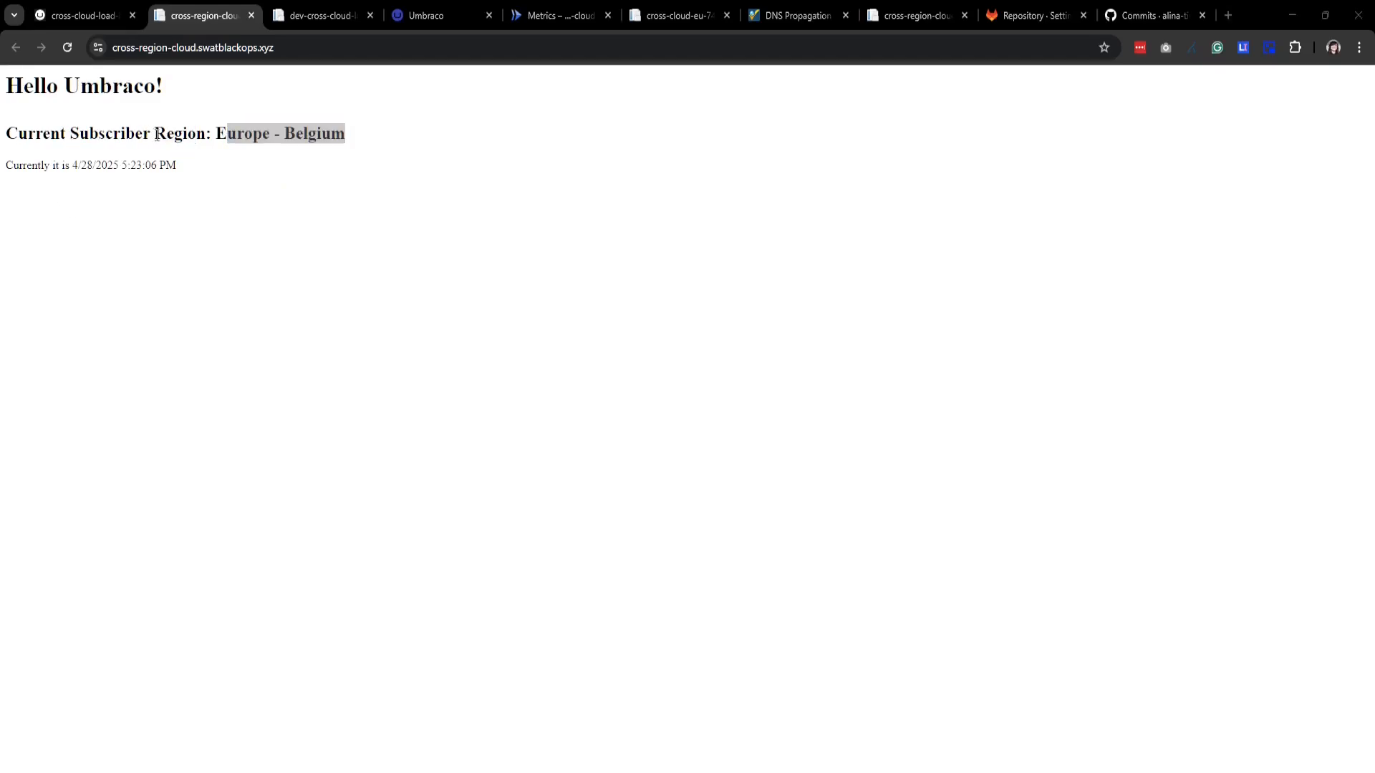
left_click_drag(217, 136, 346, 140)
left_click_drag(216, 136, 276, 136)
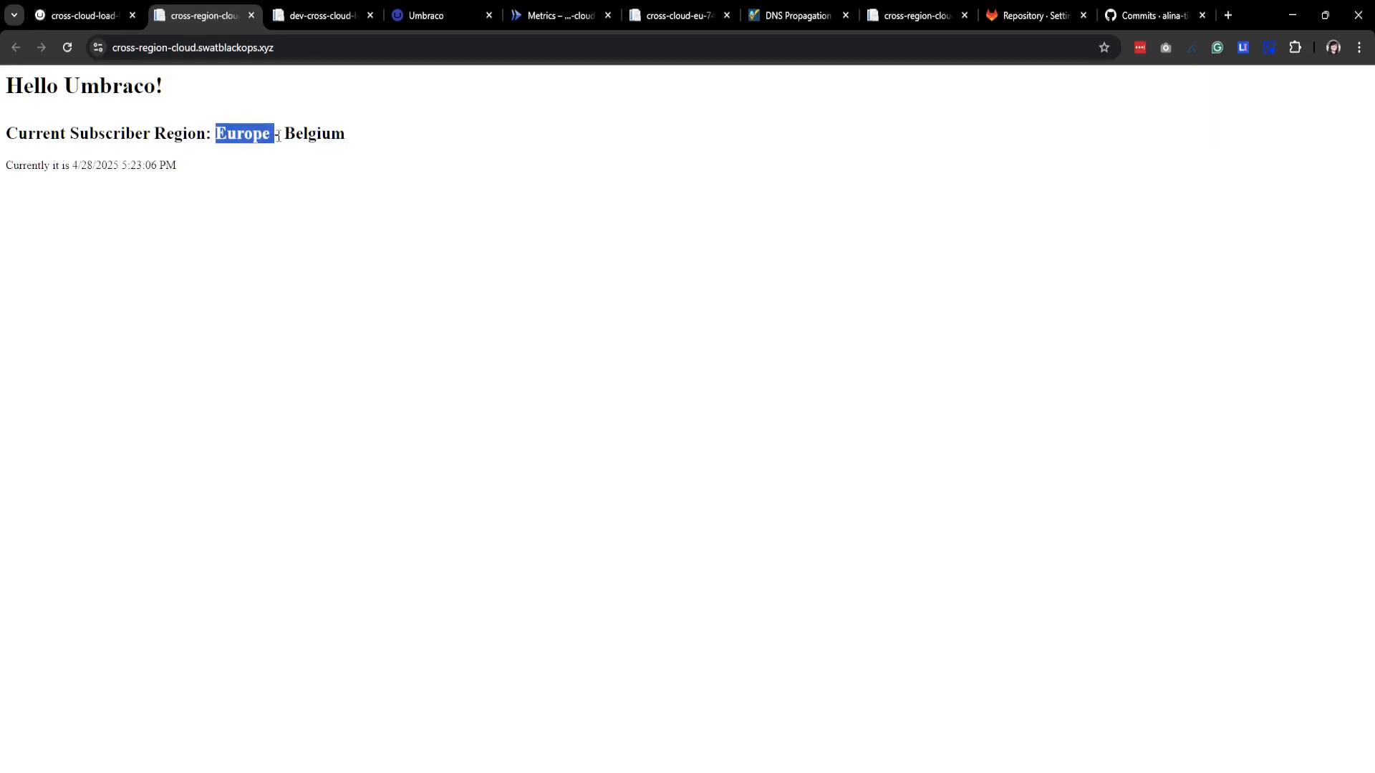
triple_click(258, 135)
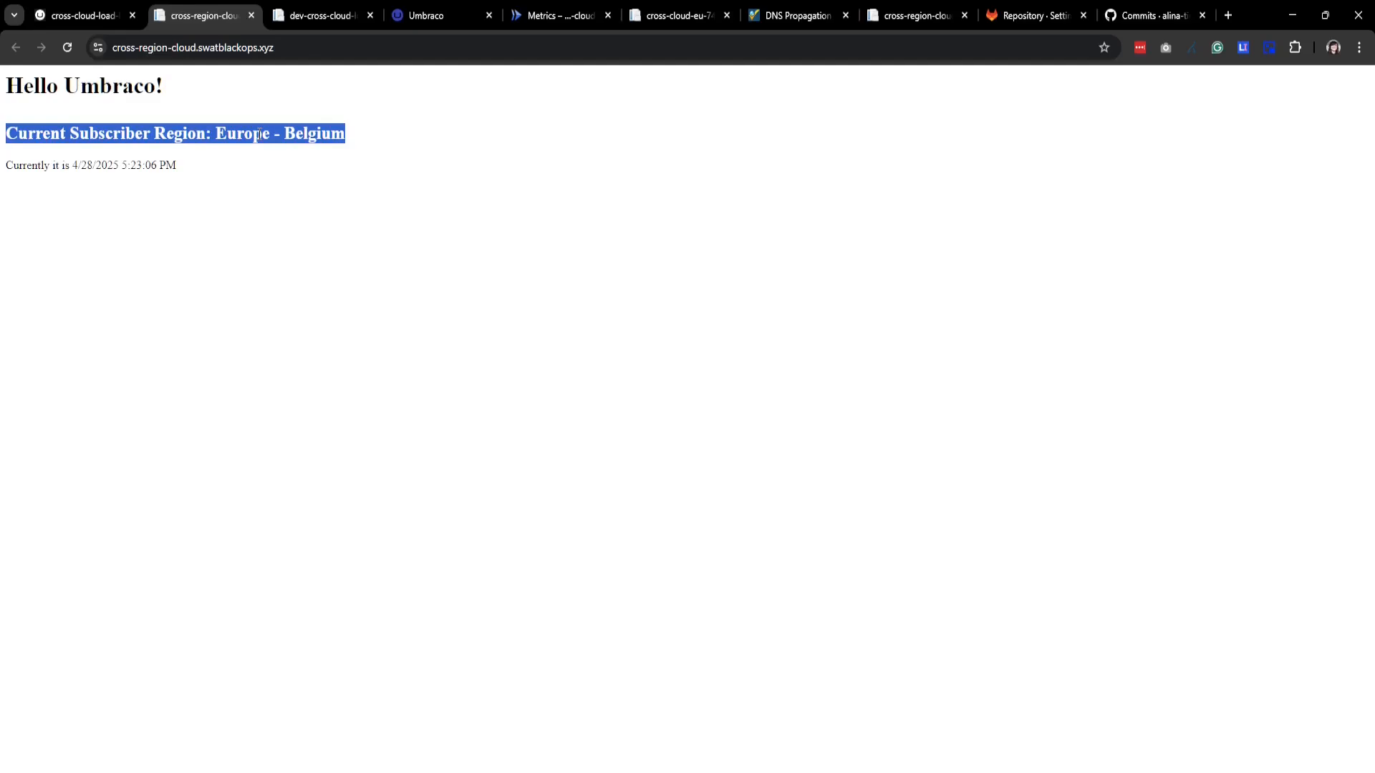
left_click(255, 169)
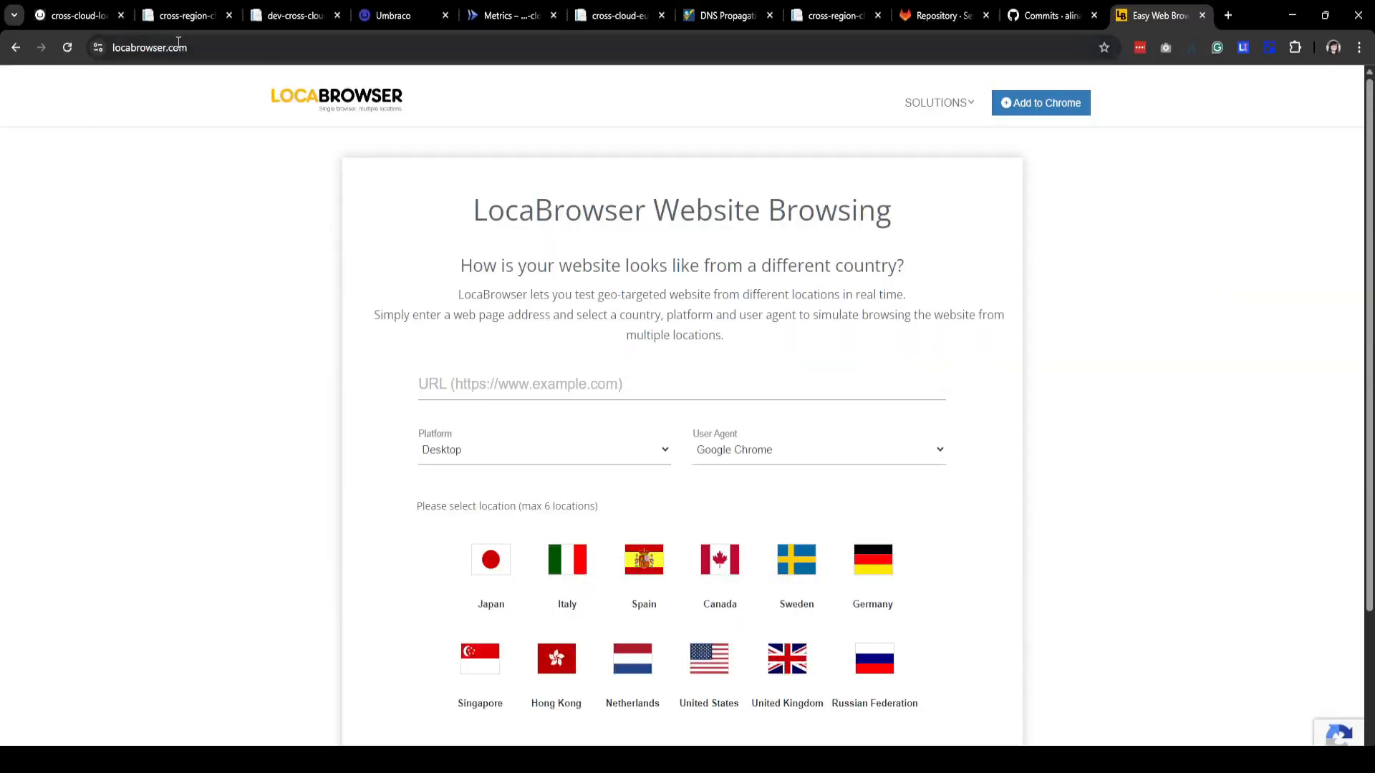
Show the full web address of the LocaBrowser site for browsing from different countries
left_click(246, 49)
left_click(247, 50)
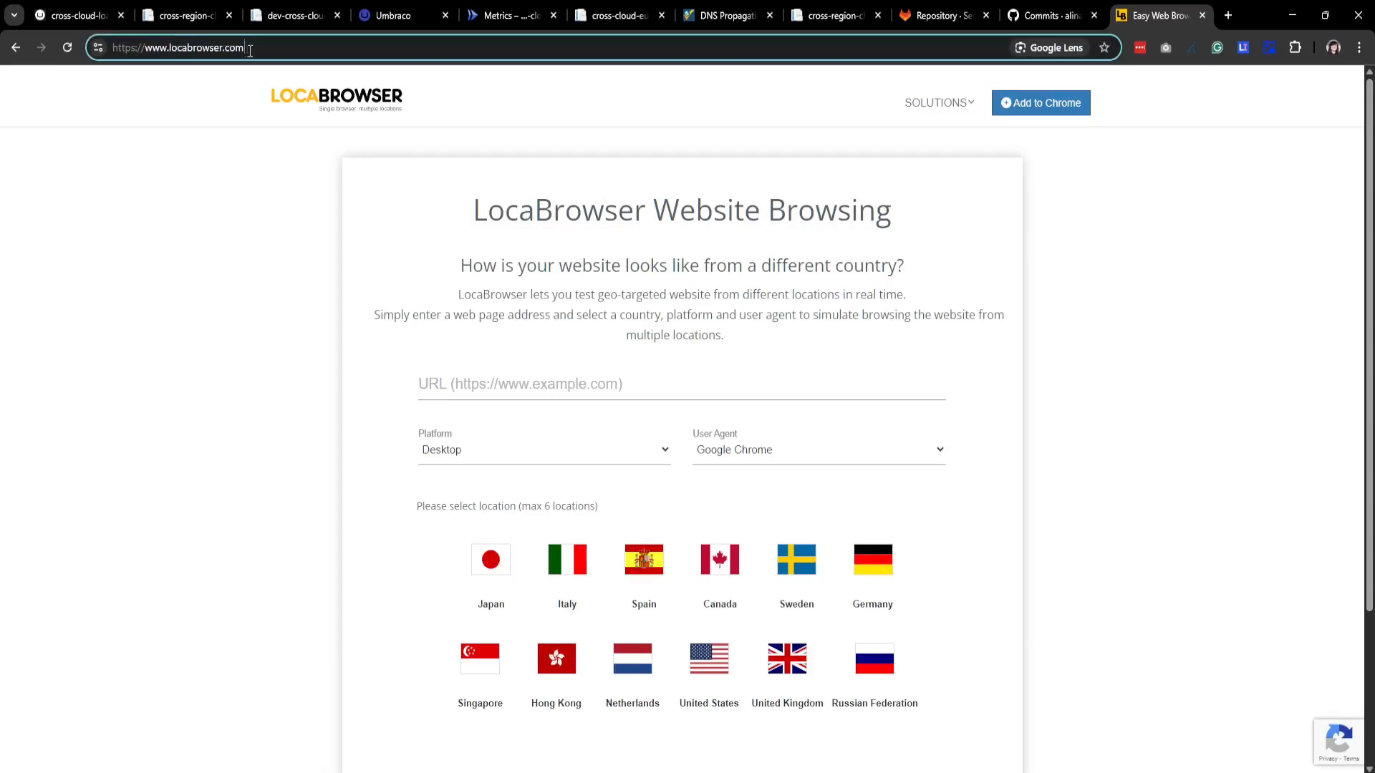
left_click(187, 15)
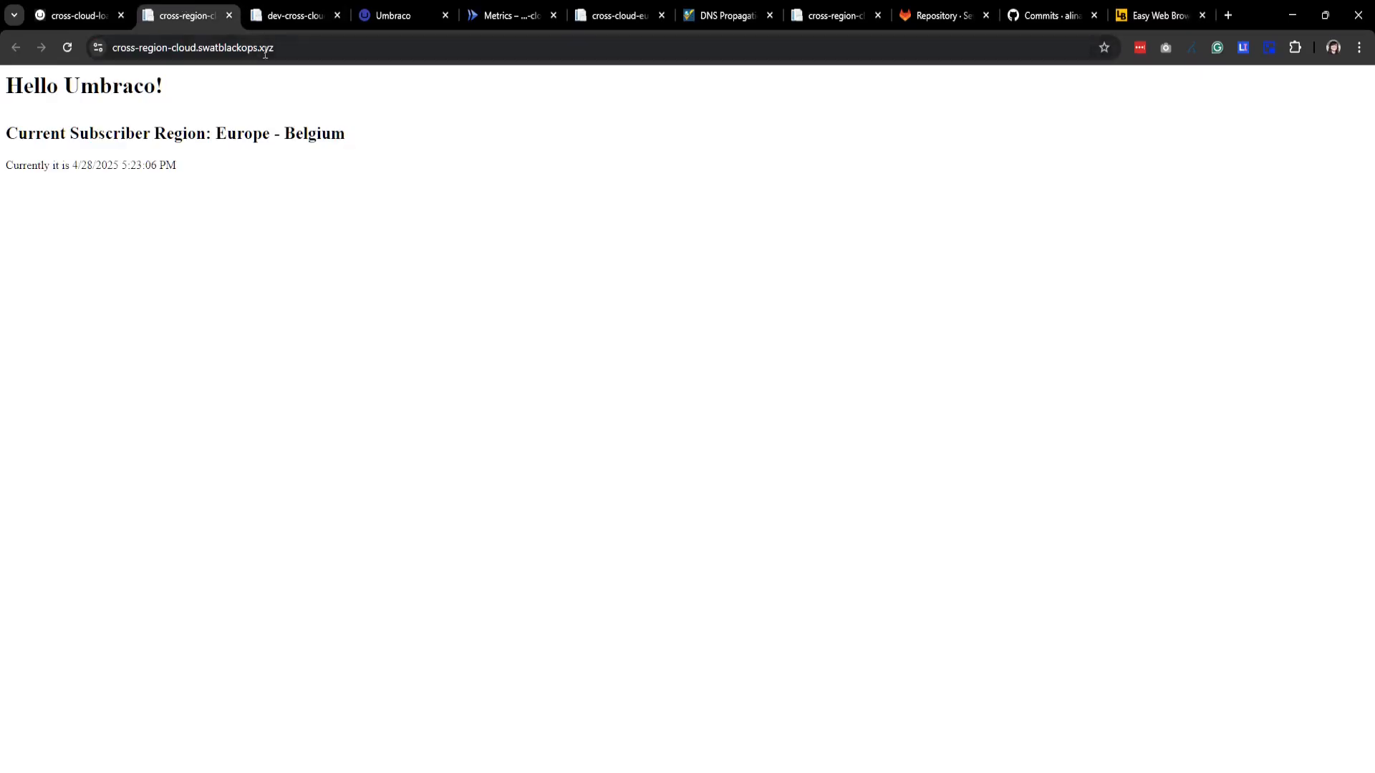
left_click(301, 46)
key("ctrl+c")
left_click(1165, 12)
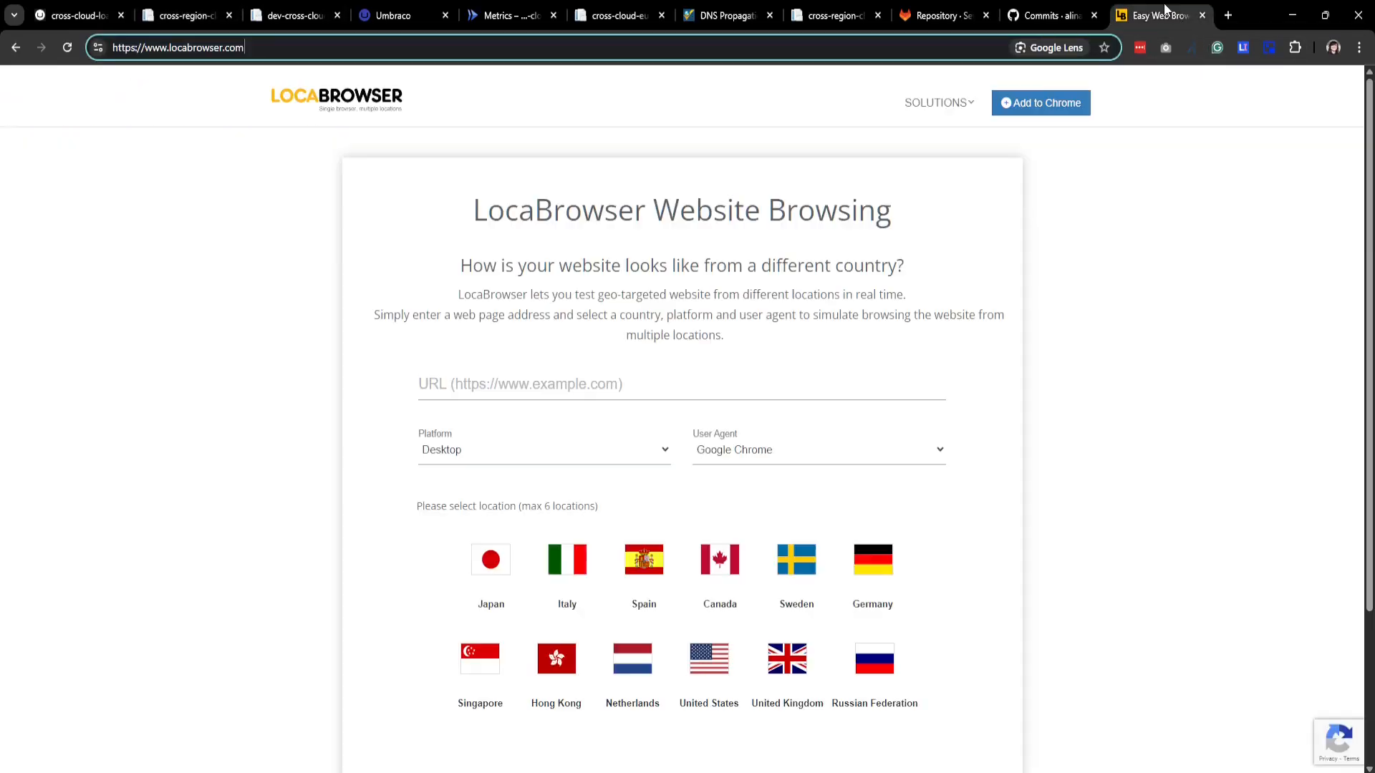
left_click(555, 373)
left_click(523, 427)
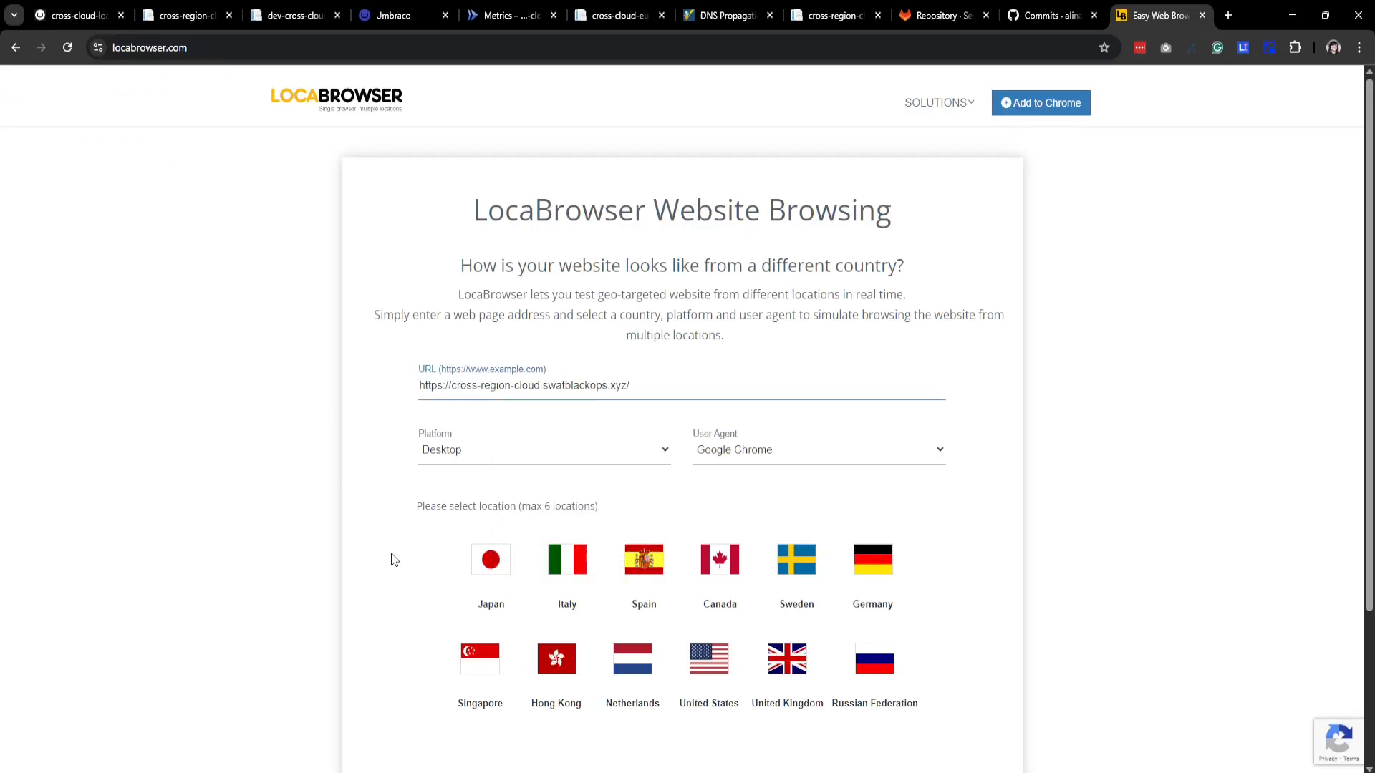
Choose United States as the browsing location, within the six-location limit, and run the website test
scroll(430, 547, "down", 1)
left_click_drag(441, 425, 582, 428)
left_click(597, 428)
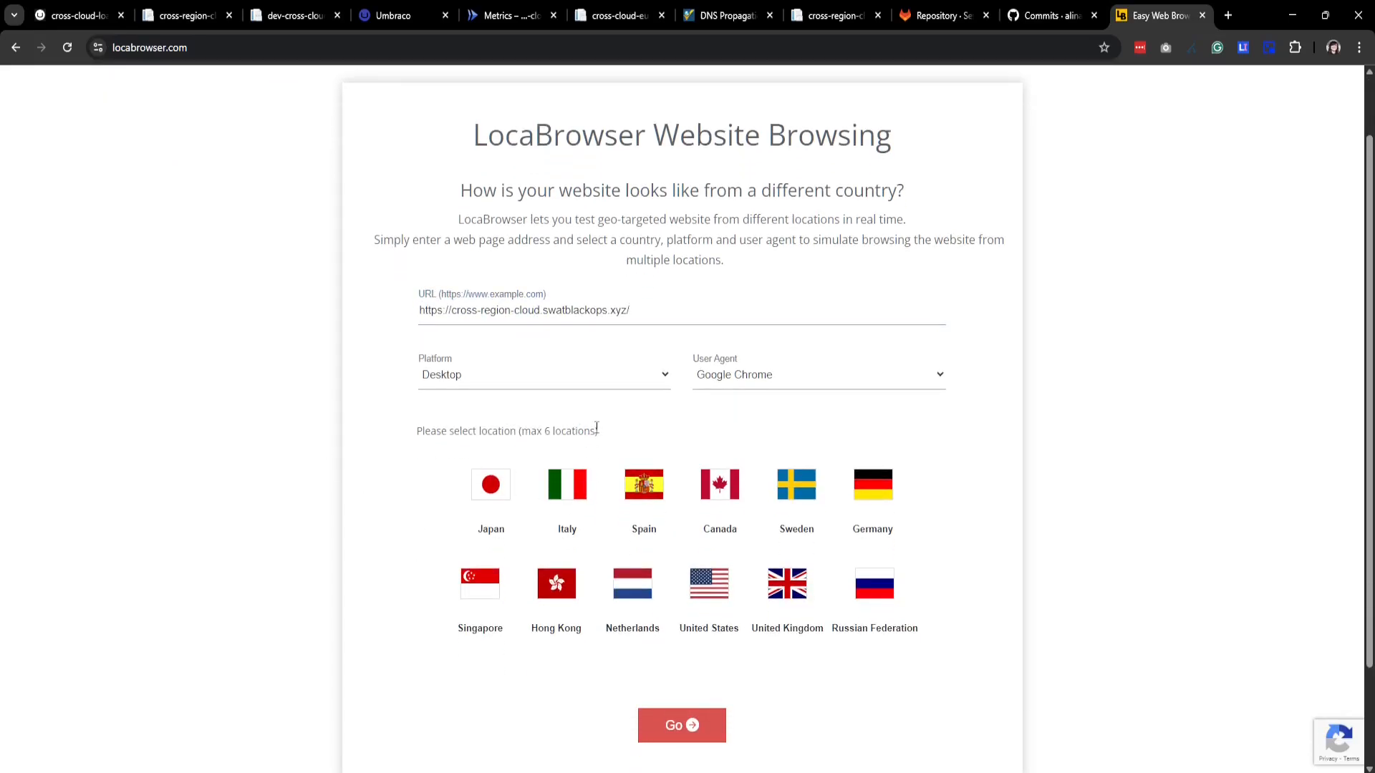
left_click(698, 597)
left_click(690, 727)
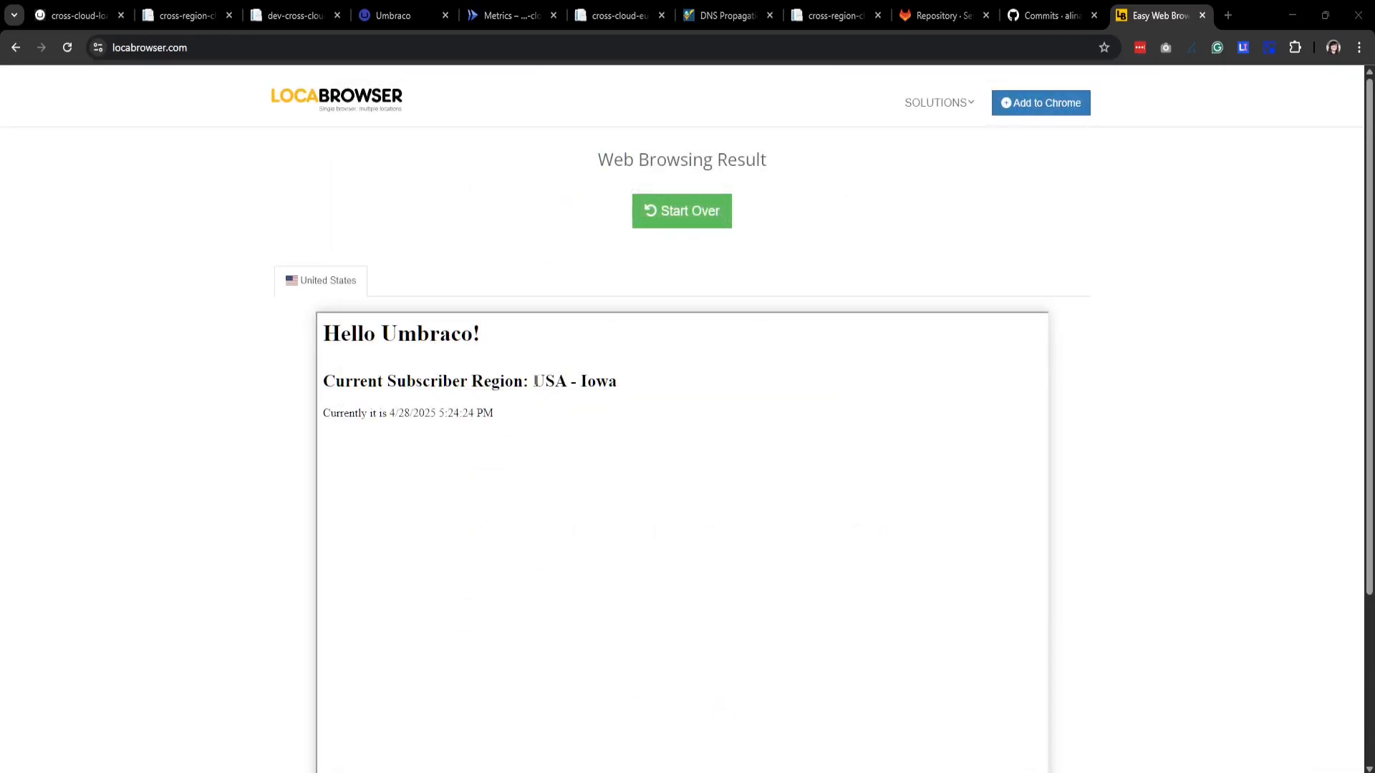
Examine the Current Subscriber Region shown in the United States browsing result
left_click_drag(535, 382, 618, 387)
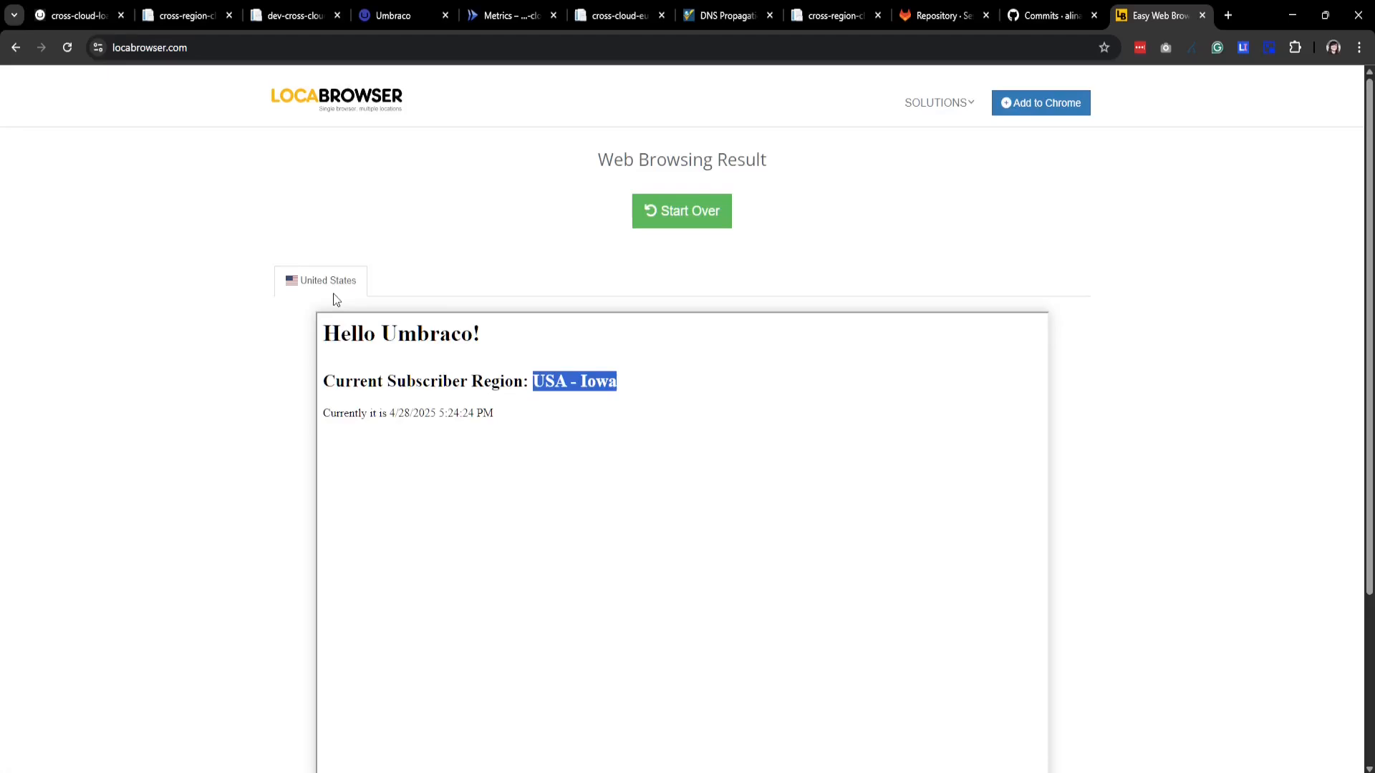
left_click(315, 289)
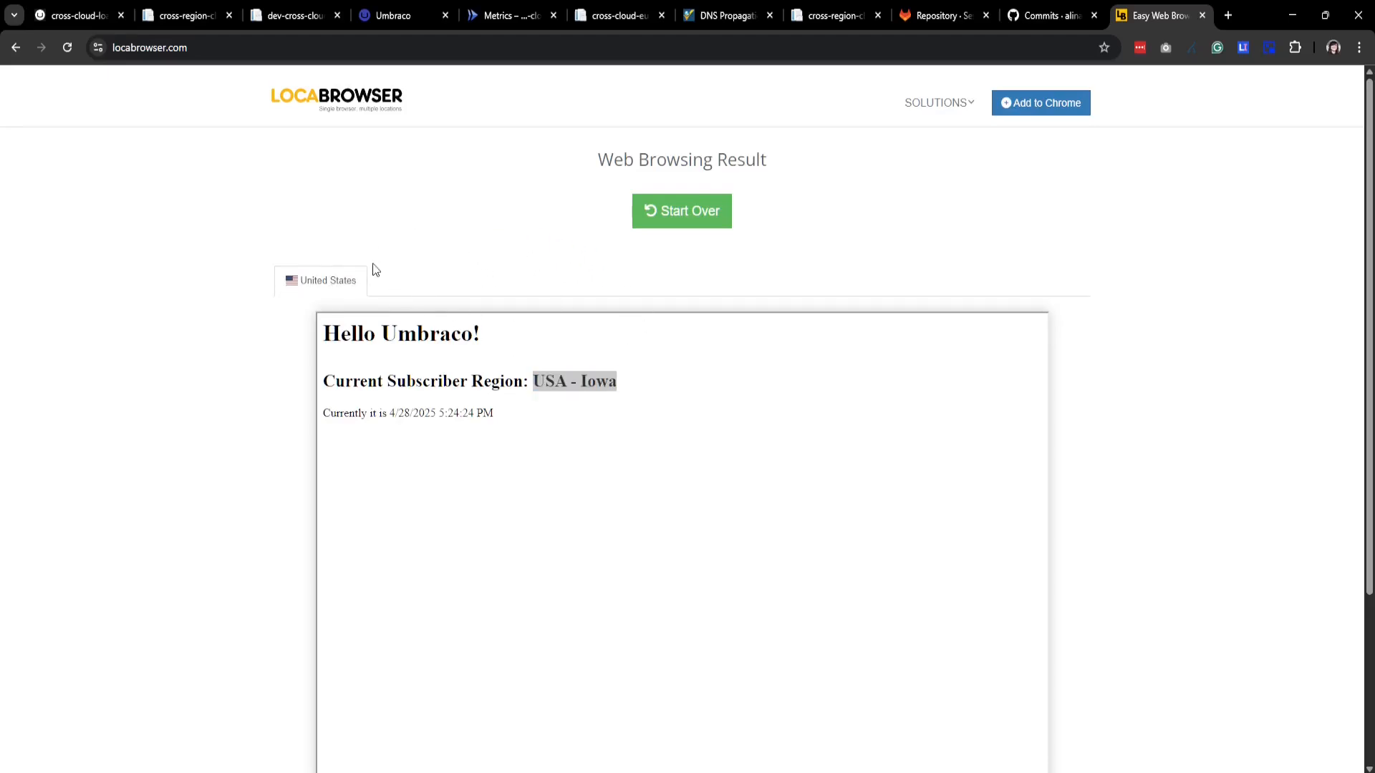
triple_click(584, 383)
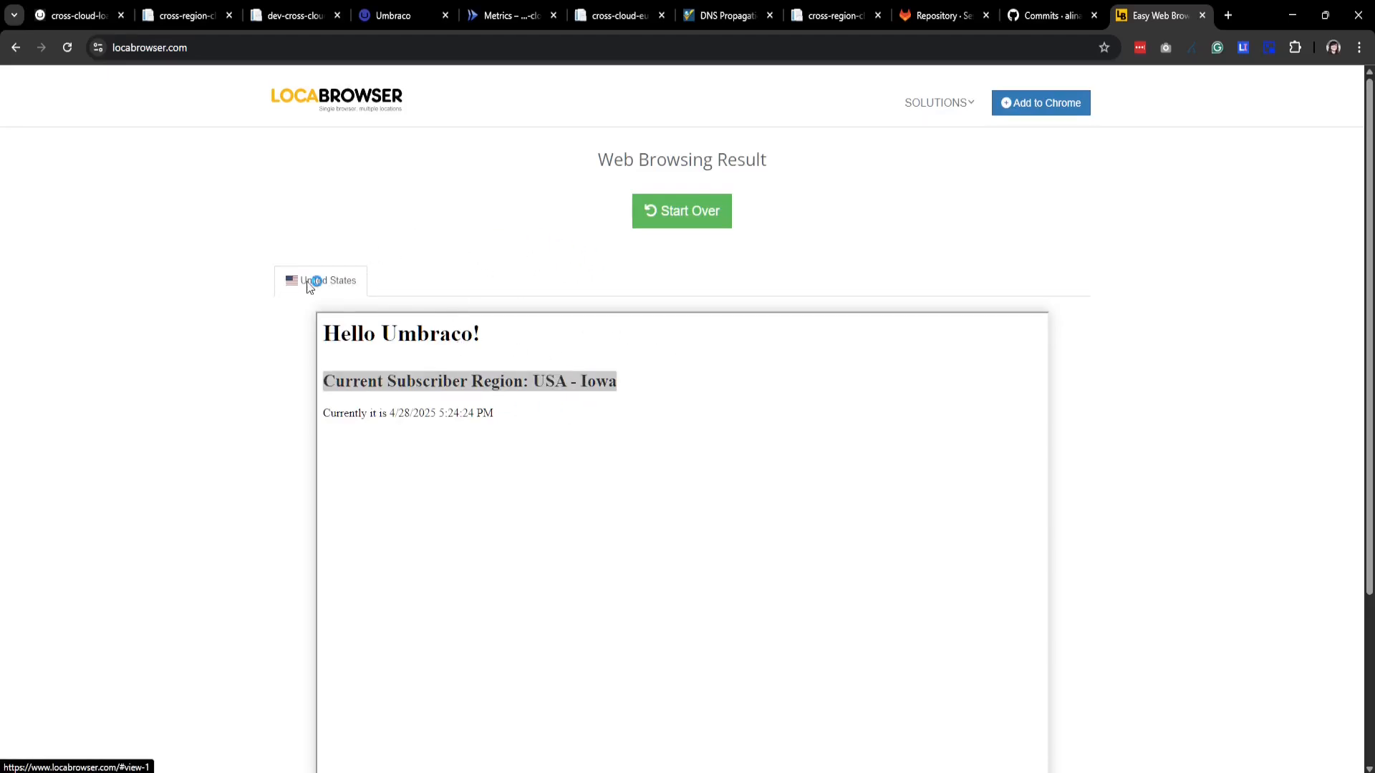
left_click(525, 389)
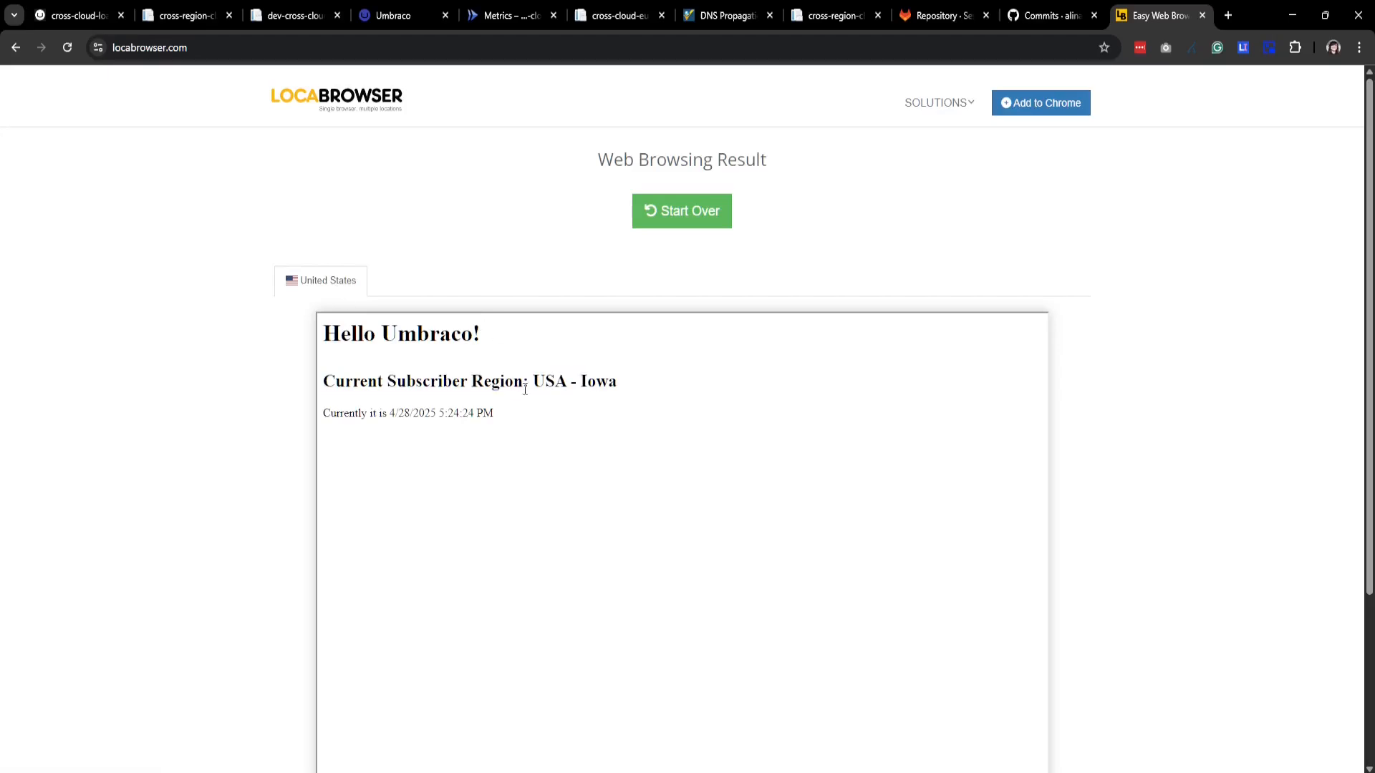
left_click_drag(533, 387, 605, 382)
left_click_drag(393, 389, 620, 386)
left_click(626, 383)
left_click(683, 216)
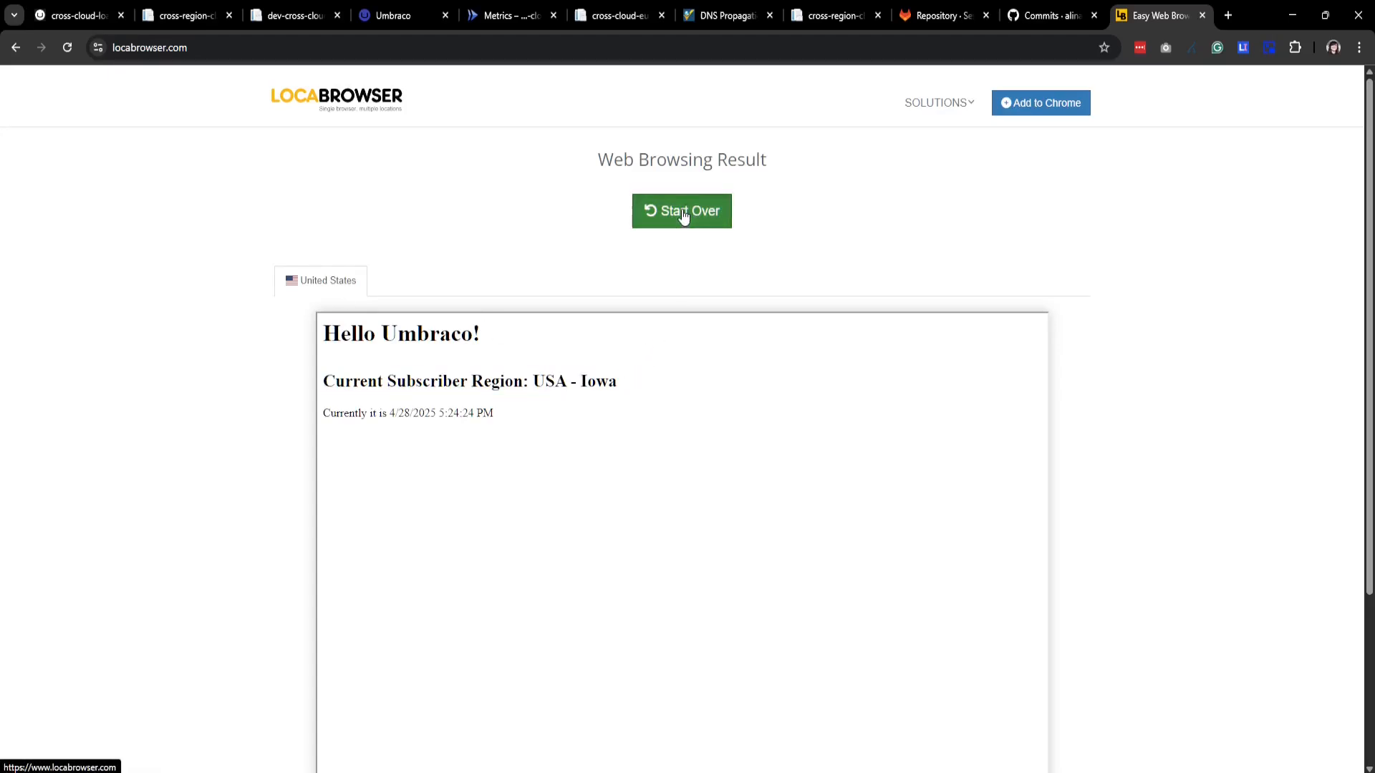
scroll(453, 492, "down", 1)
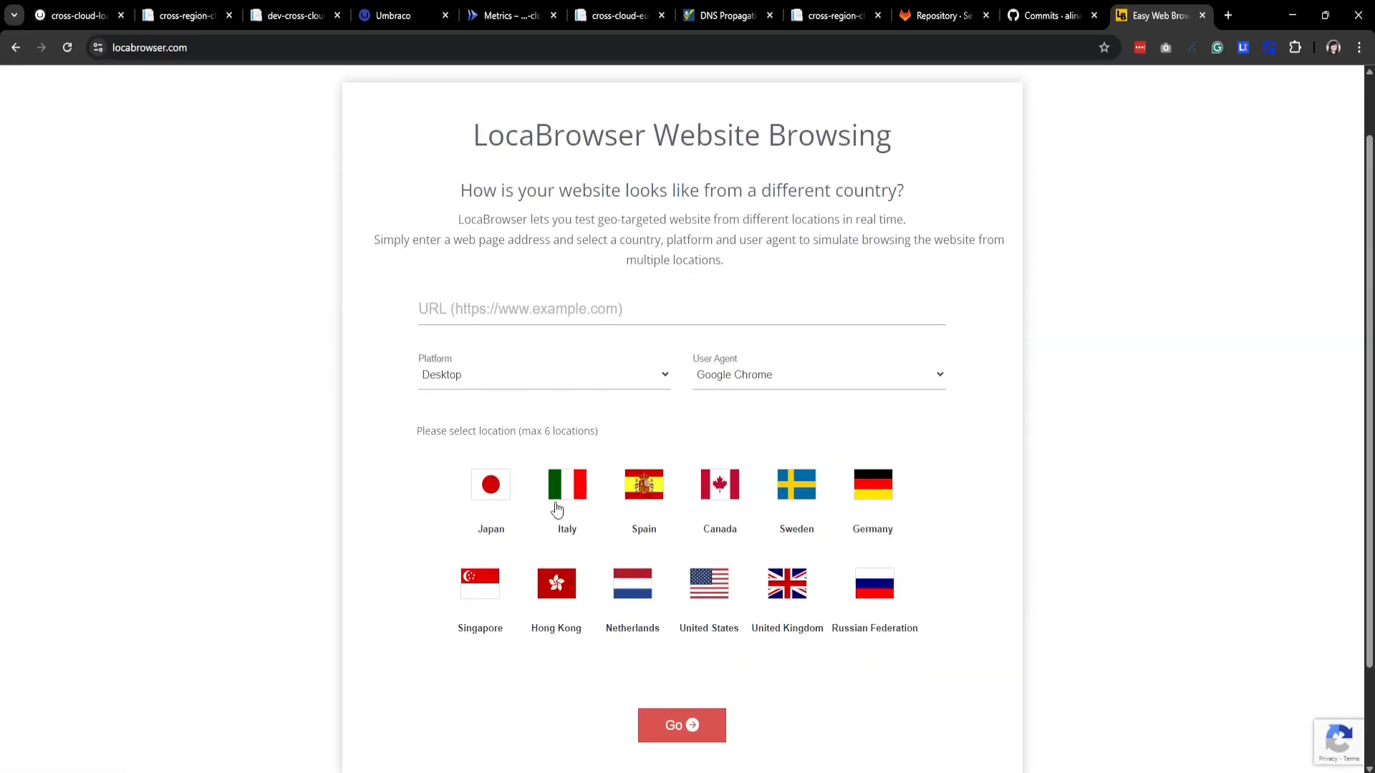
left_click(492, 484)
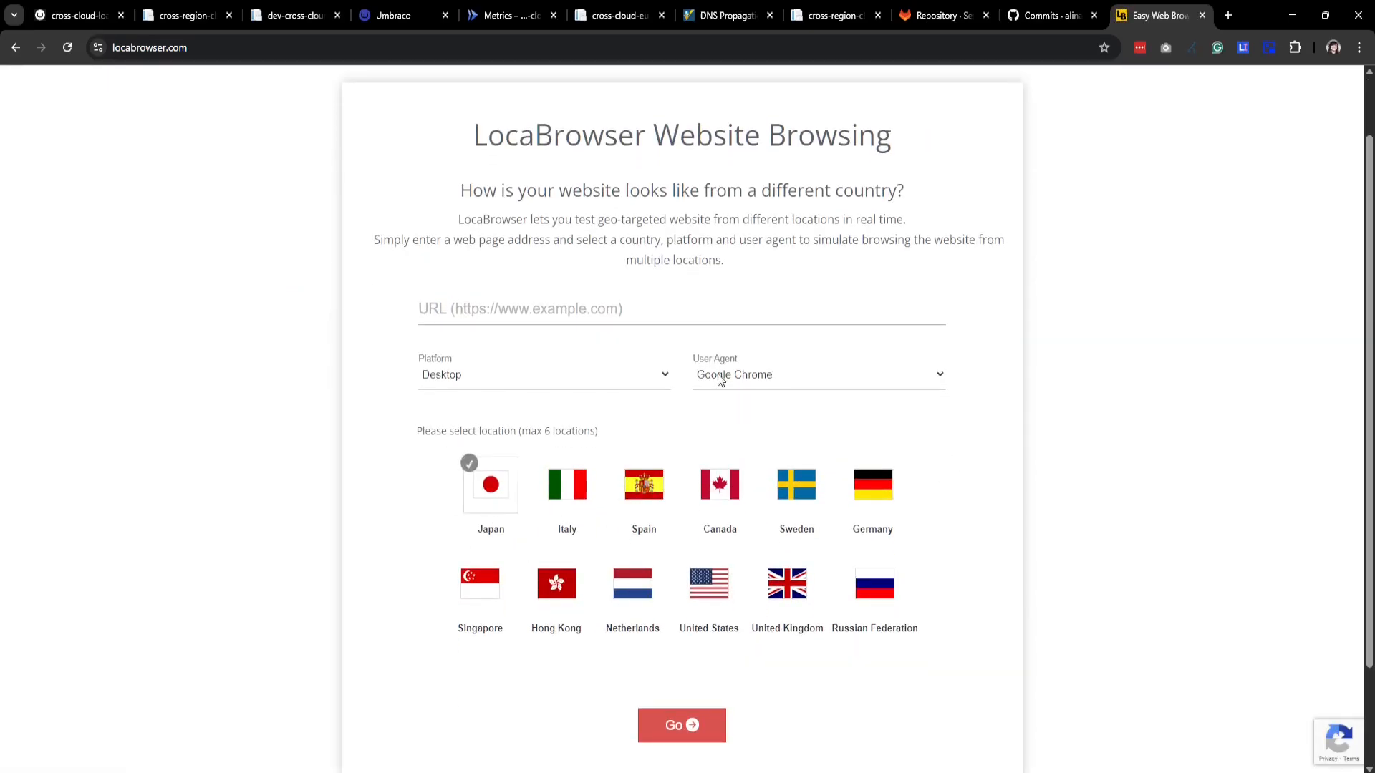
left_click(488, 316)
key("ctrl+v")
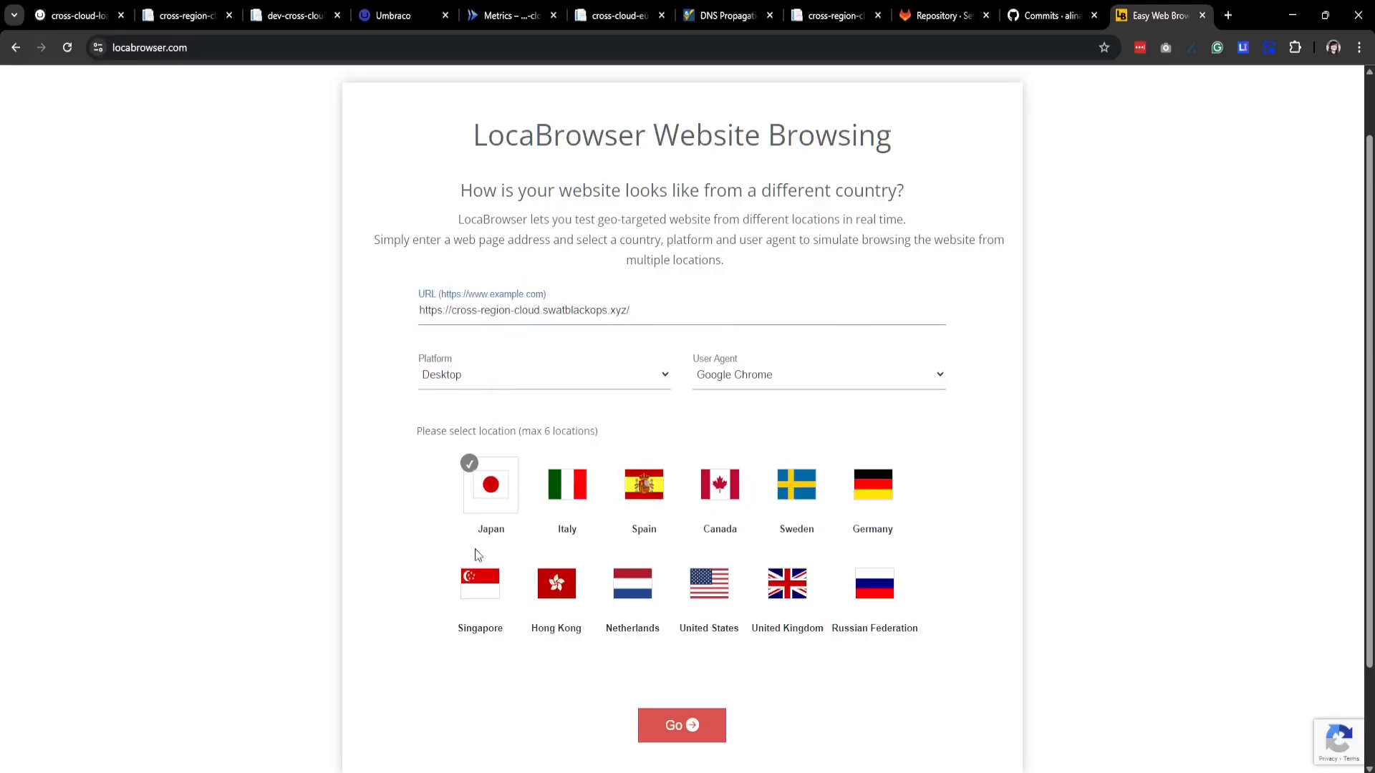
left_click(693, 727)
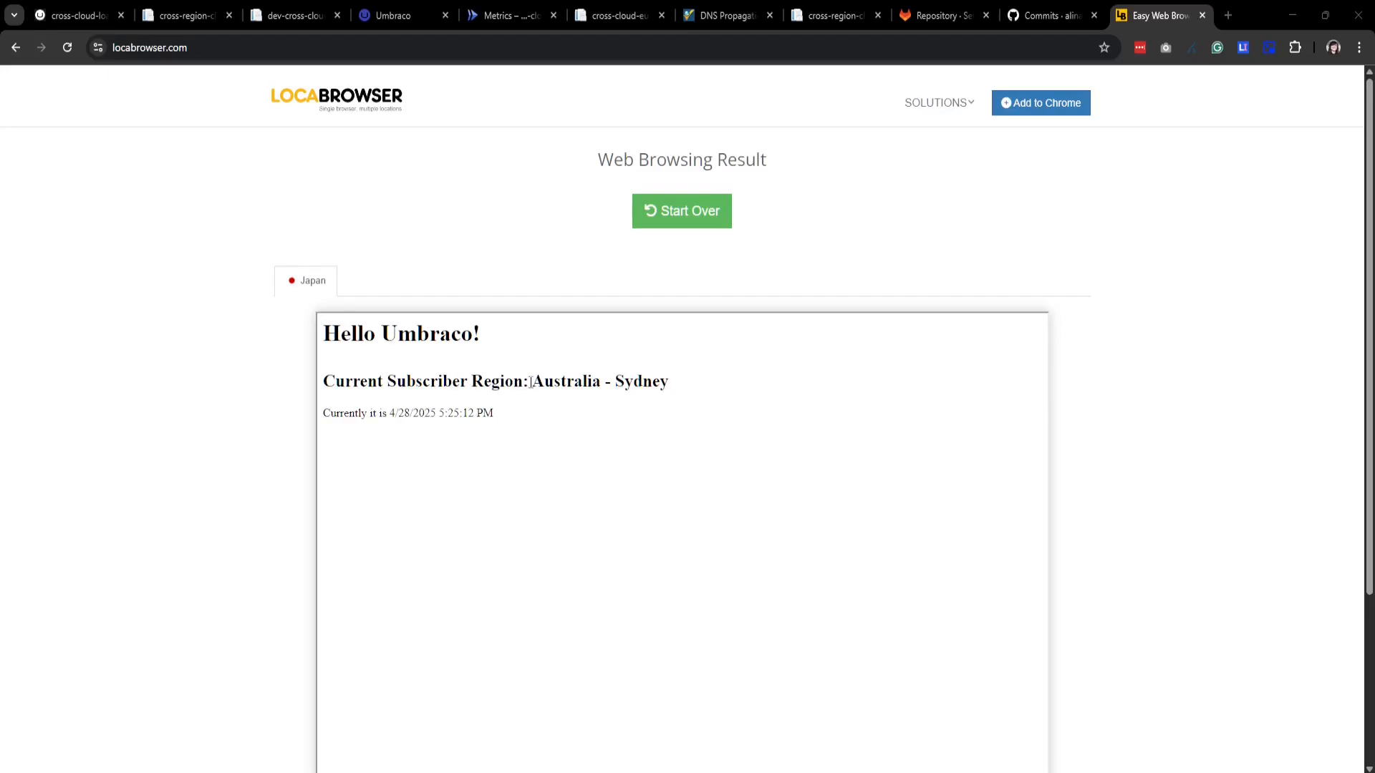
left_click_drag(529, 381, 682, 389)
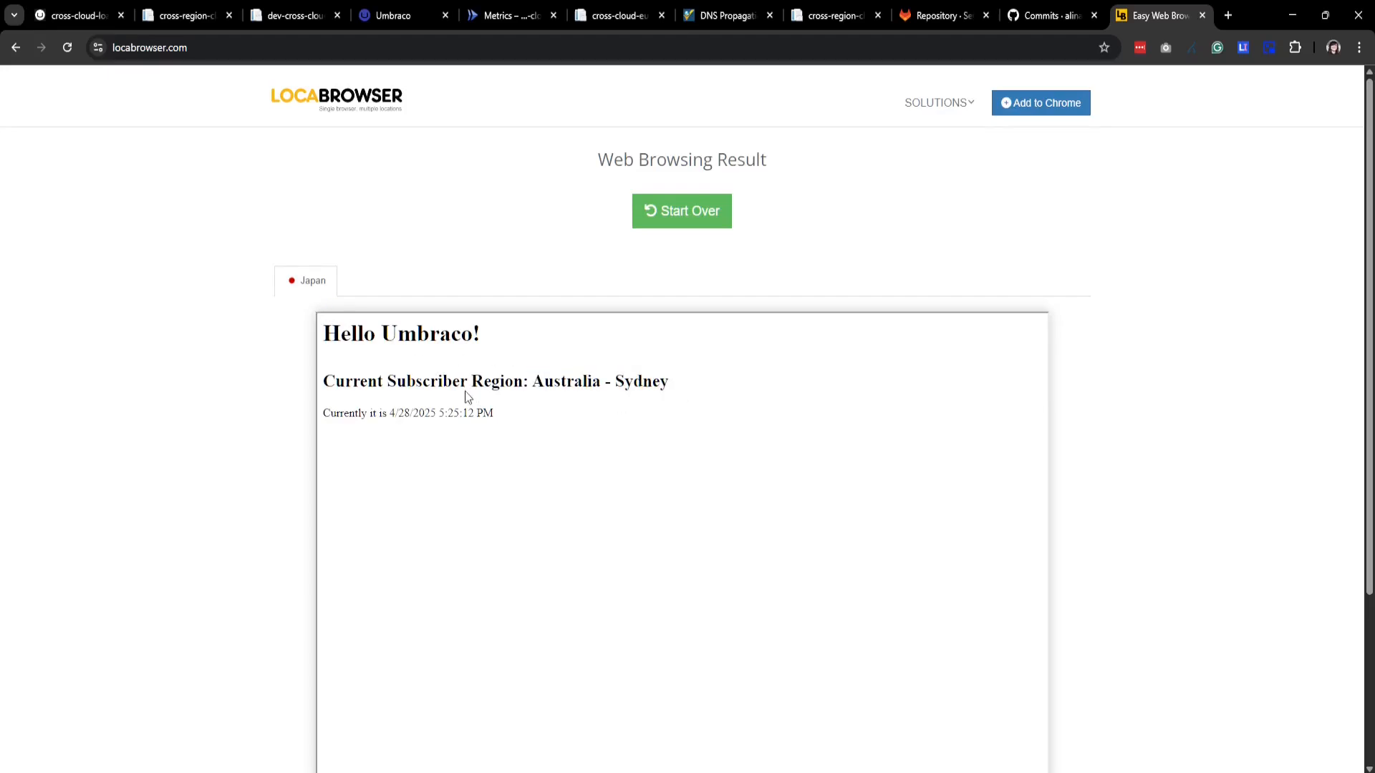